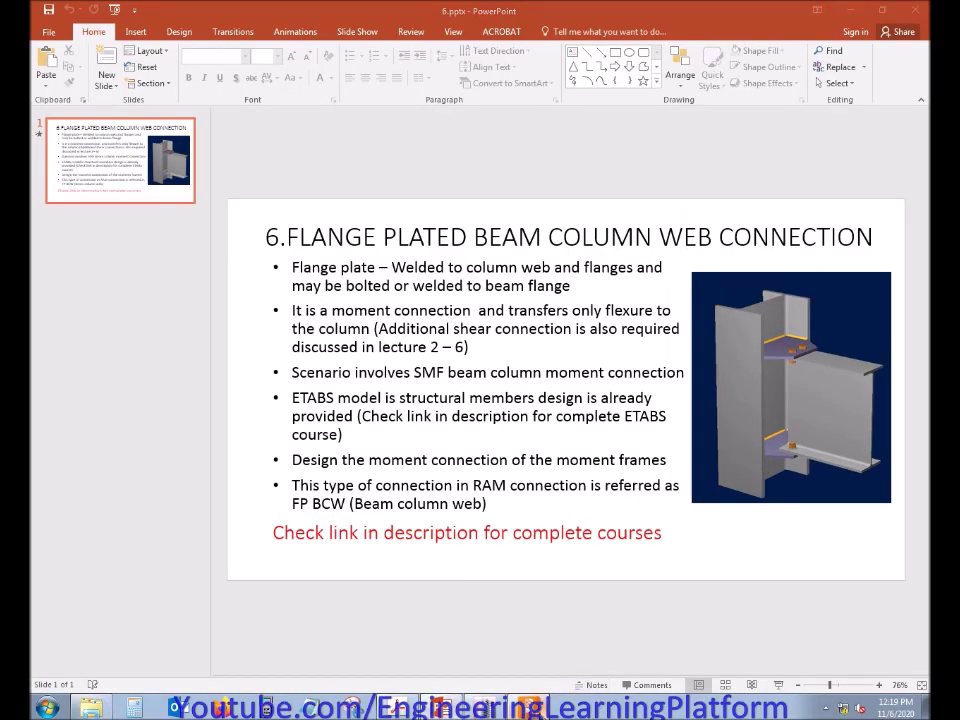
Start a new frame joint of type BCW (beam to column web)
key("alt+Tab")
left_click(47, 64)
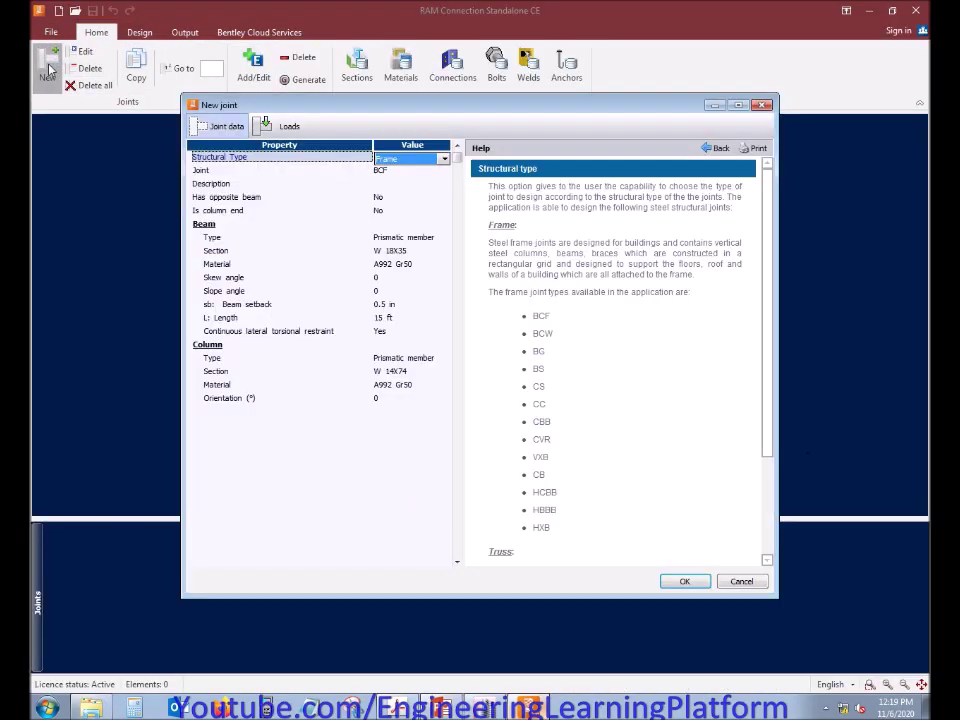
left_click(445, 175)
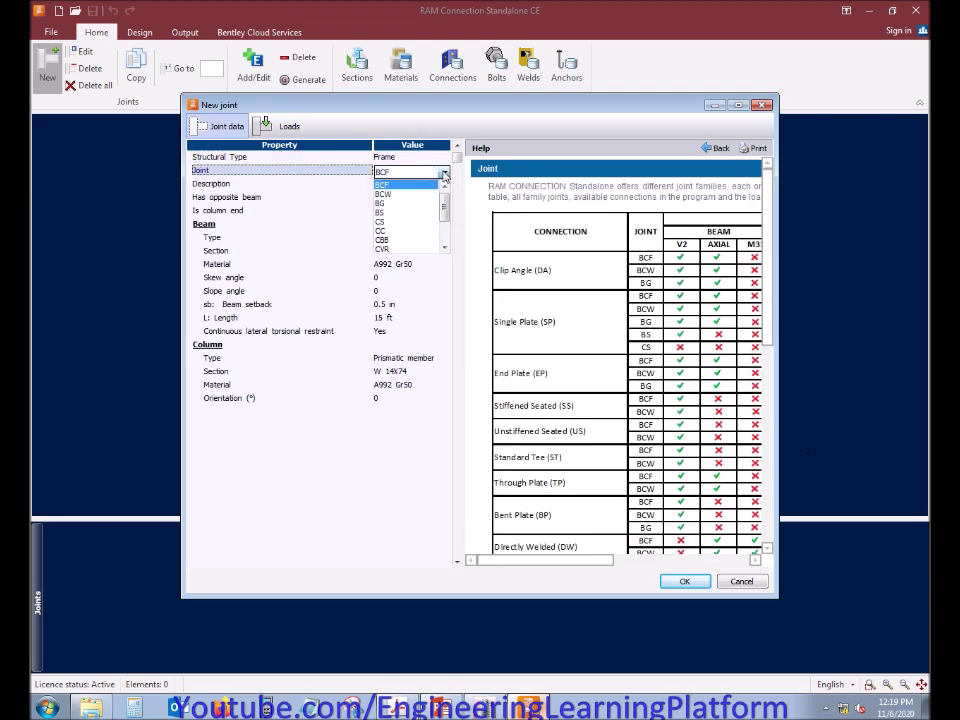
left_click(415, 195)
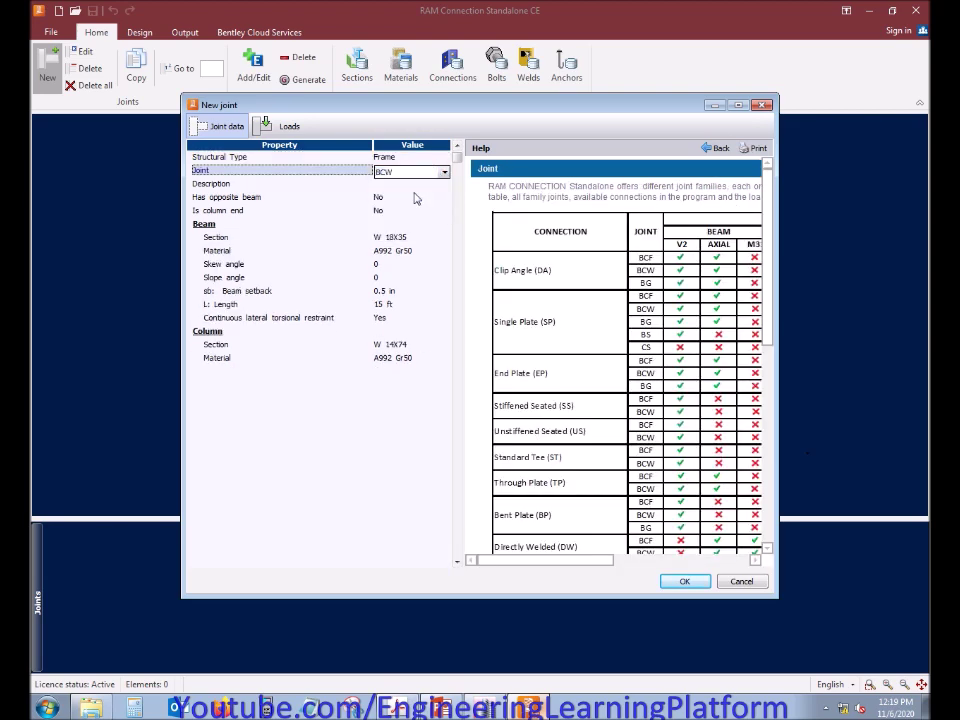
Pick W 12X53 from the W-shape catalogue as the beam section
left_click(445, 238)
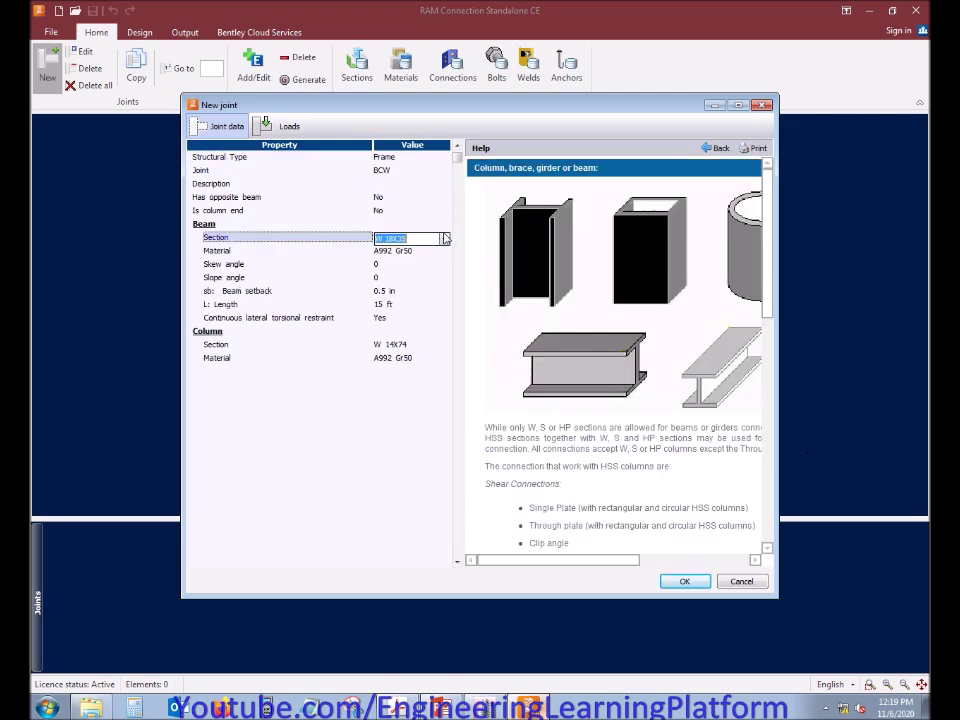
left_click(445, 238)
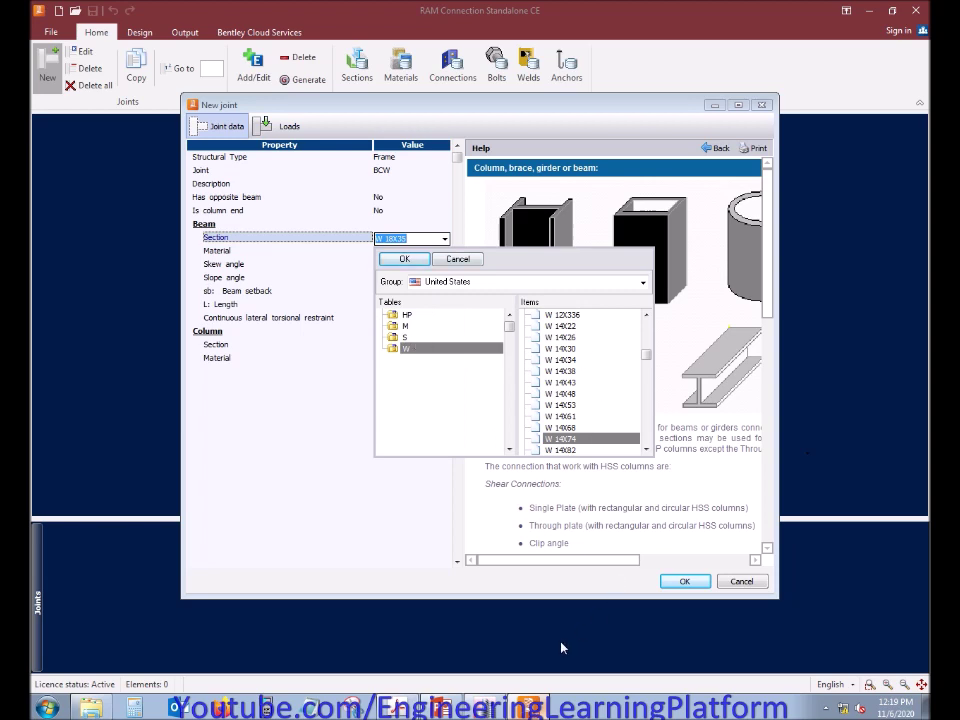
key("alt+Tab")
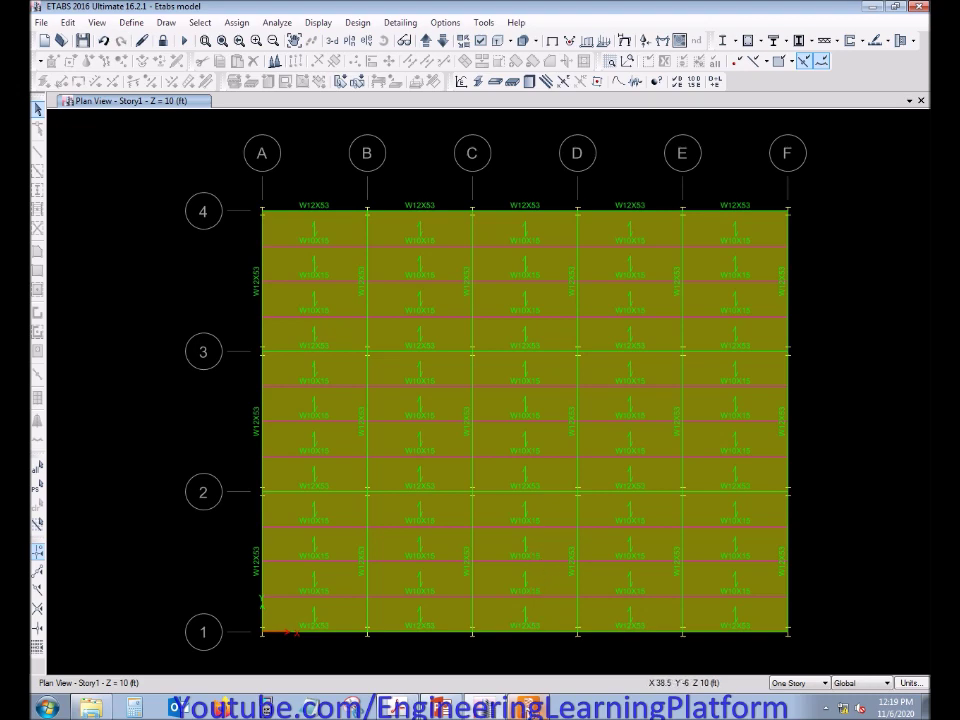
key("alt+Tab")
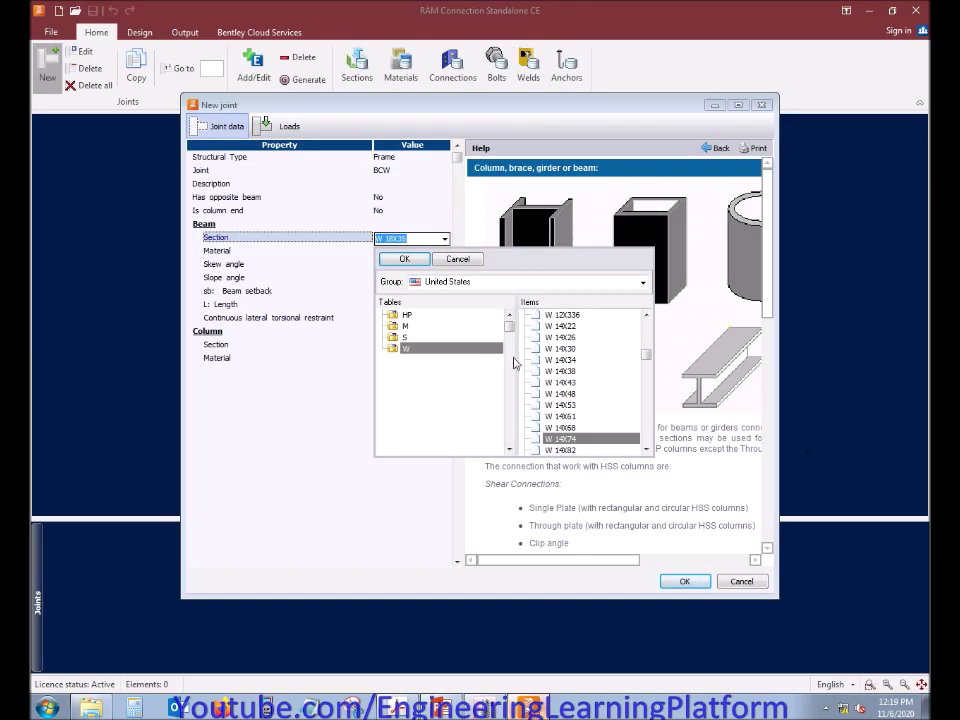
left_click(600, 404)
scroll(602, 406, "up", 9)
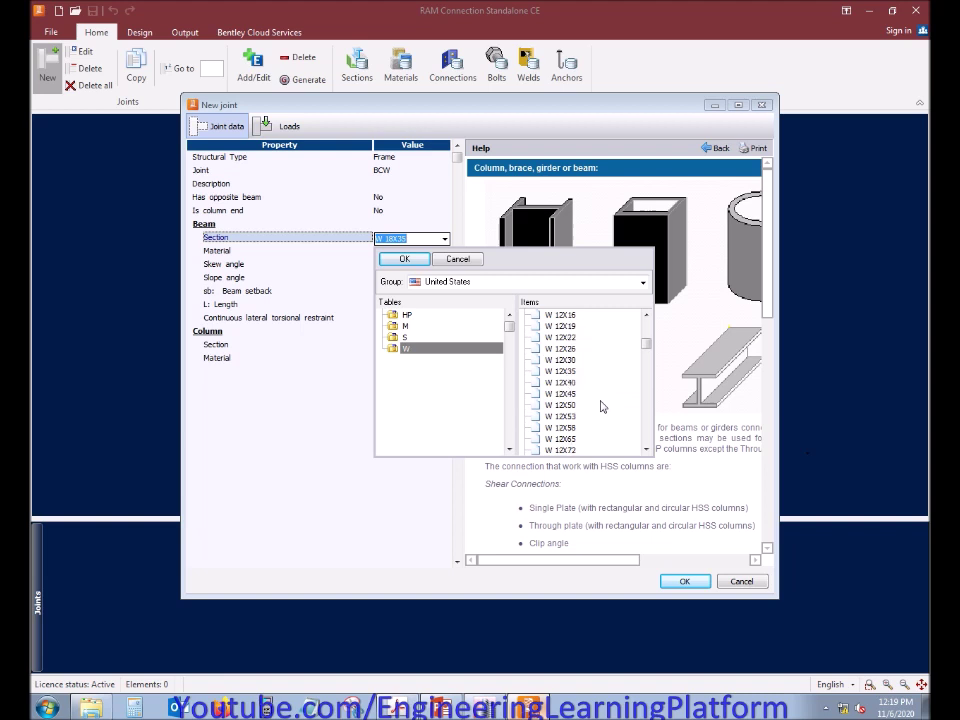
left_click(588, 416)
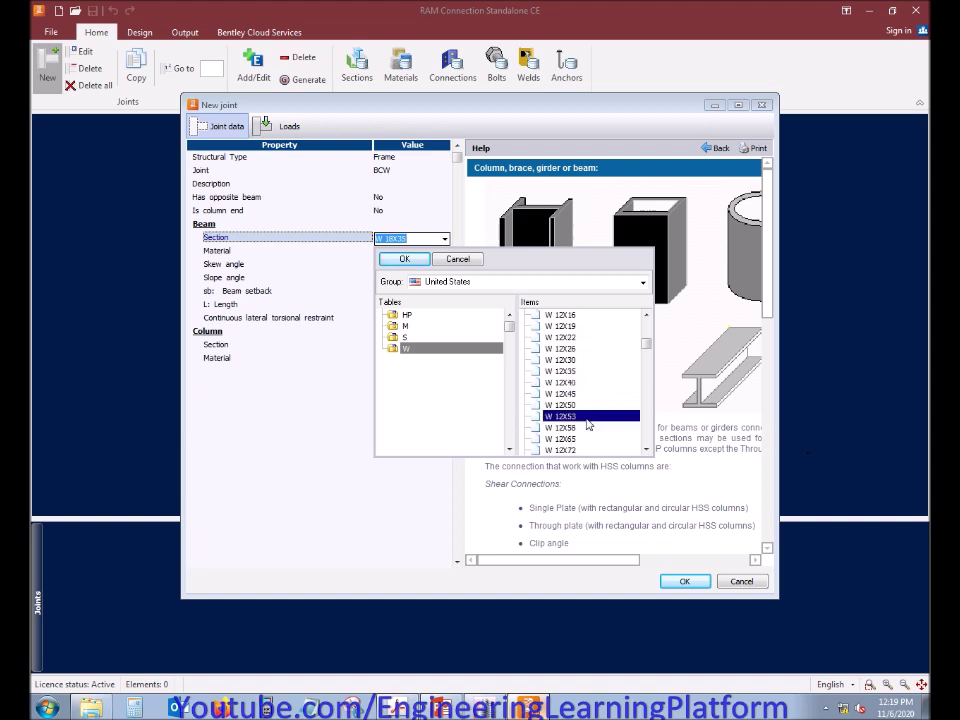
Confirm the W 12X53 beam, then orbit the ETABS Story1 3-D view to inspect the columns
left_click(410, 258)
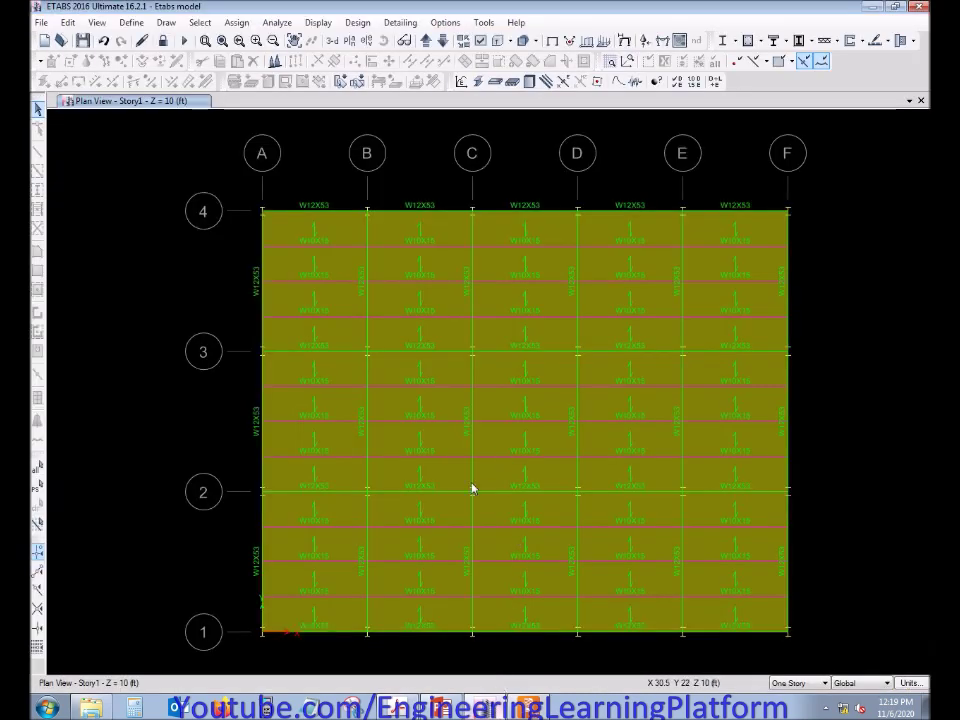
left_click(404, 40)
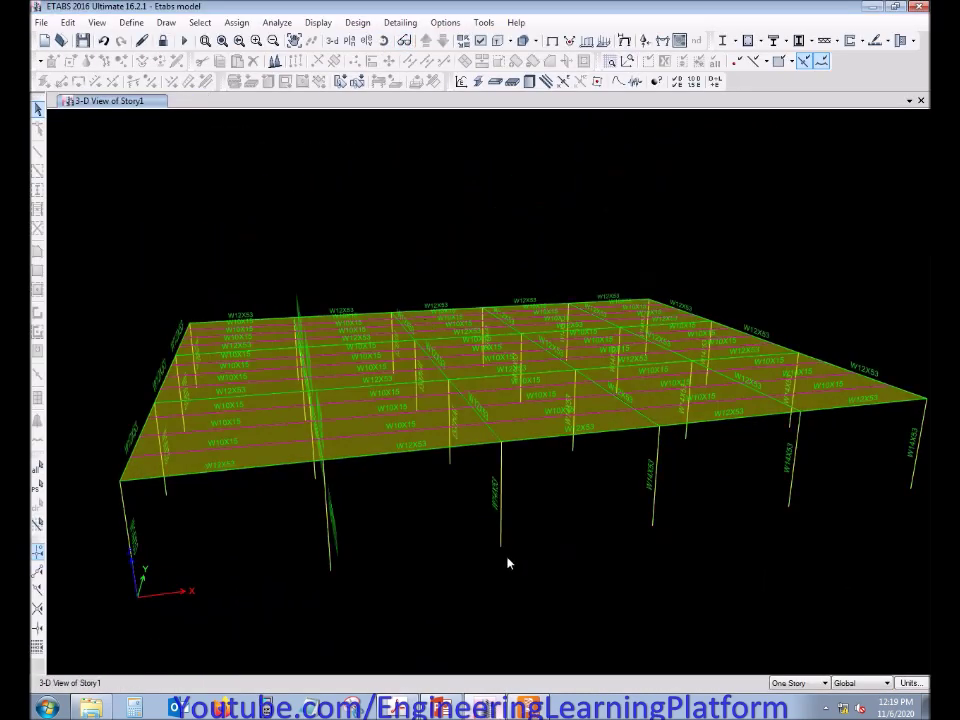
left_click_drag(493, 540, 702, 598)
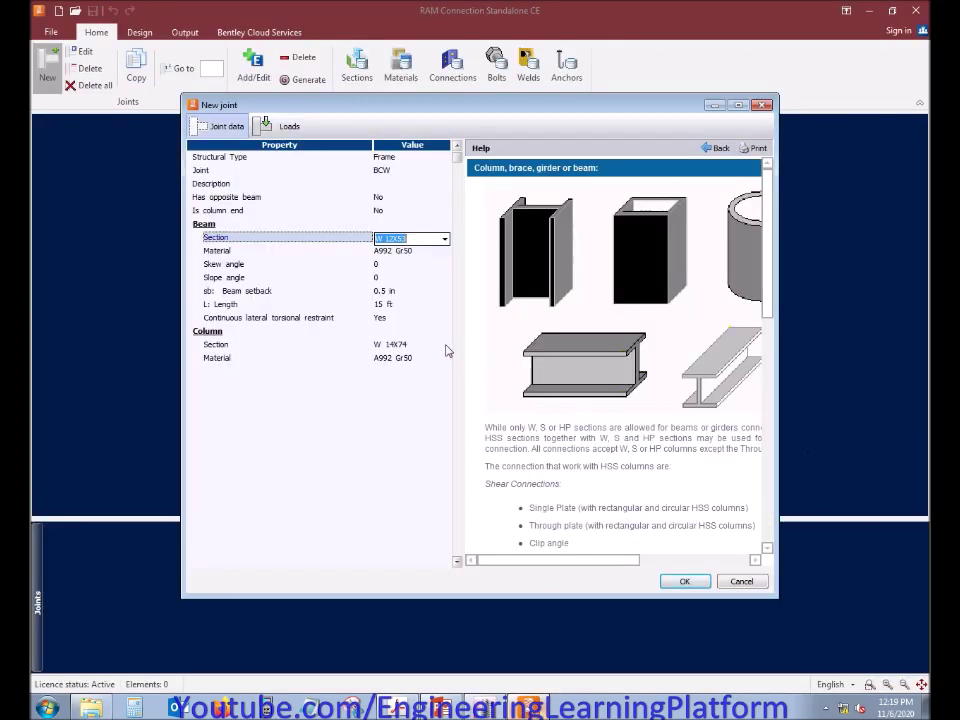
Set the column section to W 14X53 and check the 15 ft beam length
left_click(444, 345)
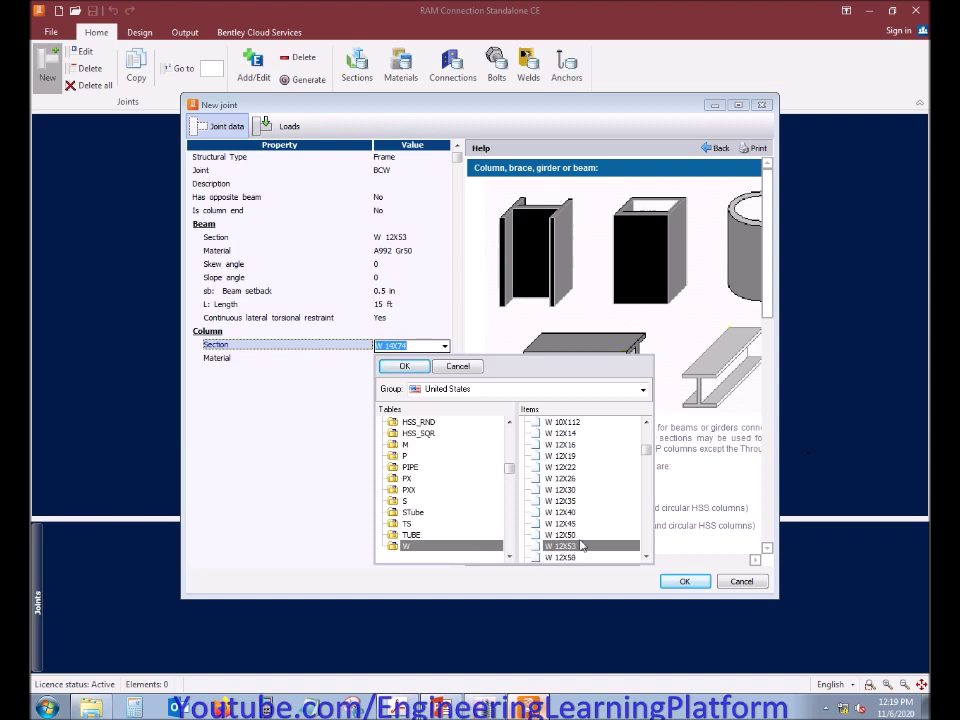
scroll(581, 545, "down", 8)
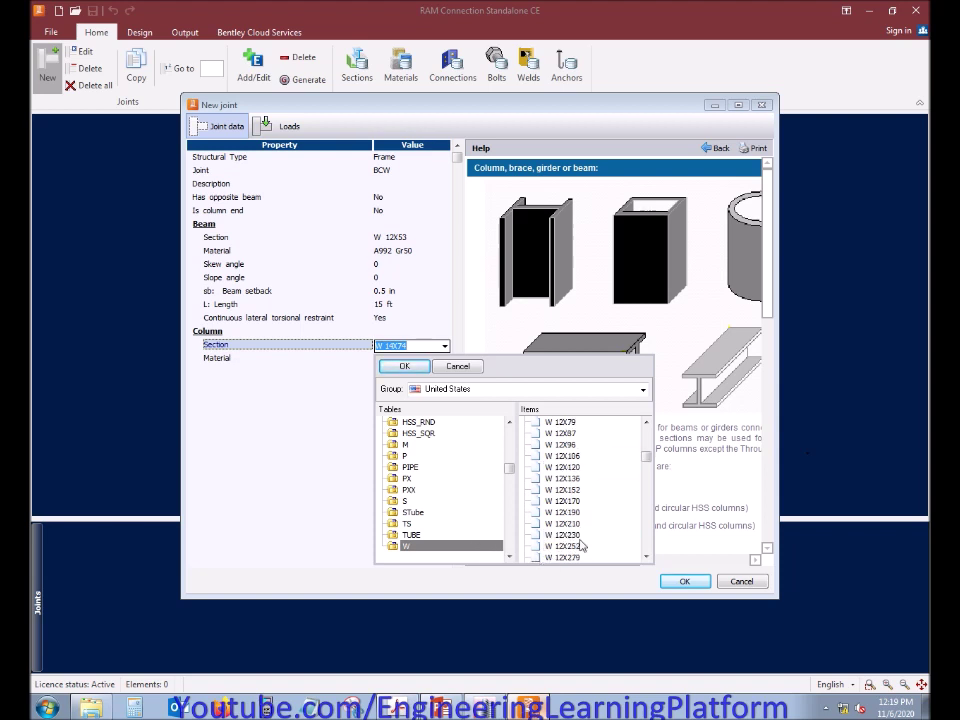
scroll(581, 545, "down", 2)
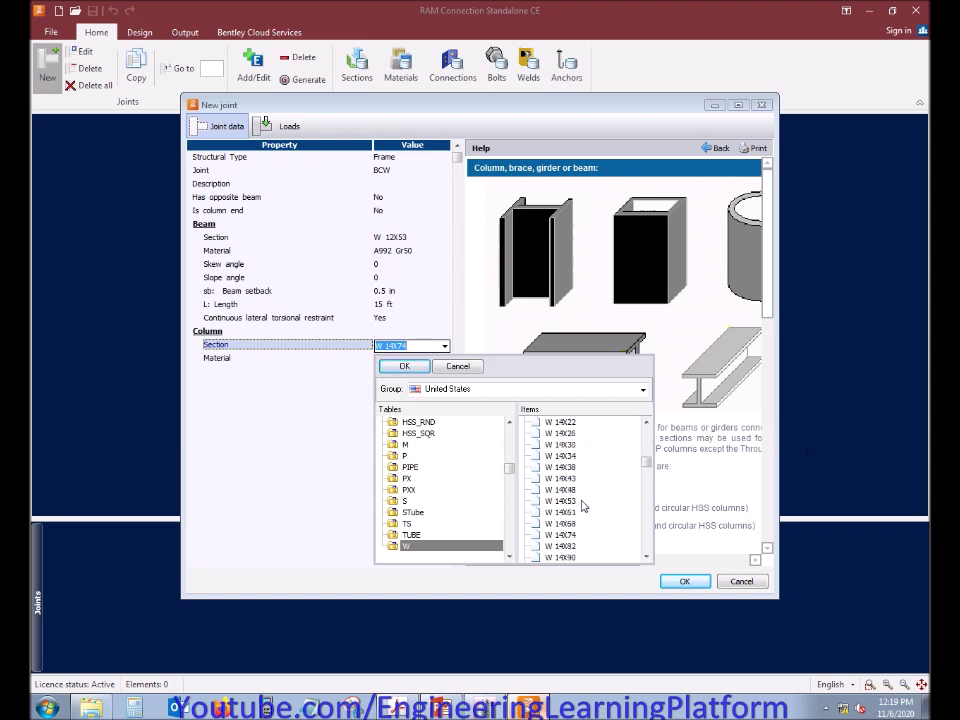
left_click(581, 502)
left_click(404, 367)
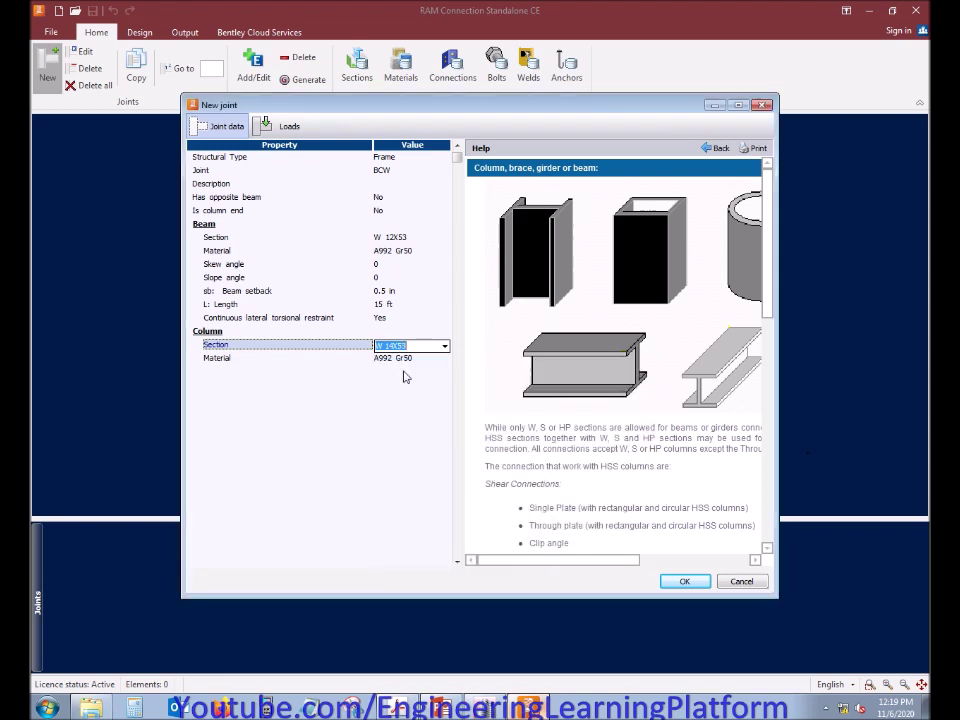
left_click(398, 306)
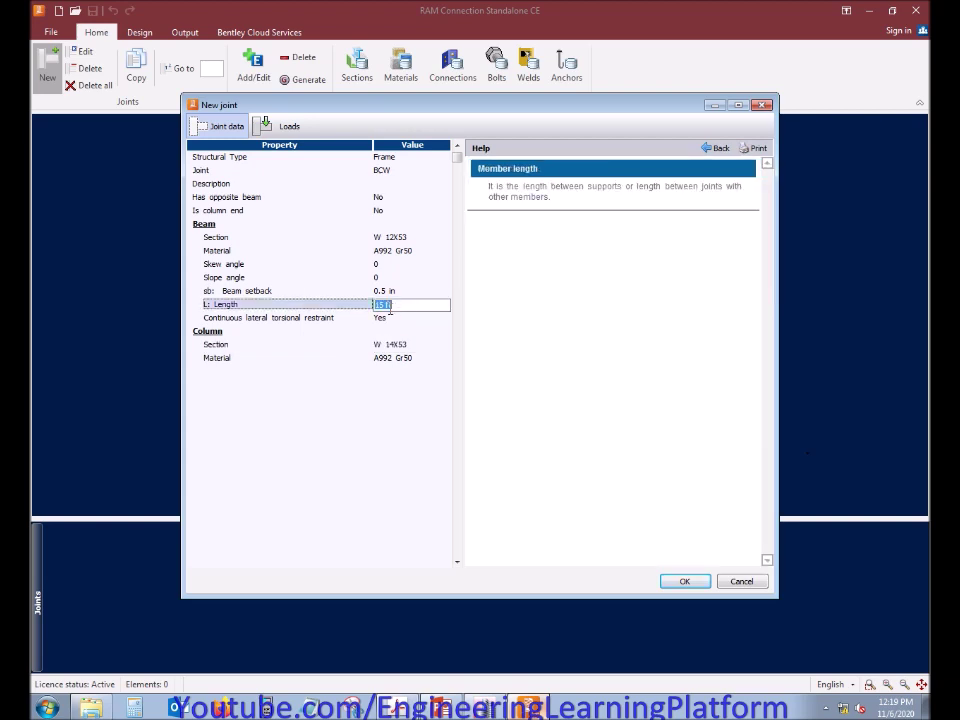
left_click(490, 705)
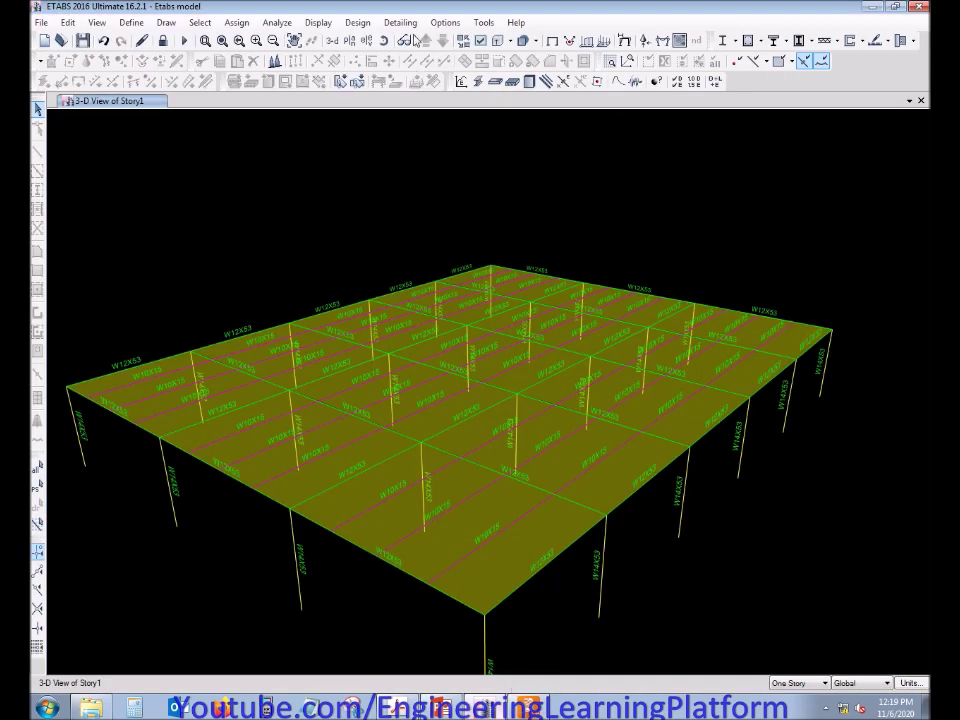
Select all 60 Deck1 shells on the Story1 plan by property and hide them
left_click(304, 38)
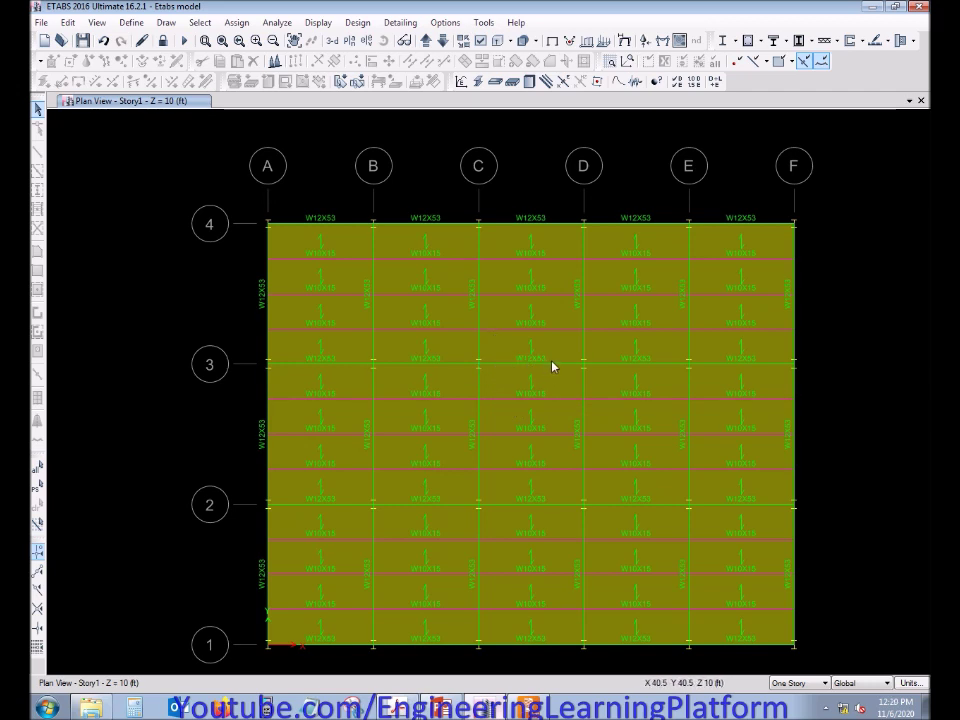
left_click(612, 369)
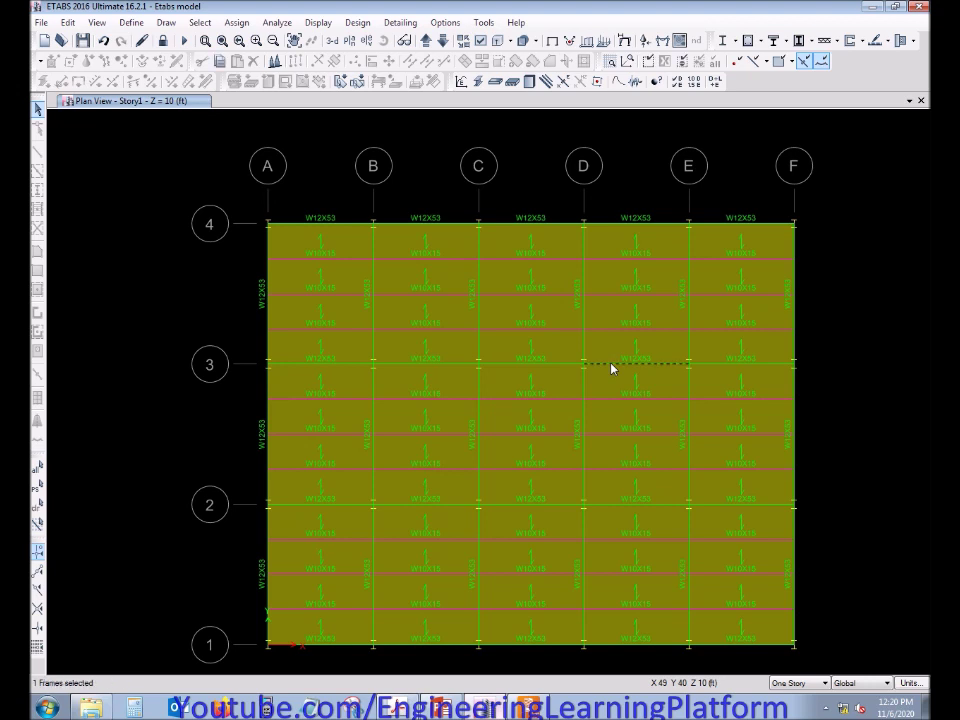
left_click(612, 369)
left_click(200, 22)
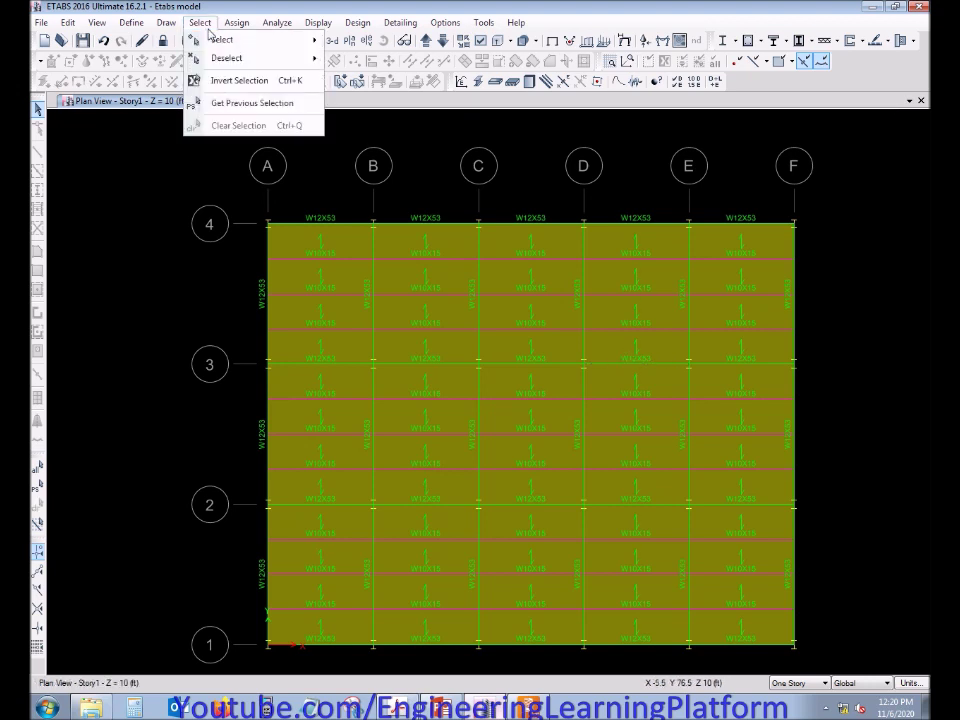
mouse_move(222, 39)
mouse_move(397, 165)
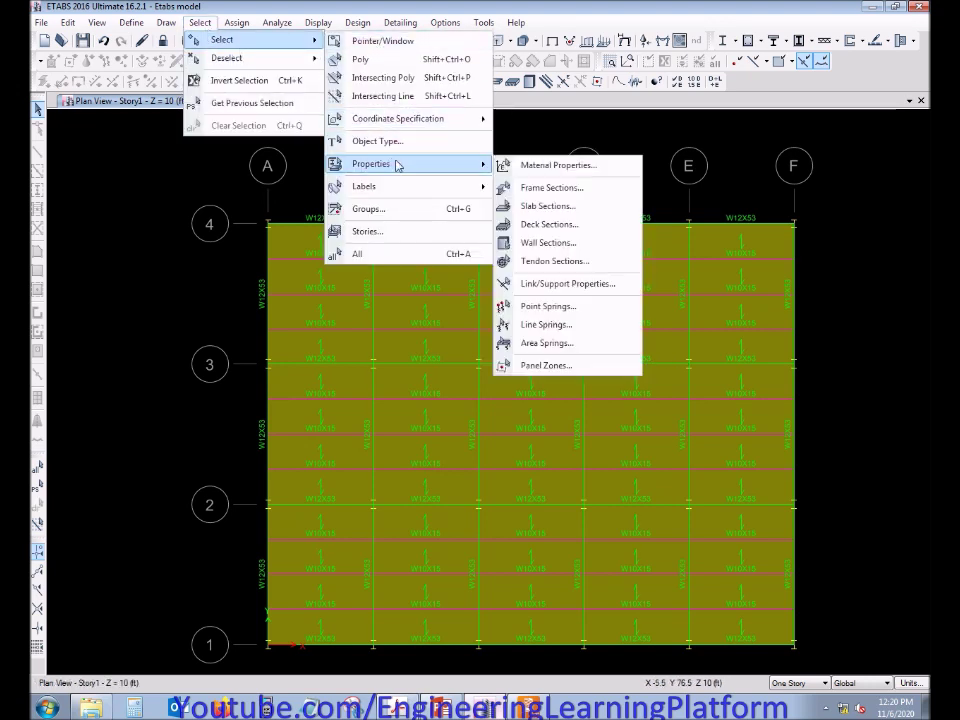
left_click(546, 224)
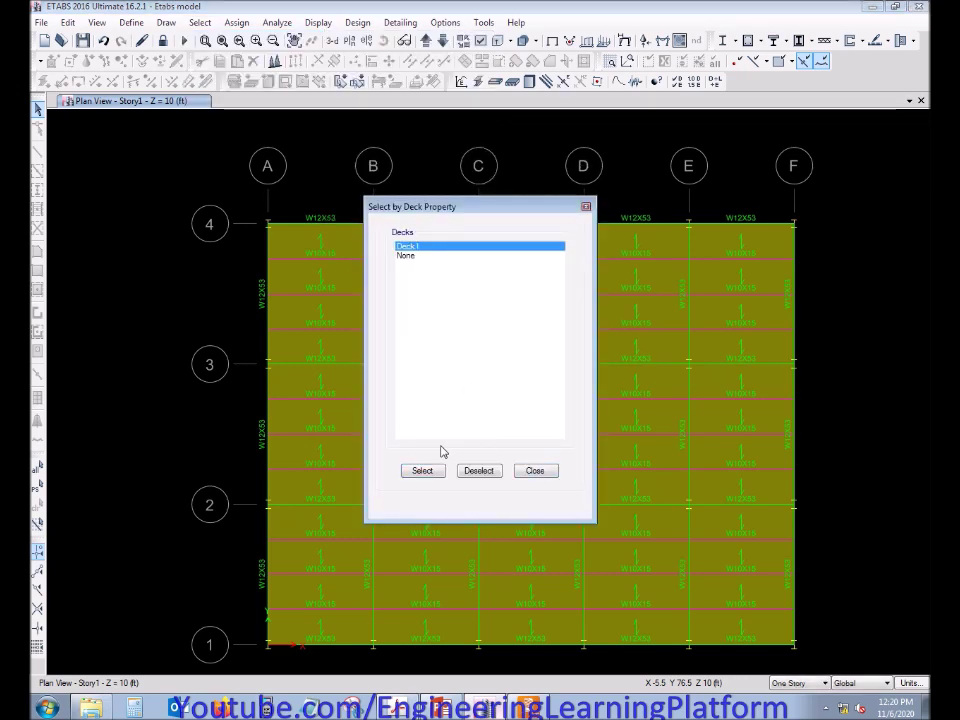
left_click(422, 470)
left_click(534, 470)
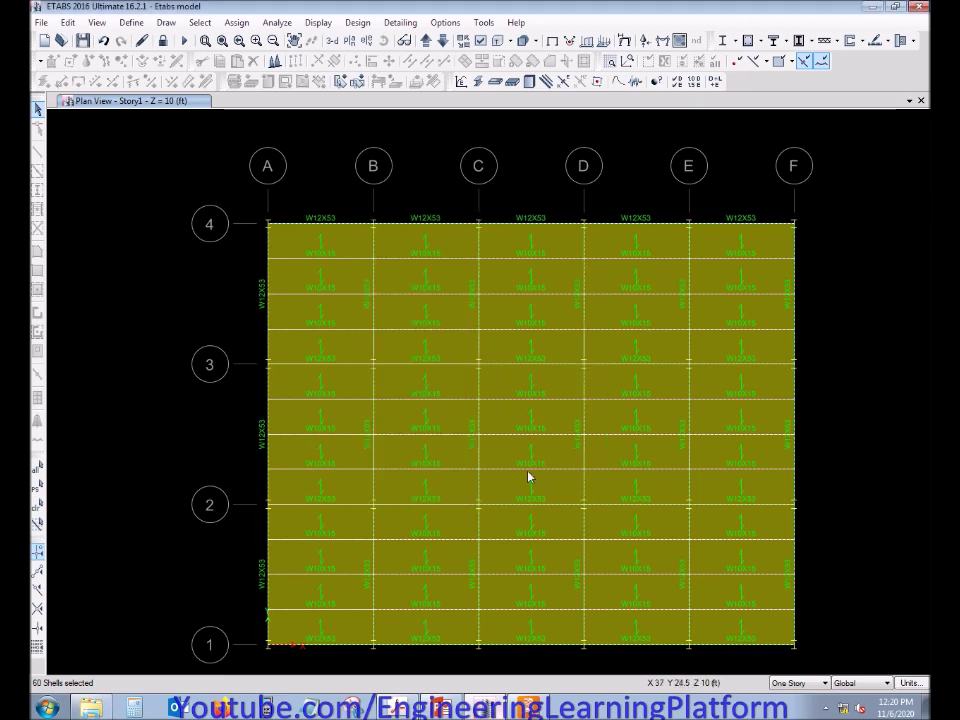
right_click(156, 403)
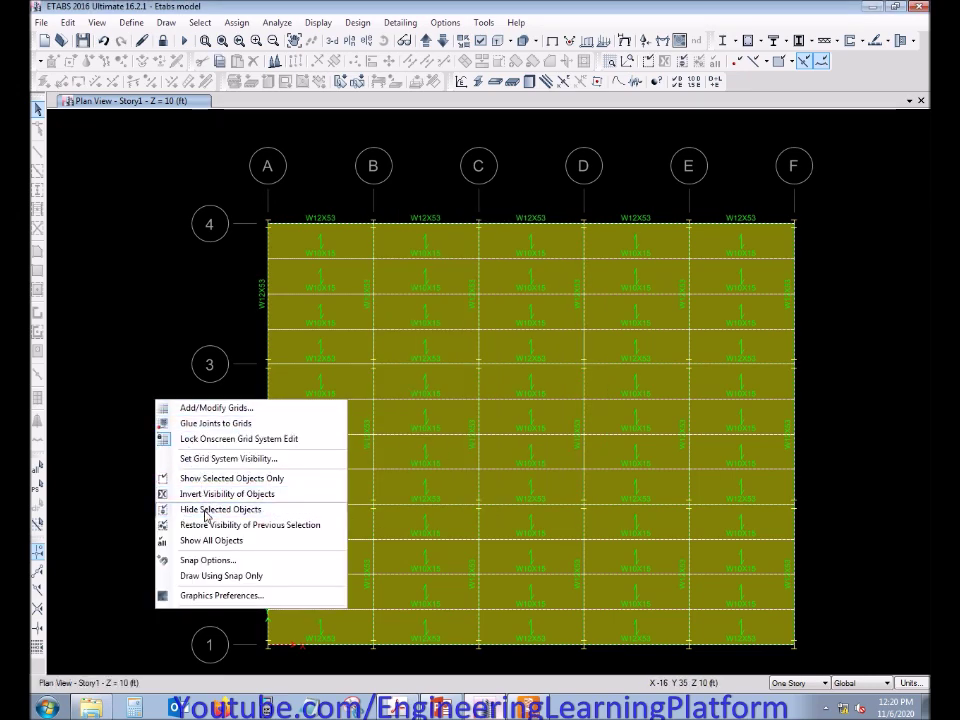
left_click(205, 512)
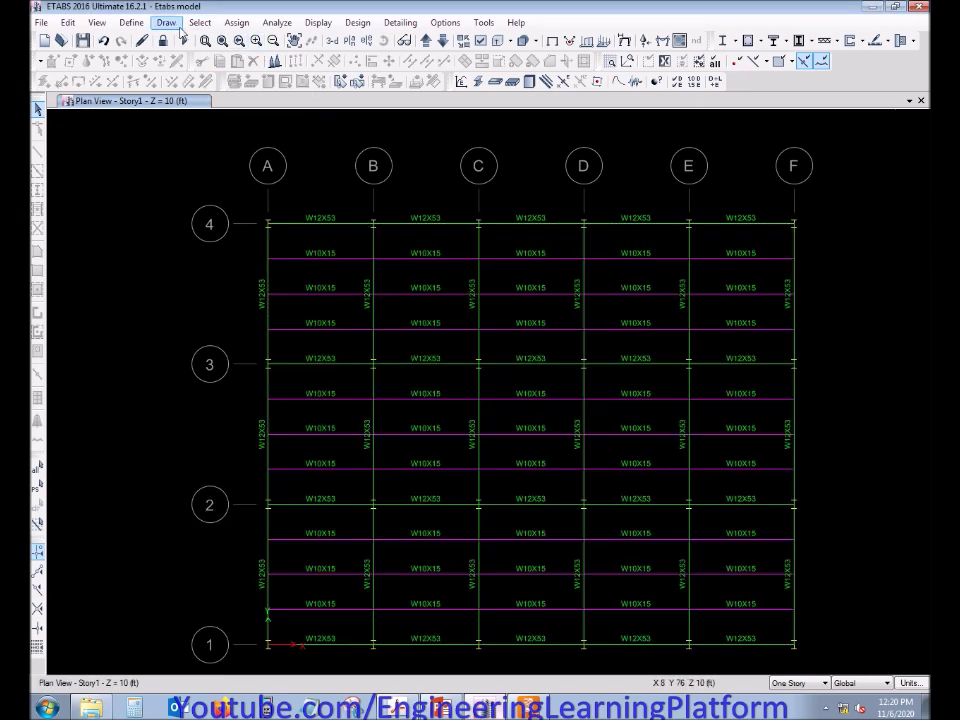
Select all W10 beam sections by property and hide the W10X15 beams
left_click(200, 22)
mouse_move(250, 40)
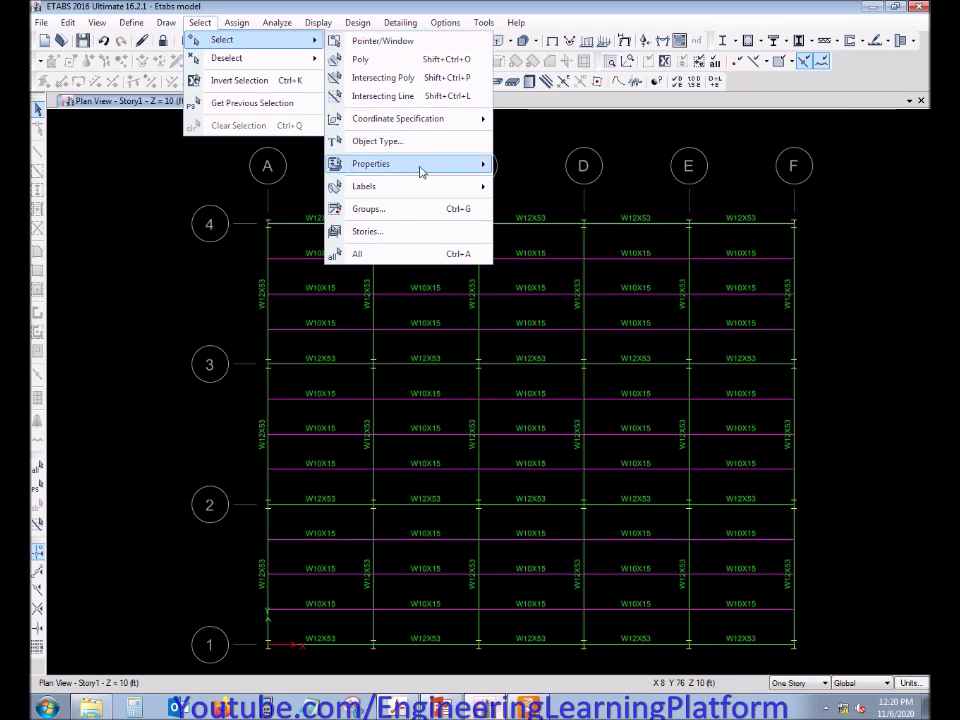
mouse_move(420, 172)
left_click(546, 187)
left_click(454, 238)
type("w")
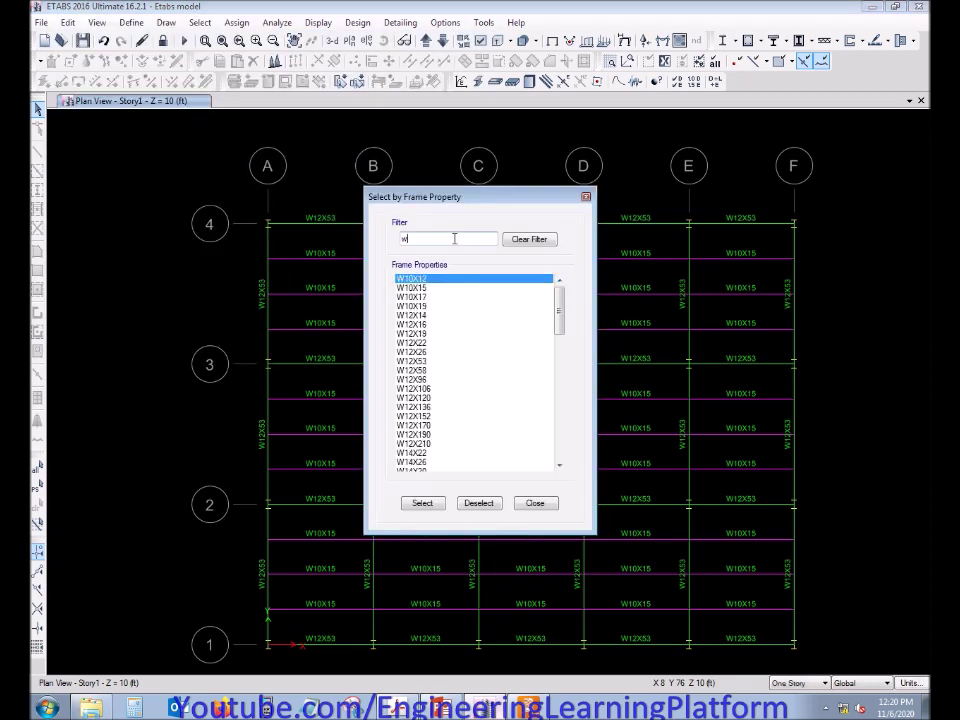
type("10")
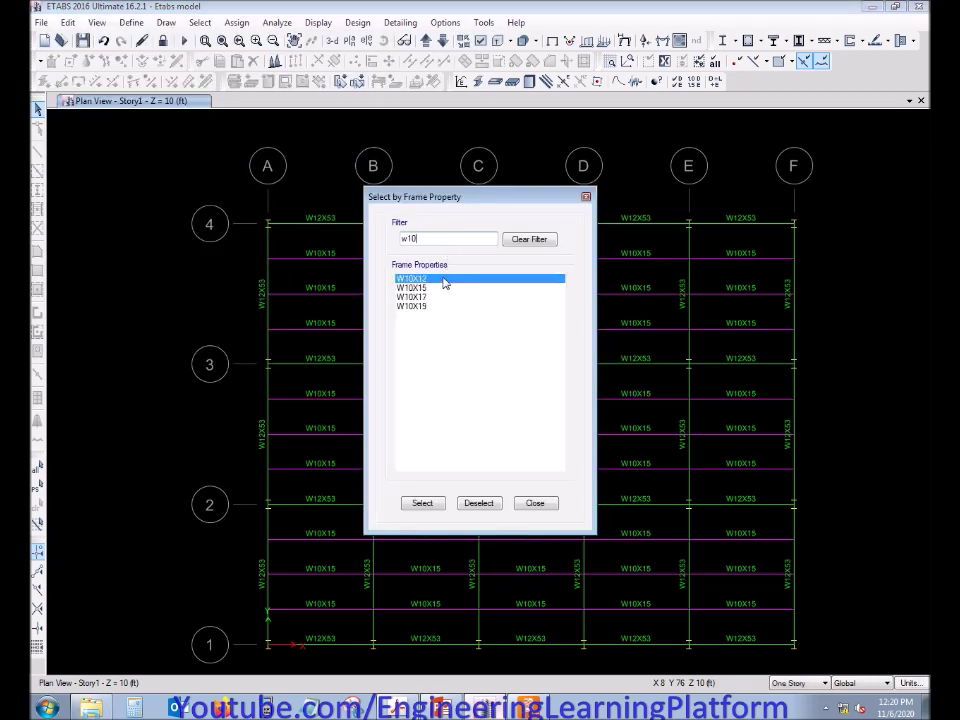
left_click_drag(445, 284, 449, 464)
left_click(422, 503)
left_click(535, 503)
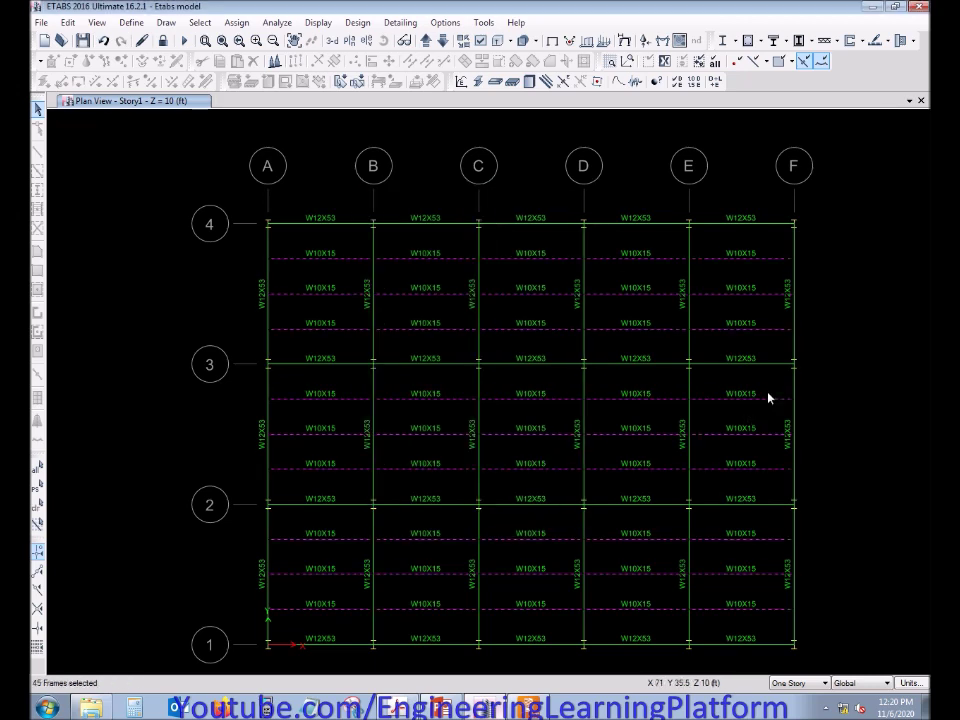
right_click(780, 353)
left_click(804, 458)
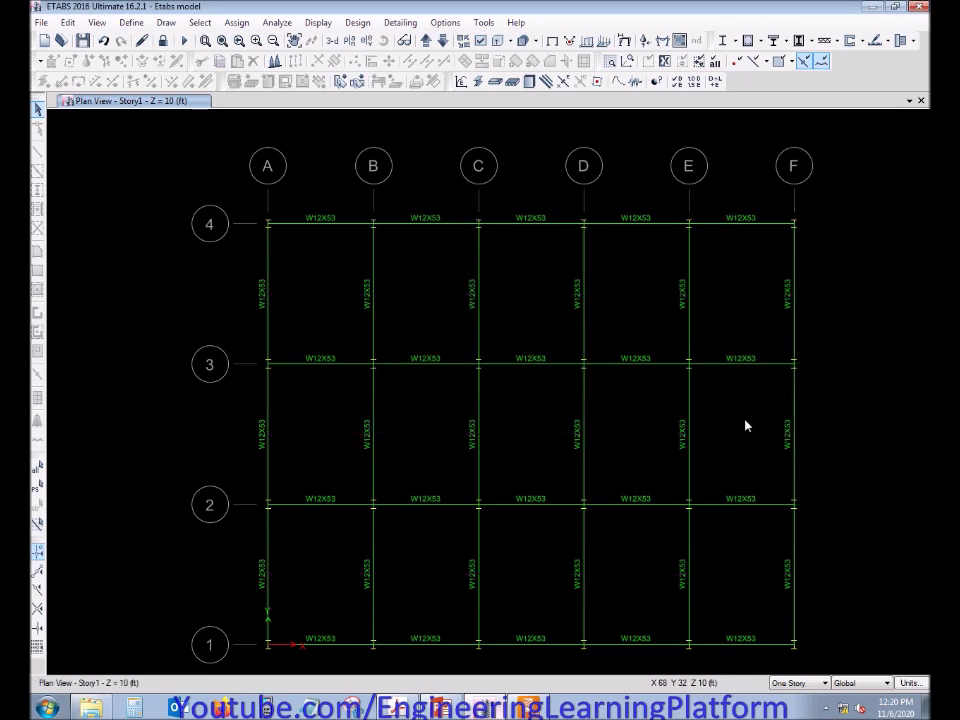
Hide the vertical beams between grids 4-3, 3-2 and 2-1
left_click_drag(814, 302, 215, 280)
left_click_drag(840, 435, 220, 406)
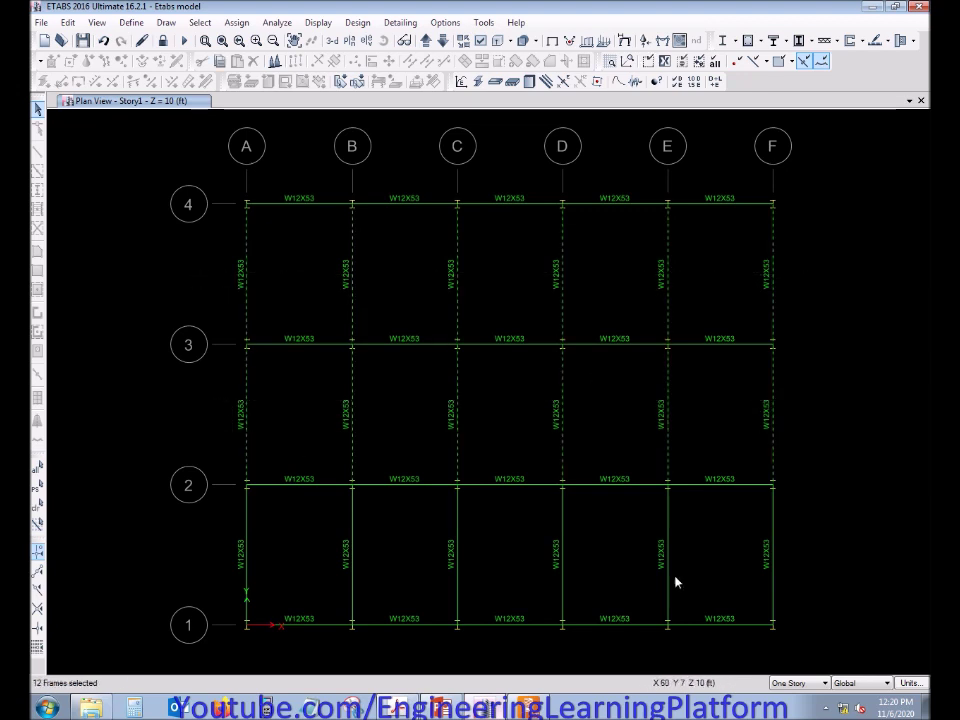
left_click_drag(830, 583, 190, 553)
right_click(150, 398)
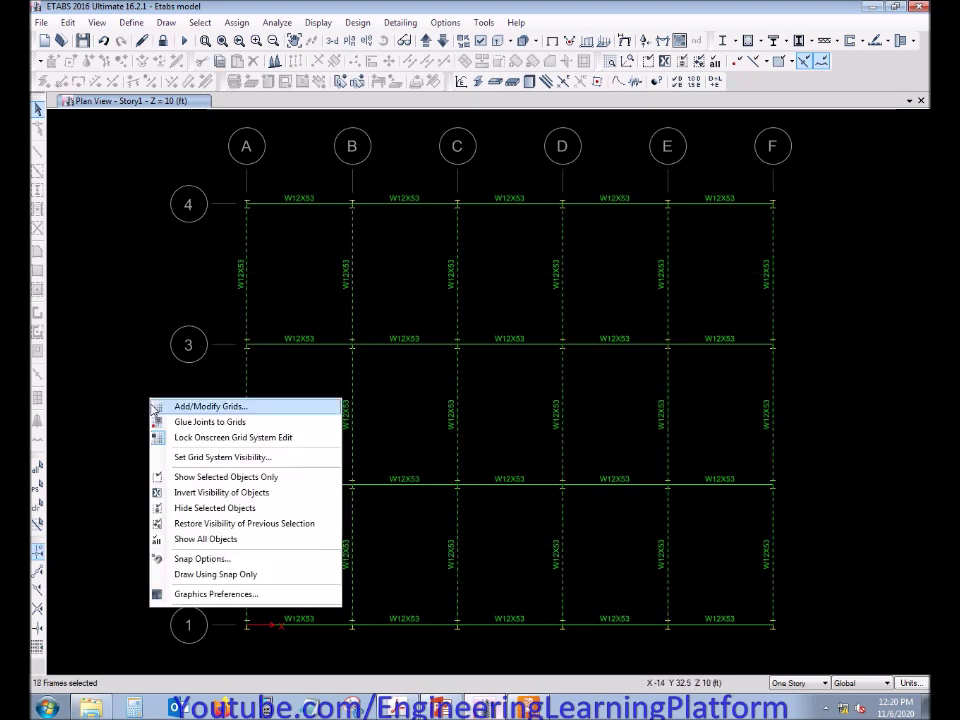
left_click(205, 506)
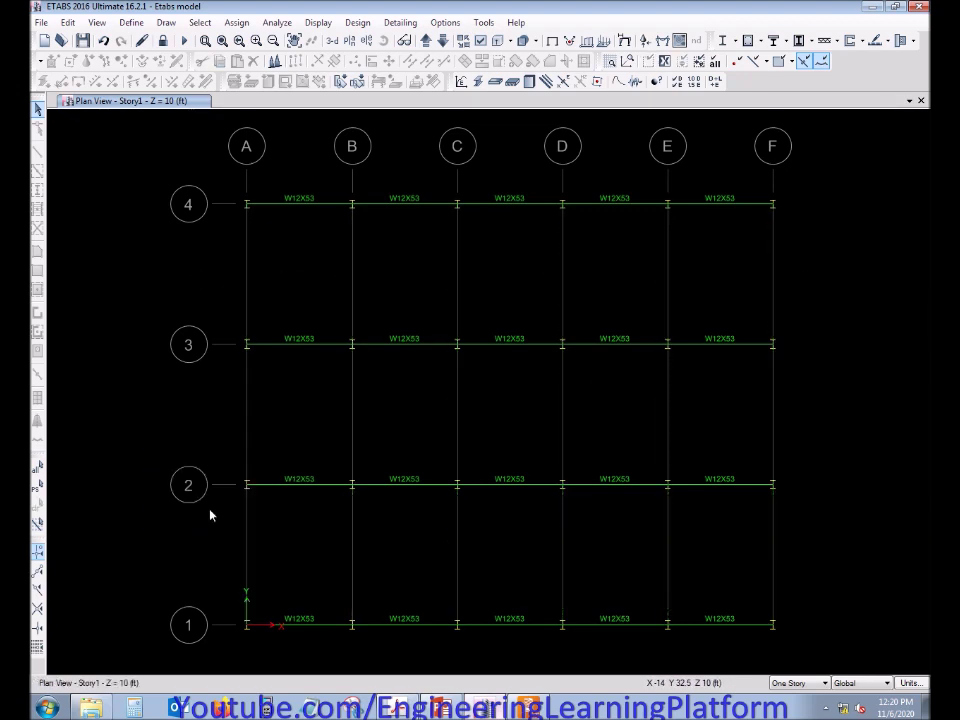
Check the grid 3 B–C beam's 15 ft length, then create BCW joint 1 in RAM Connection
left_click(387, 346)
right_click(387, 346)
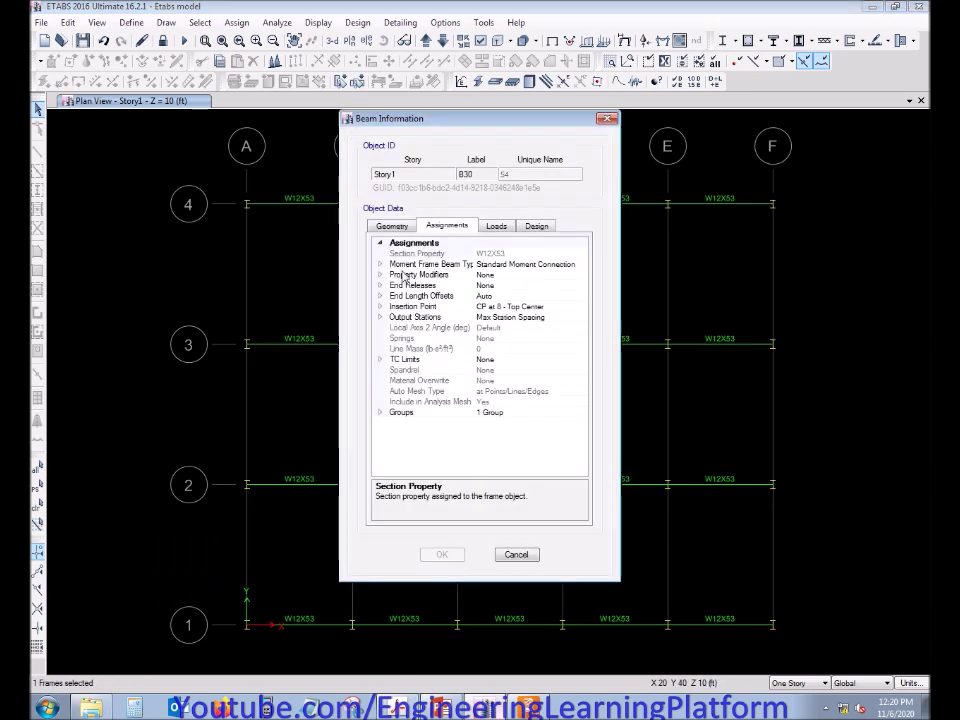
left_click(390, 227)
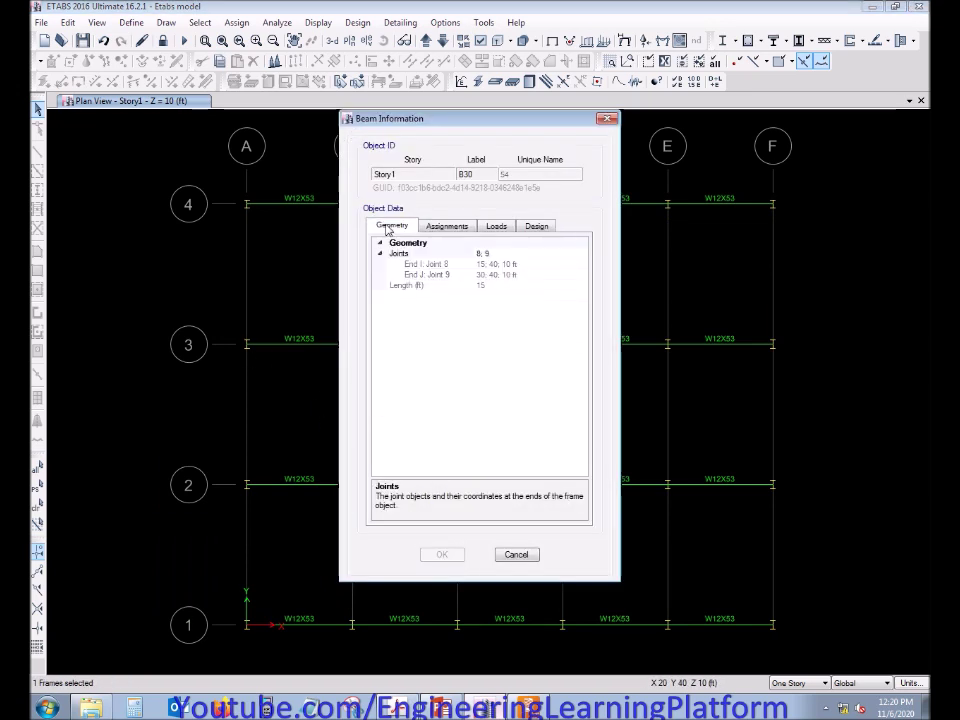
left_click(514, 554)
key("alt+Tab")
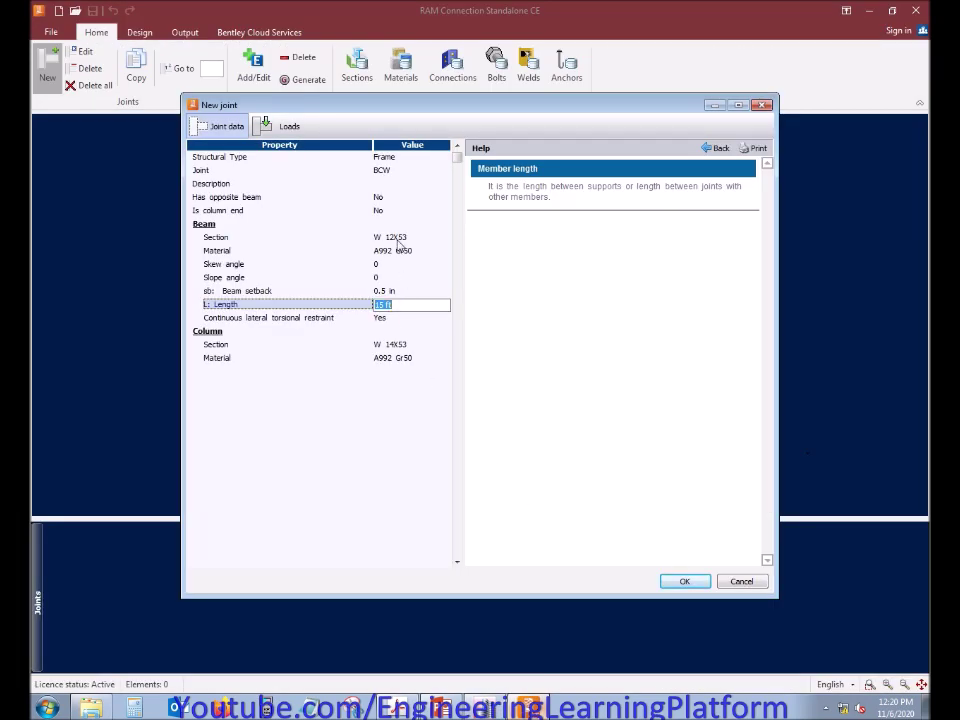
left_click(683, 582)
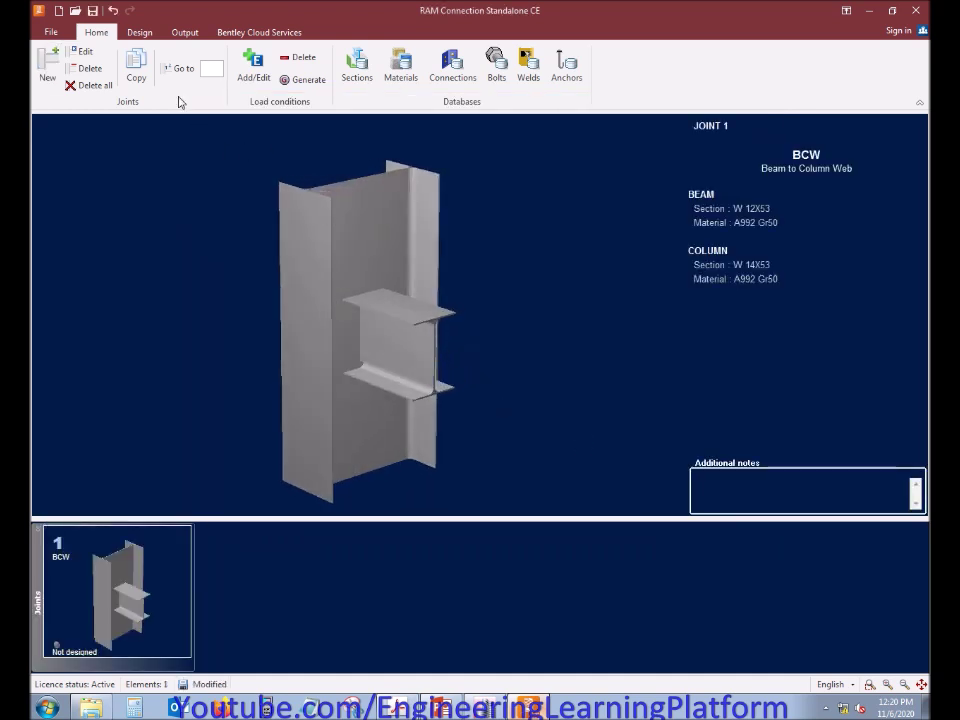
Open joint 1's load conditions, which list only the DL Dead Load case
left_click(85, 52)
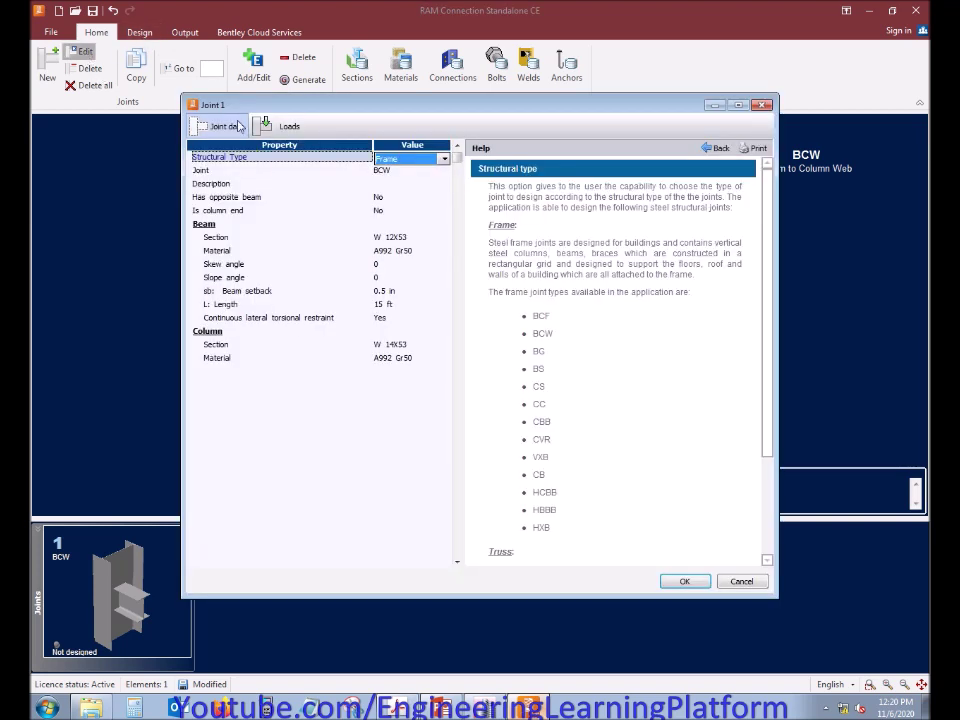
left_click(763, 104)
left_click(245, 70)
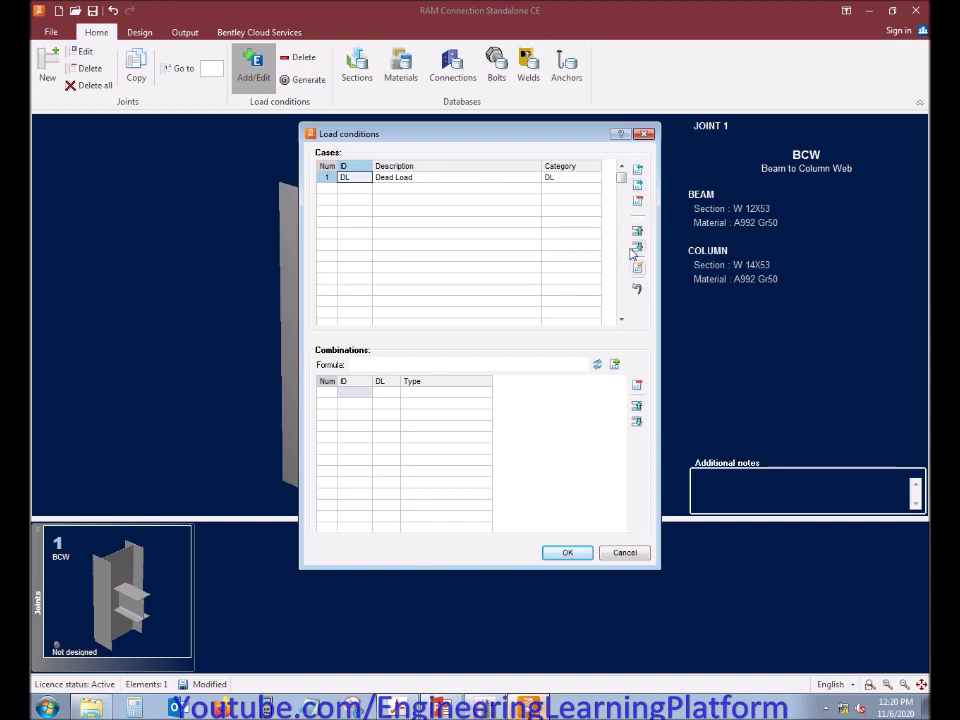
Add the LL, EQx and EQz load cases alongside DL
left_click(638, 170)
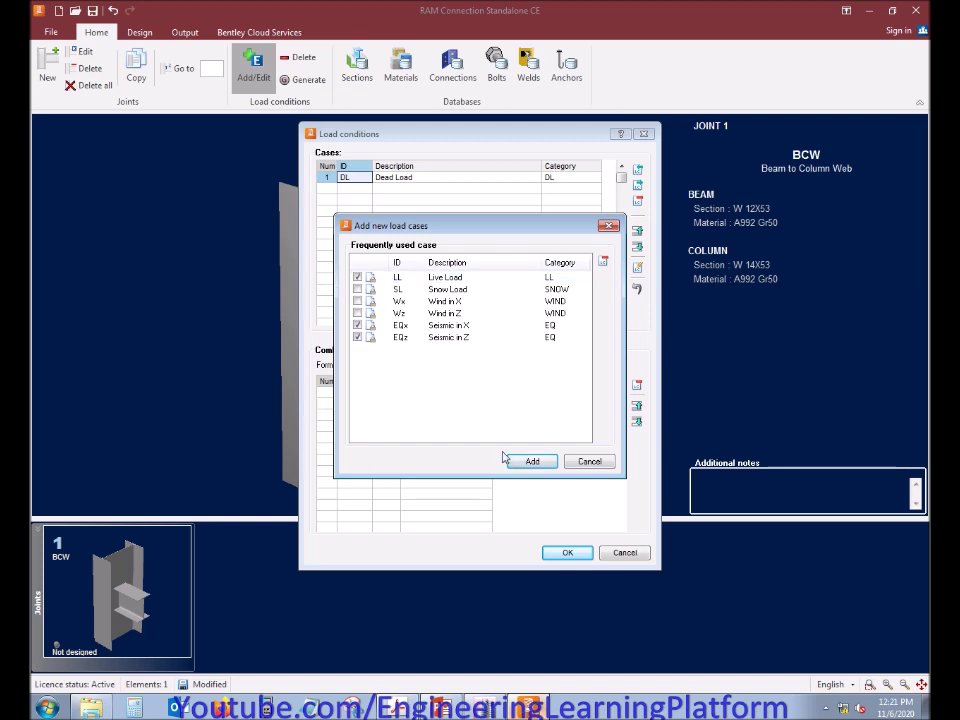
left_click(532, 461)
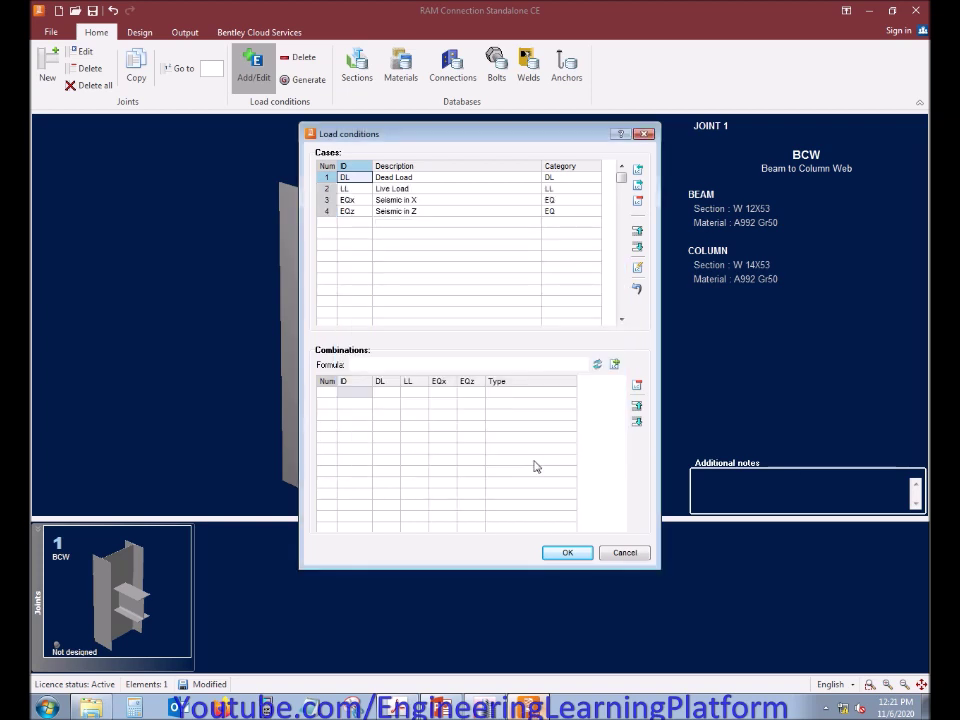
left_click(582, 556)
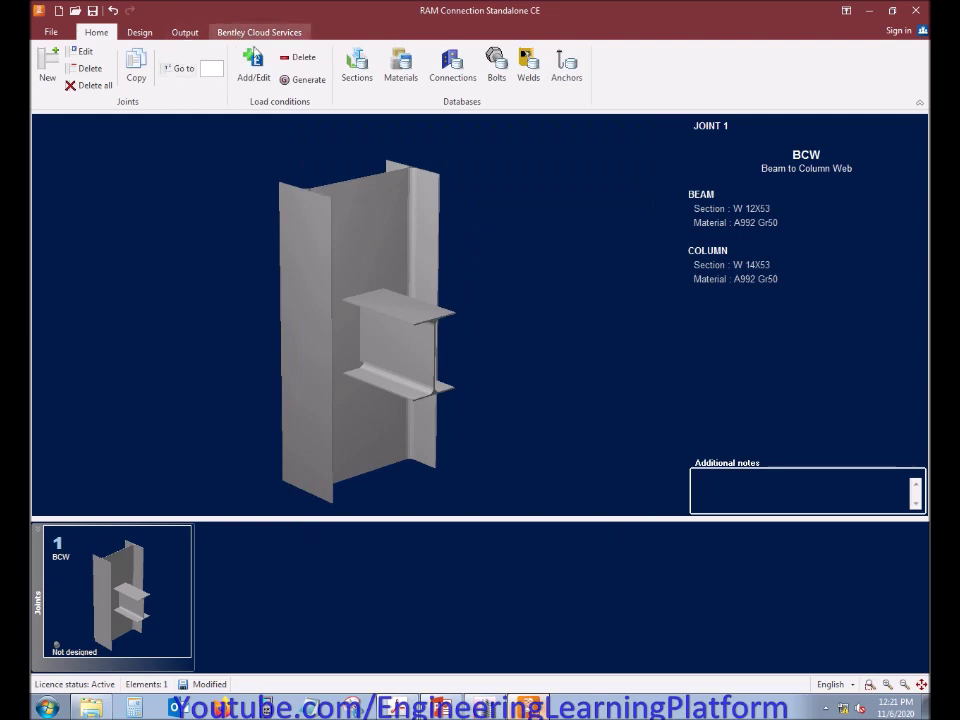
Generate eight ASCE 7-10 LRFD combinations, D1=1.4DL through D8=0.9DL+EQz
left_click(292, 79)
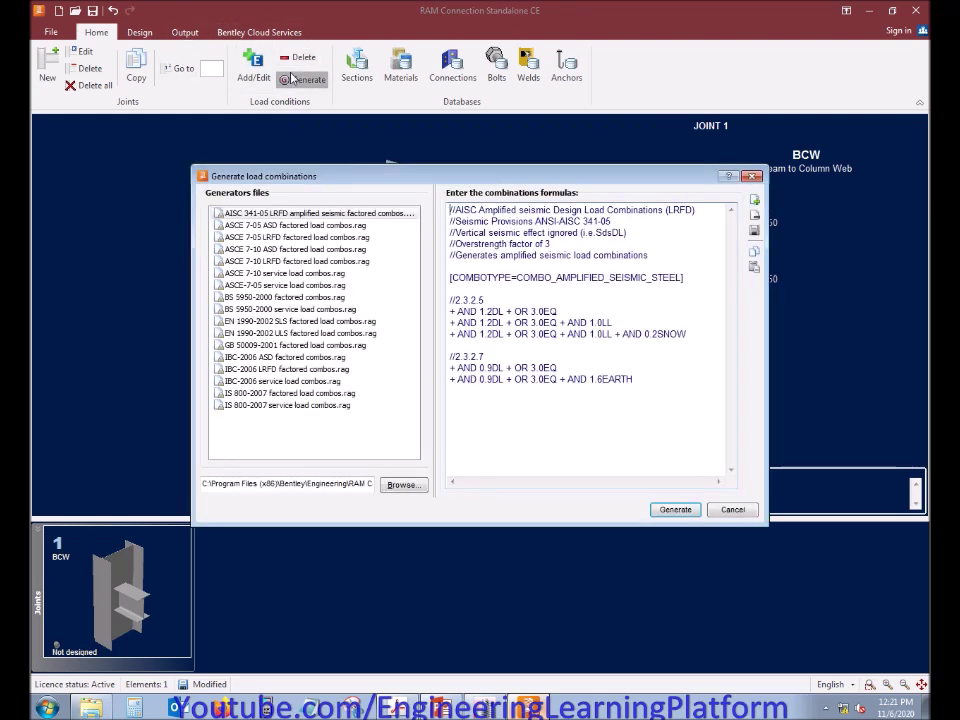
left_click(268, 262)
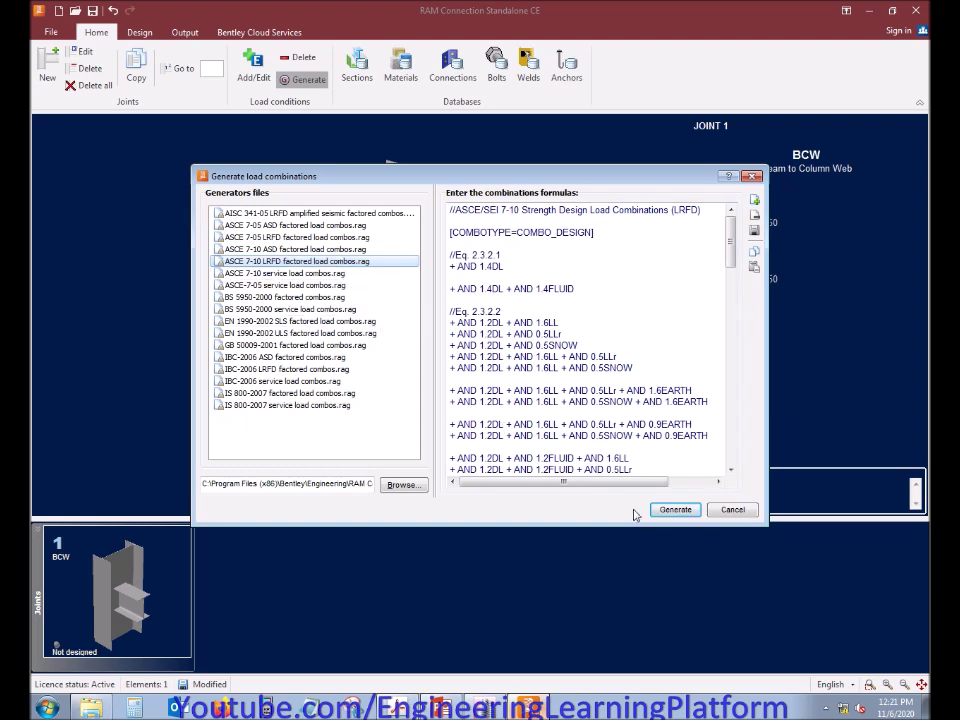
left_click_drag(733, 248, 724, 470)
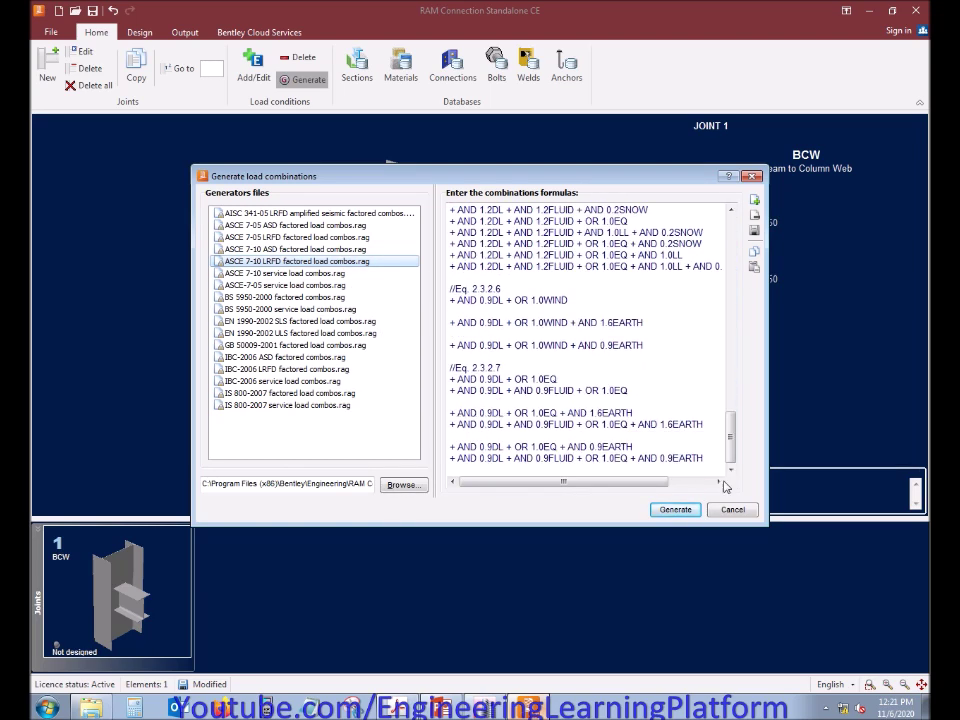
left_click(676, 511)
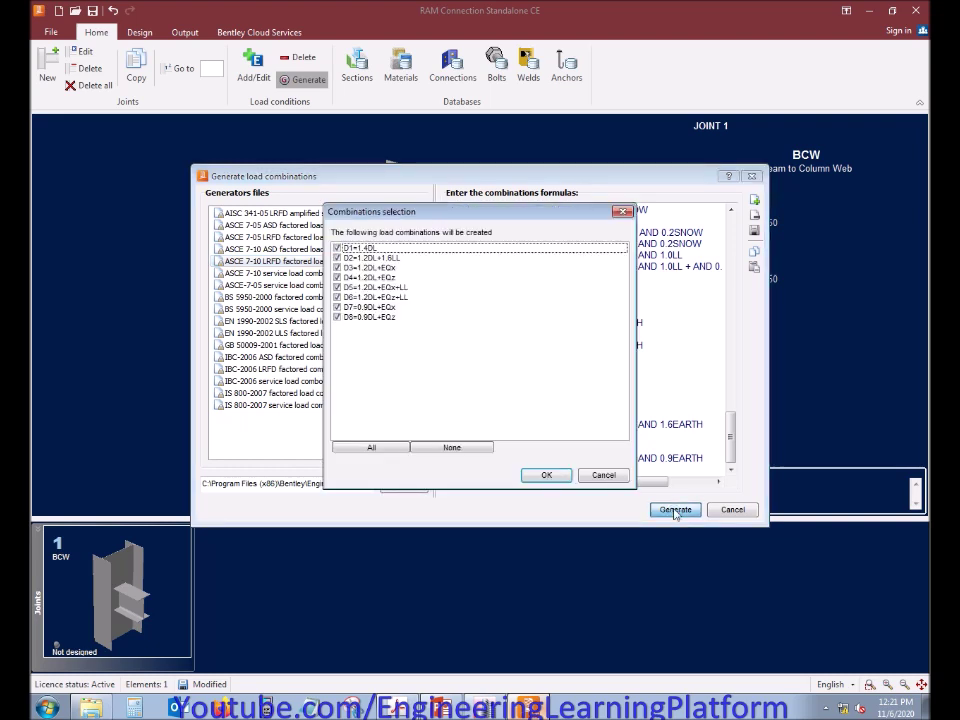
left_click(538, 478)
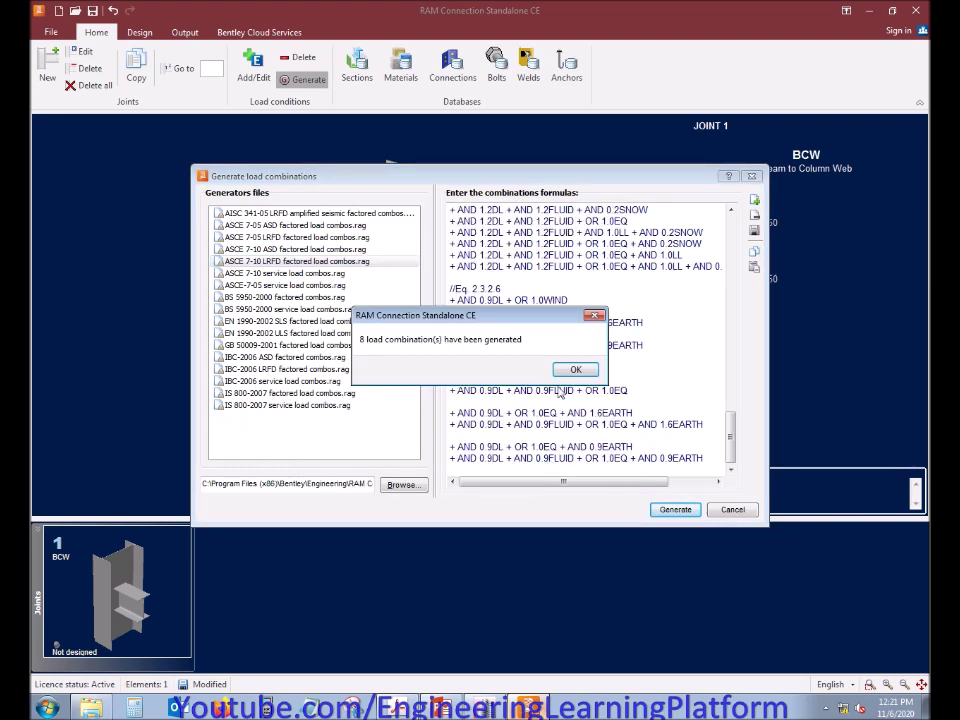
key("Return")
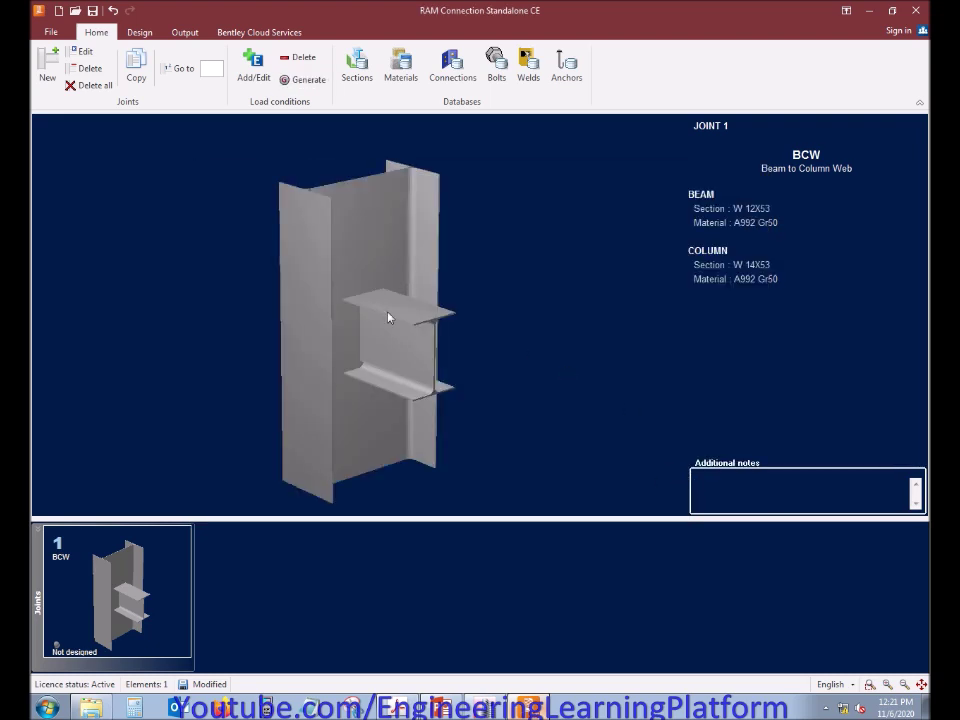
Open joint 1's beam loads table and select the zero V2–MMax cells for all cases
left_click(88, 54)
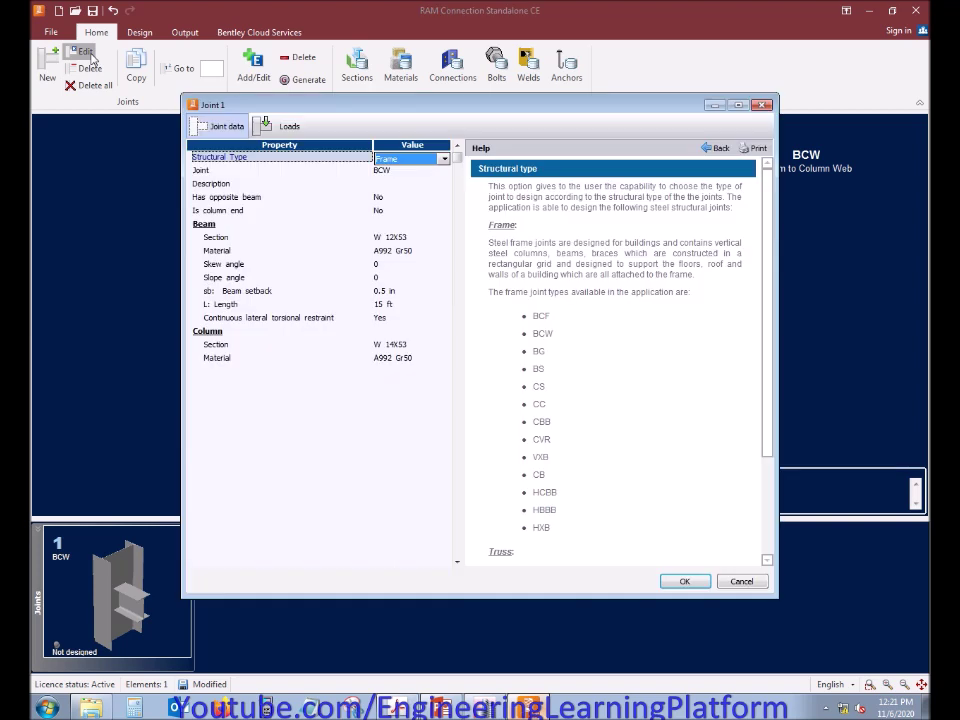
left_click(284, 126)
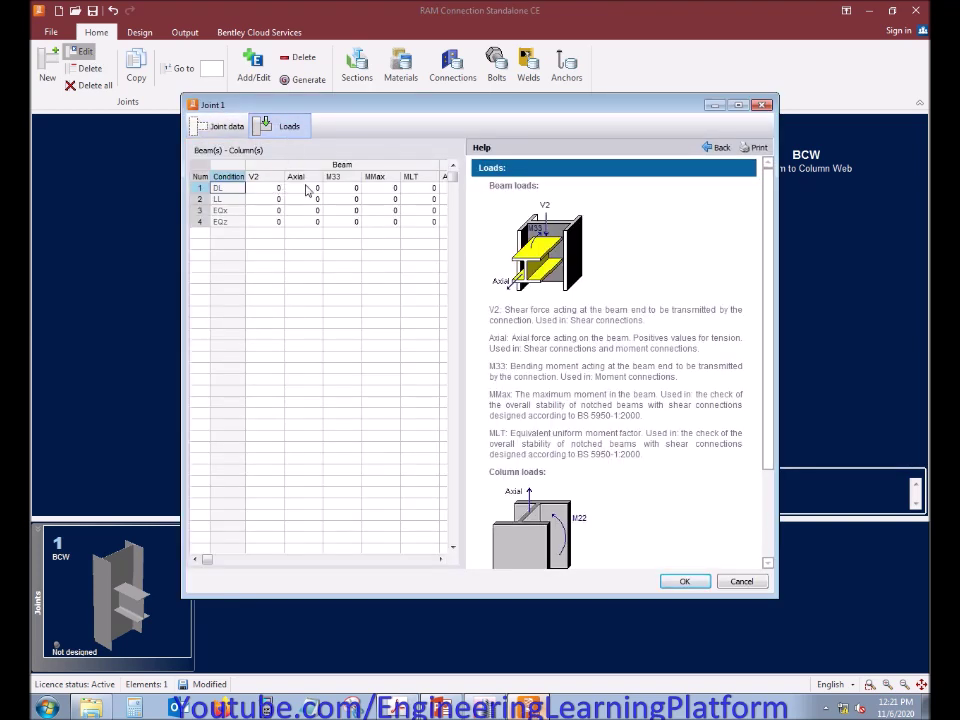
mouse_move(257, 178)
left_mouse_down()
mouse_move(375, 184)
mouse_move(352, 187)
mouse_move(343, 224)
mouse_move(304, 196)
mouse_move(270, 190)
left_mouse_up()
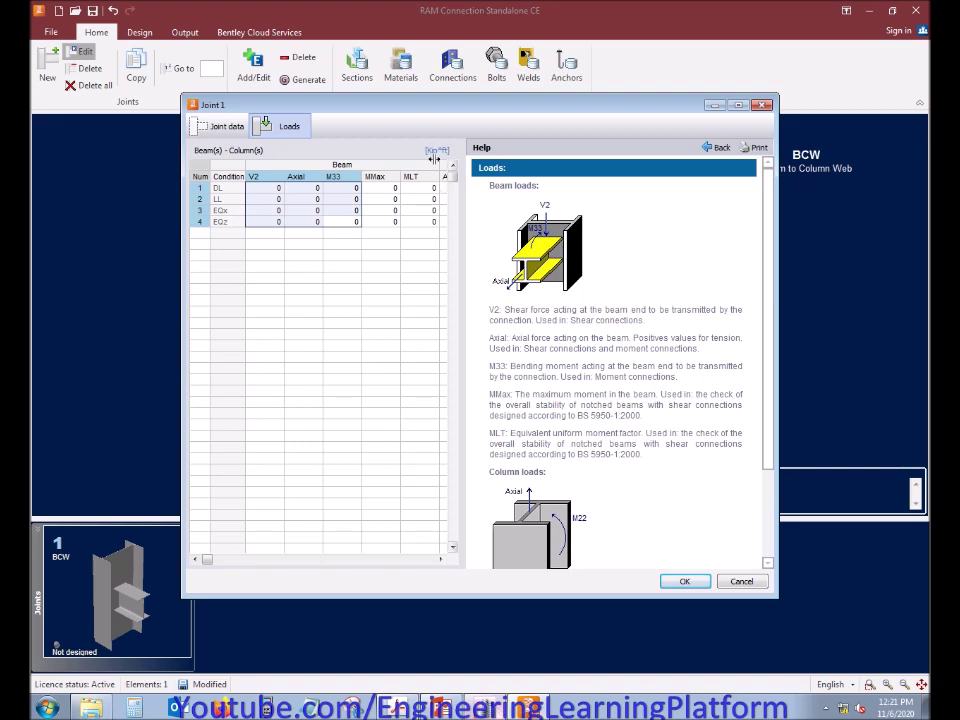
left_click_drag(413, 106, 347, 120)
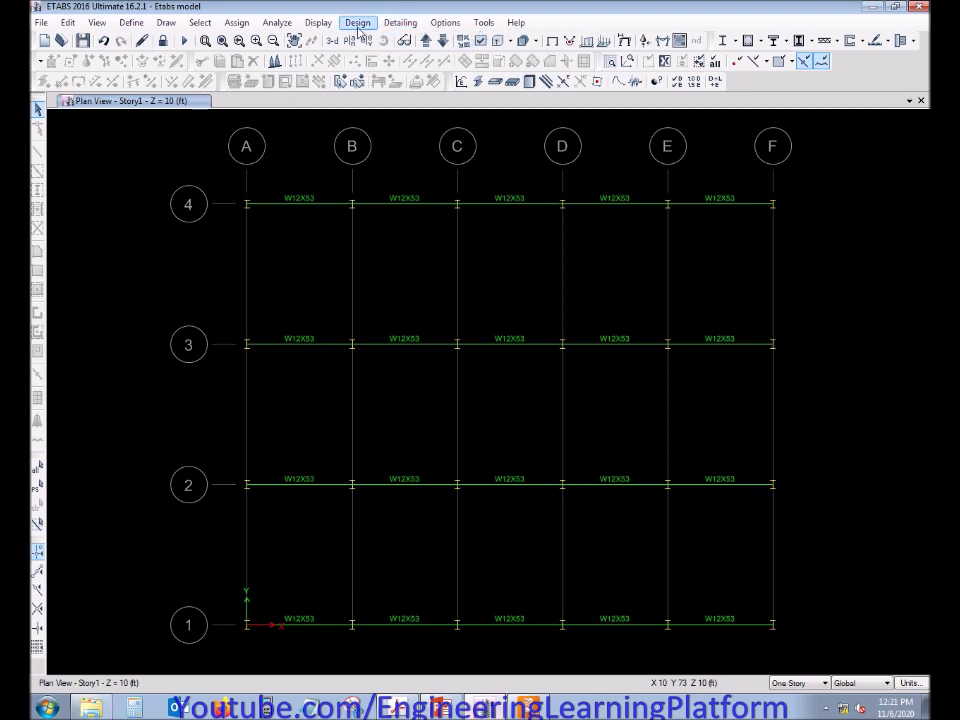
Show Dead-case Moment 3-3 diagrams with values on all Story1 beams in ETABS
left_click(318, 22)
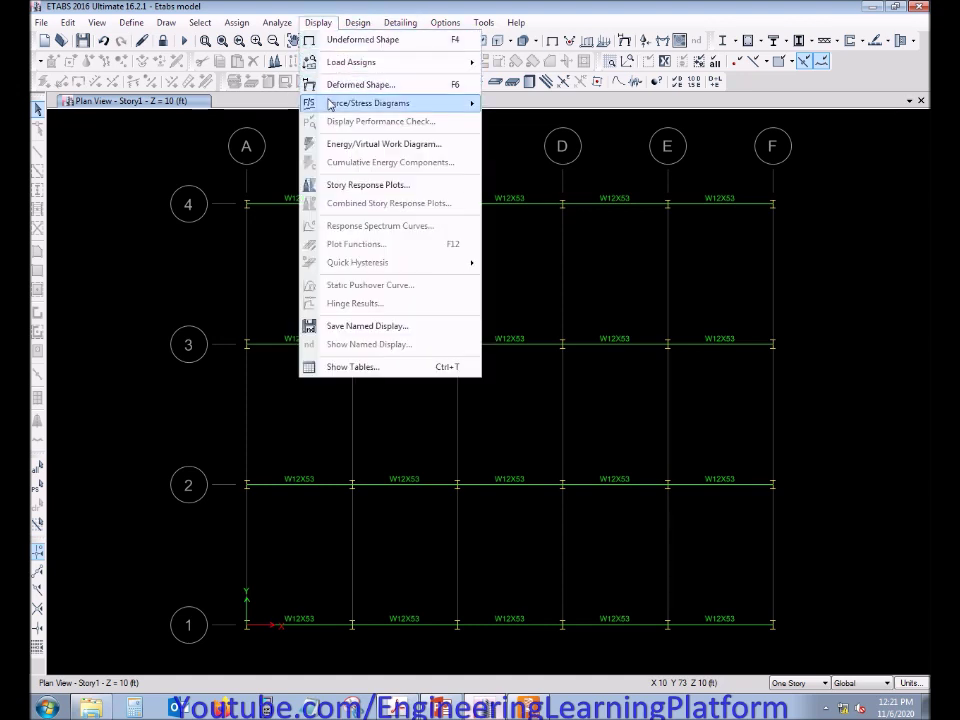
mouse_move(330, 103)
left_click(530, 147)
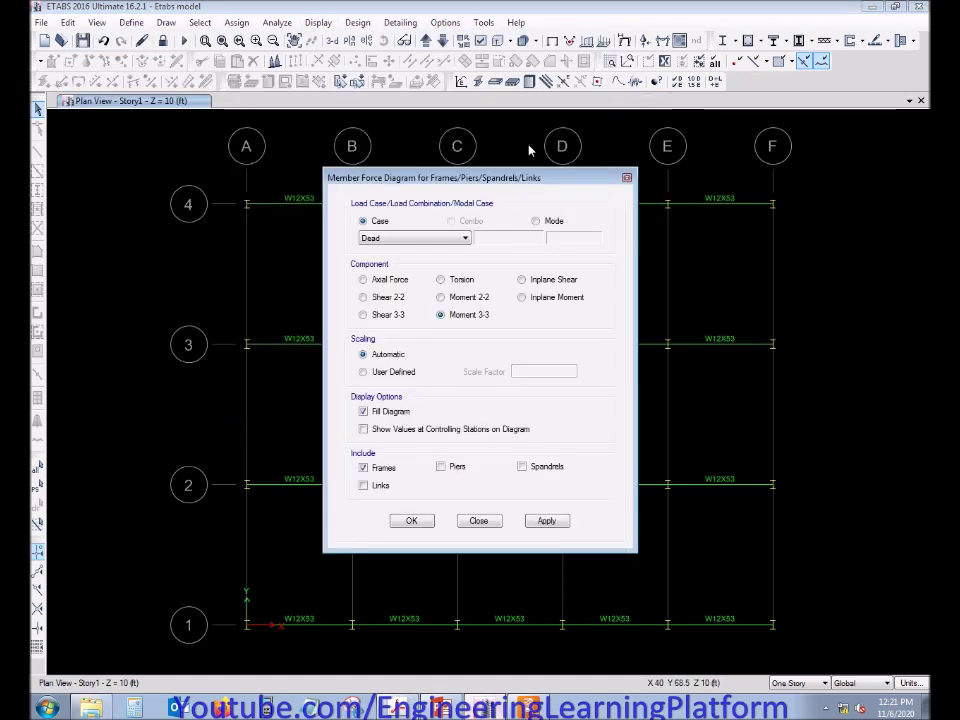
left_click_drag(429, 178, 690, 183)
middle_click_drag(543, 263, 368, 262)
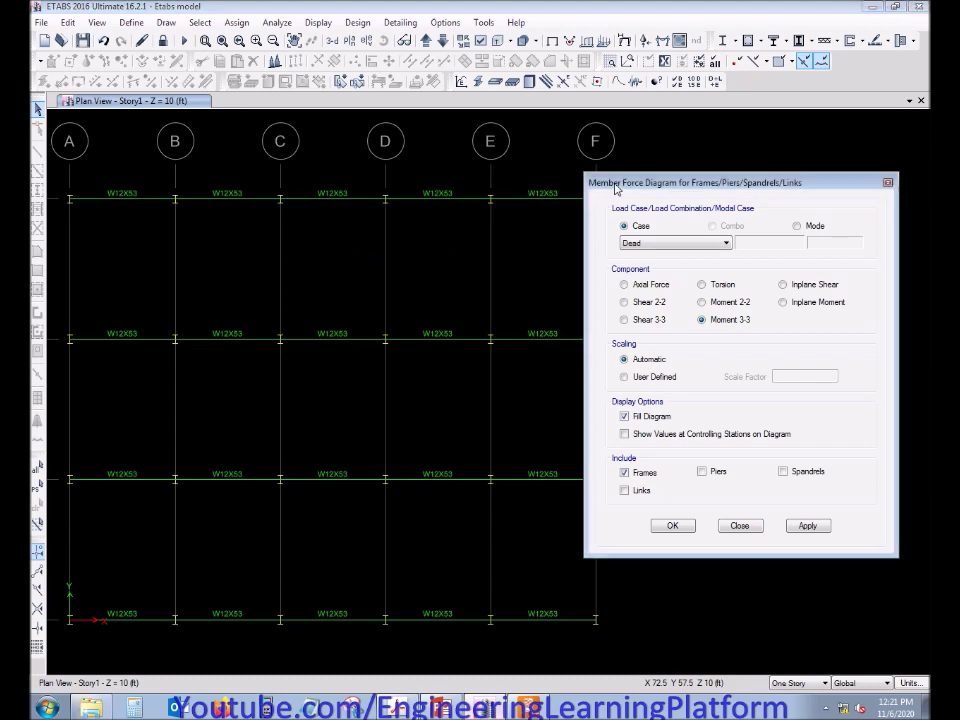
left_click_drag(621, 186, 645, 195)
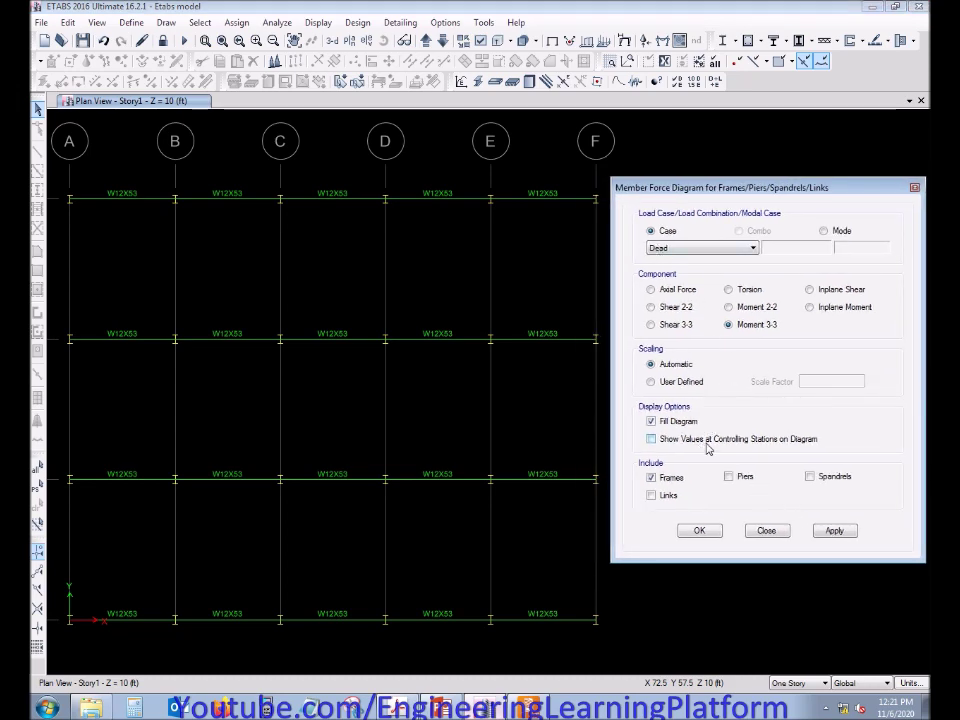
left_click(833, 530)
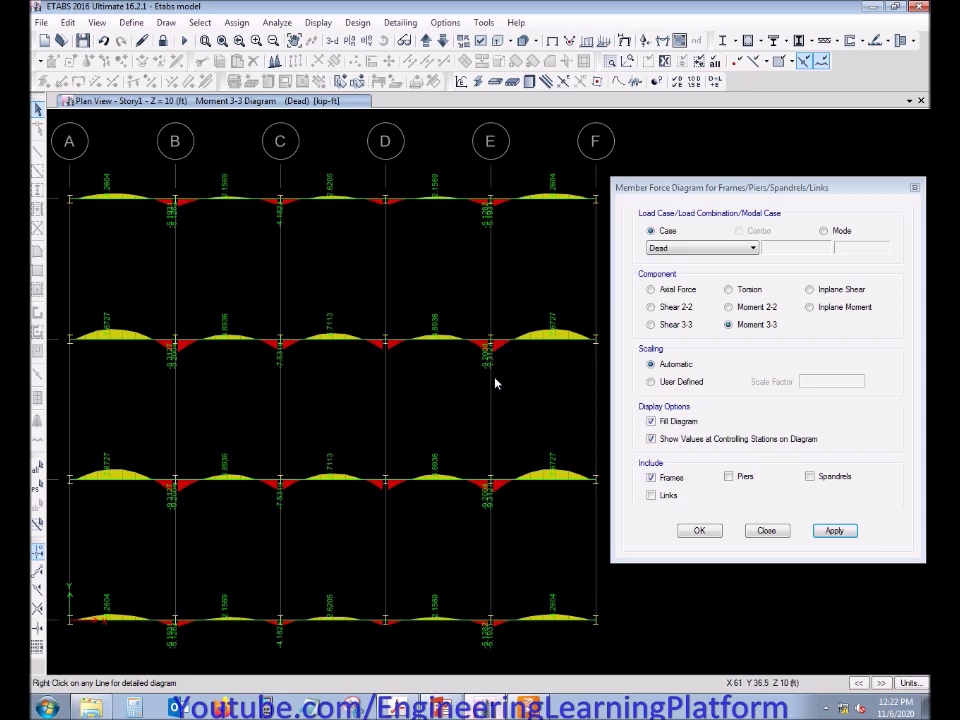
key("alt+Tab")
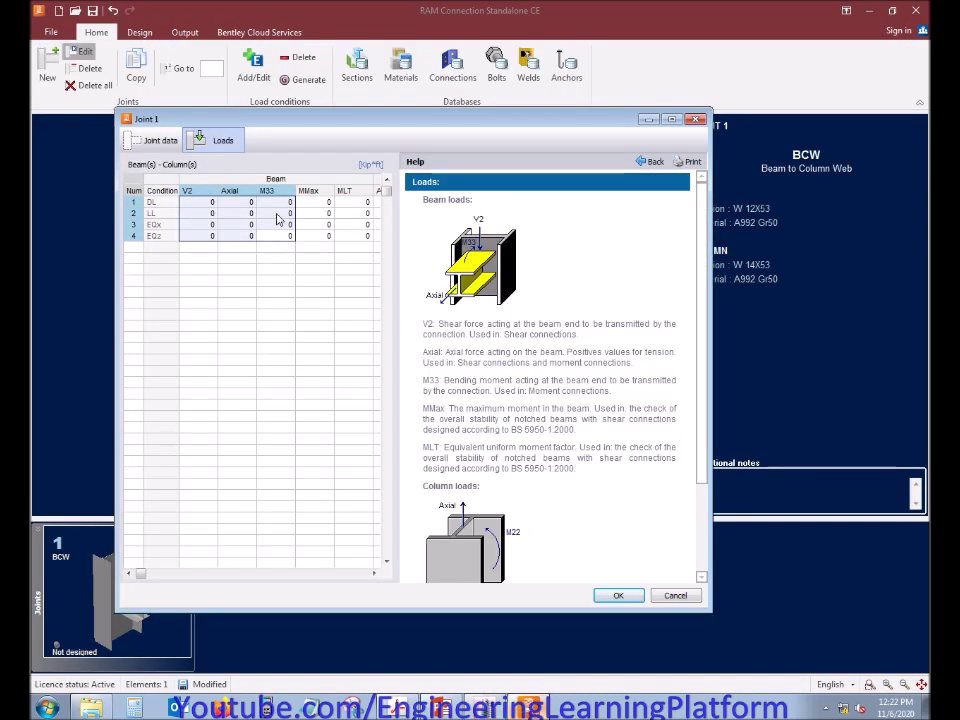
Enter -9.3127 kip*ft as Joint 1's DL beam moment M33
left_click(273, 204)
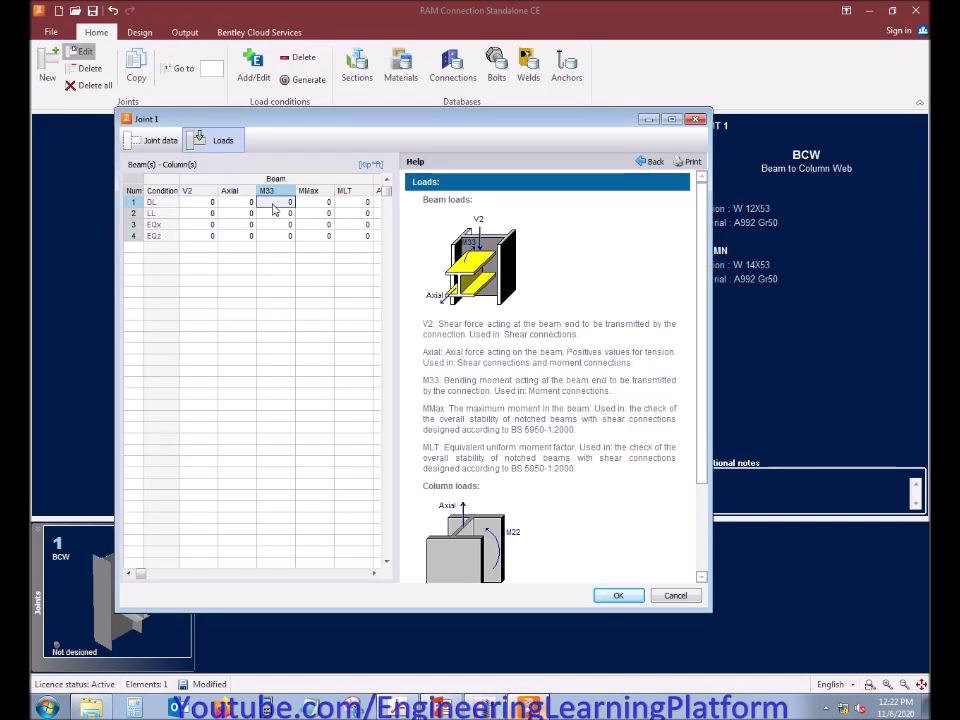
type("-9.3127")
key("Return")
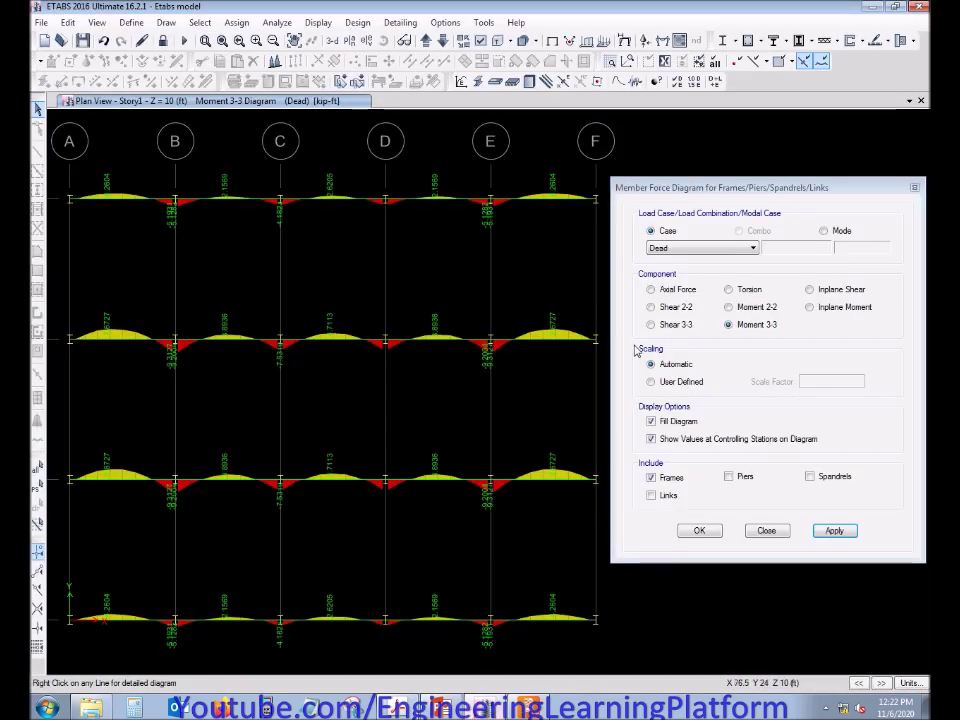
left_click(684, 249)
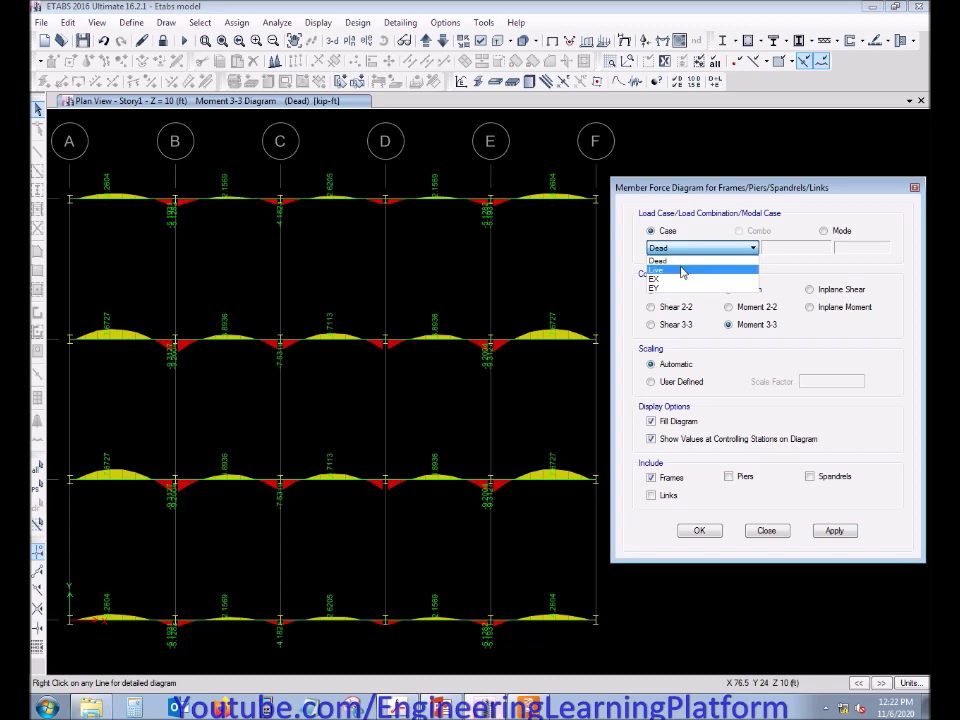
Display the Live-case and then the EX-case Moment 3-3 diagrams on the ETABS story plan
left_click(684, 264)
left_click(838, 537)
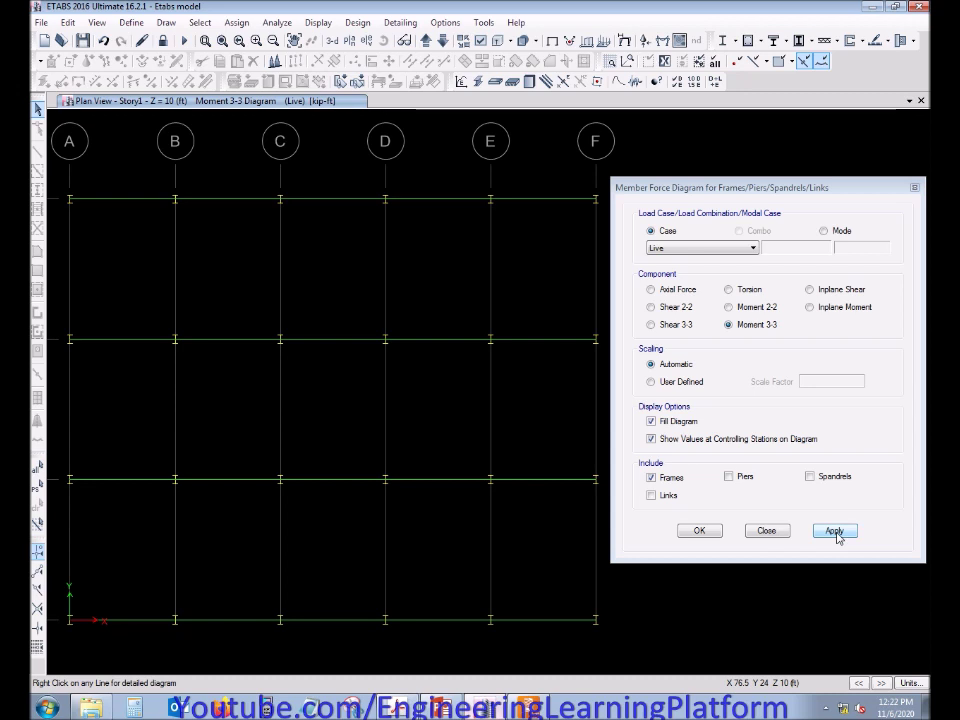
left_click(720, 251)
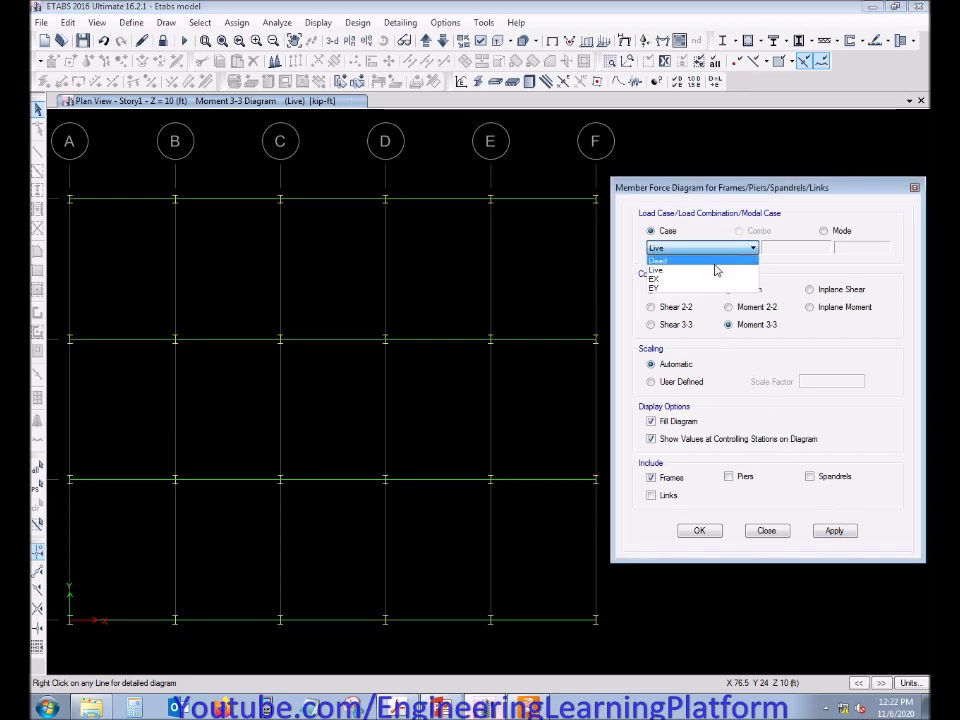
left_click(690, 280)
left_click(830, 531)
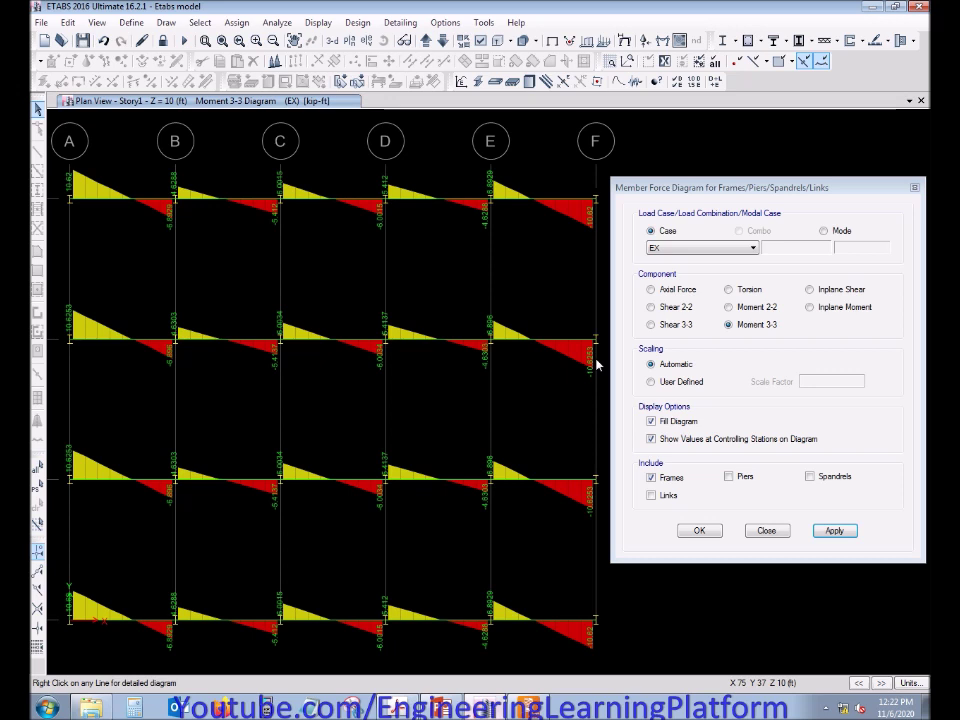
key("alt+Tab")
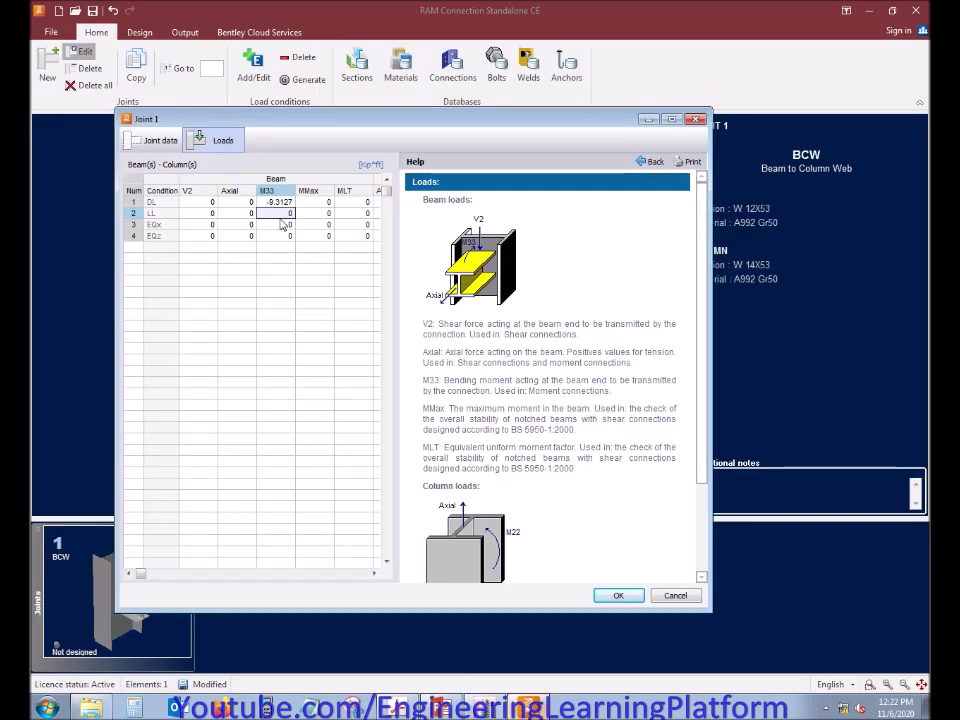
Enter -10.62 kip*ft as the EQx beam moment M33
left_click(281, 223)
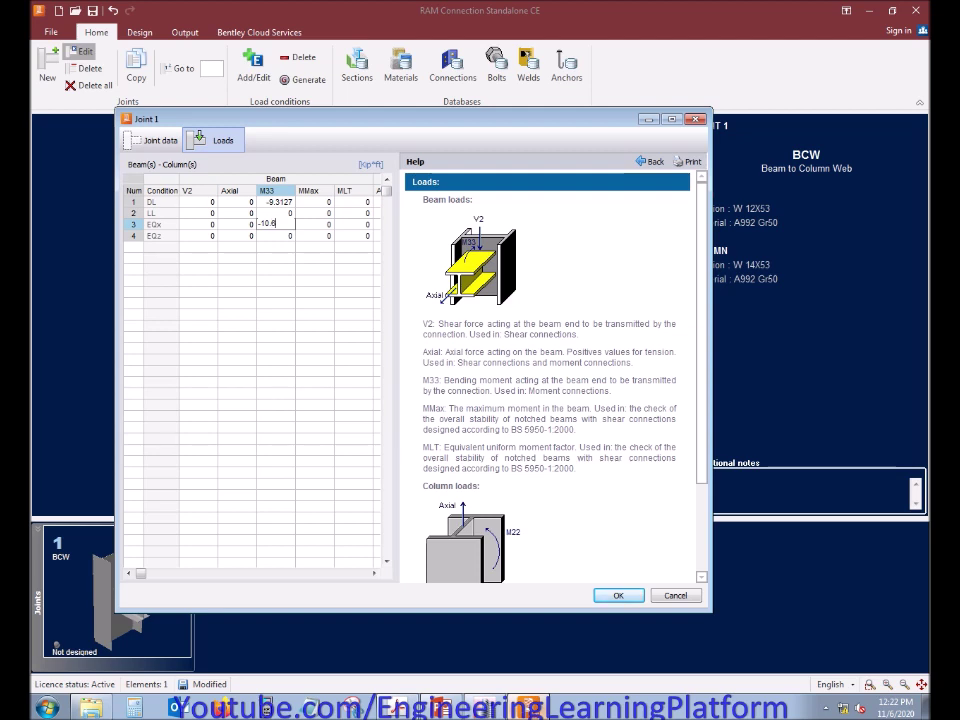
key("Return")
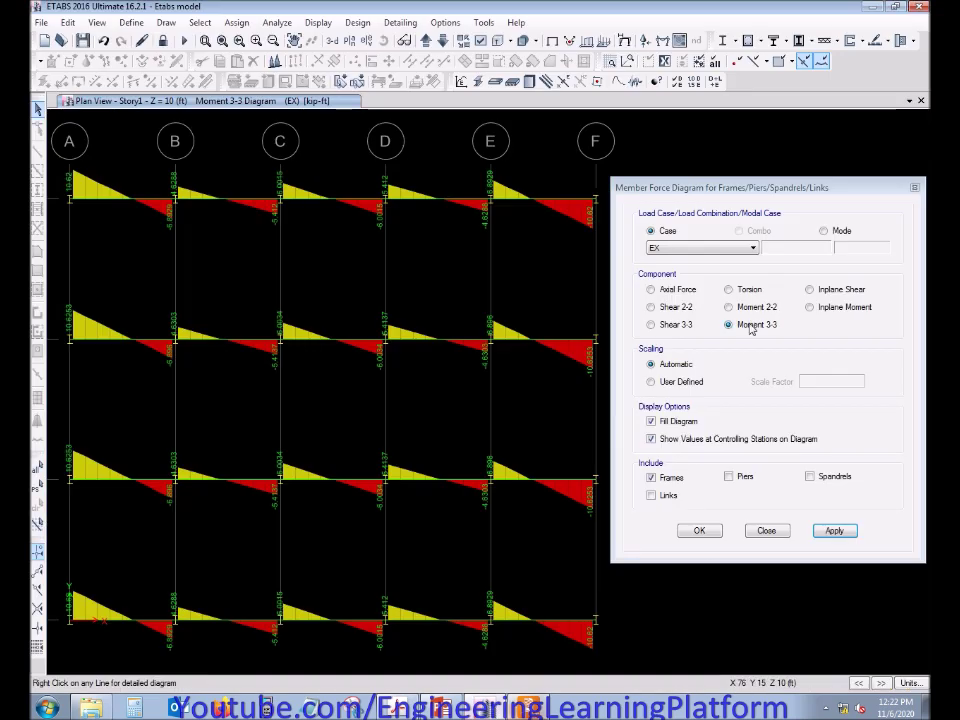
Show the EY-case Moment 3-3 diagram in ETABS, confirming near-zero beam moments
left_click(731, 256)
left_click(722, 285)
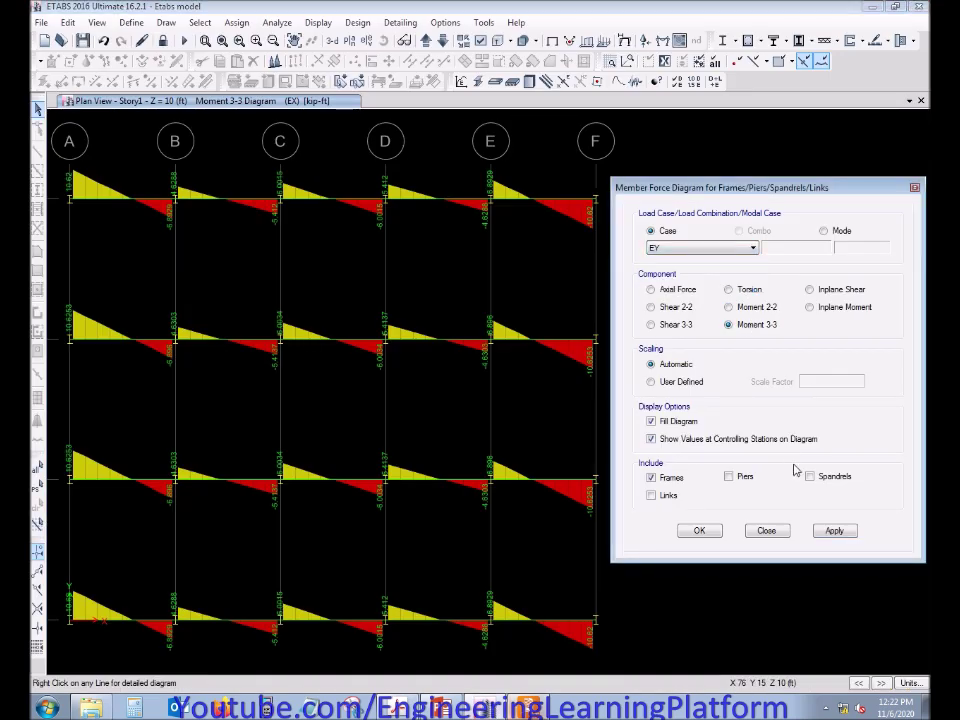
left_click(830, 533)
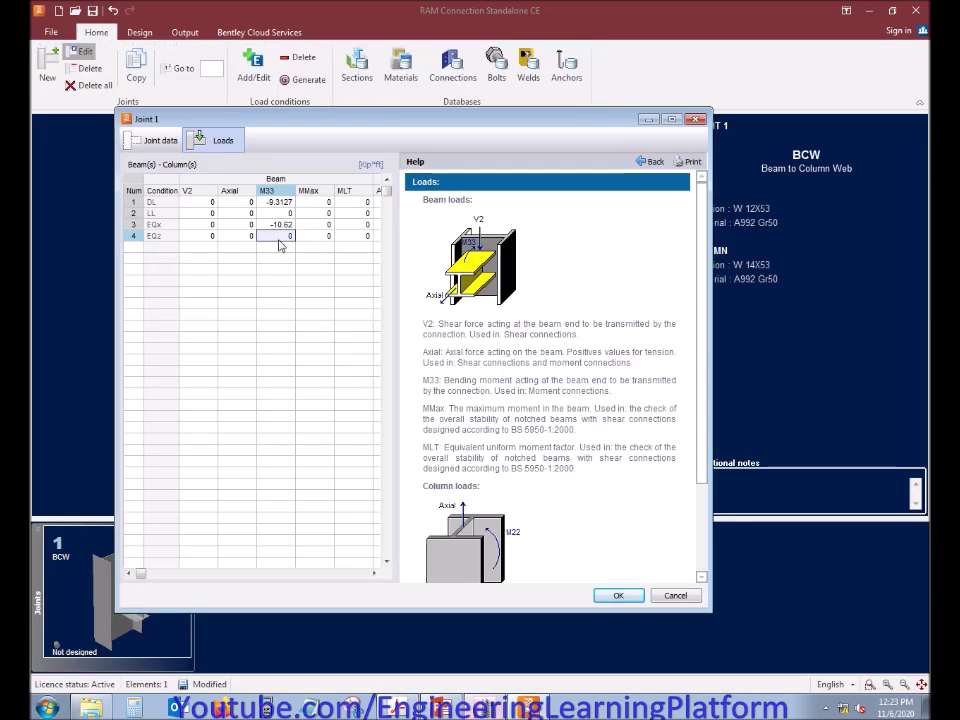
left_click(249, 203)
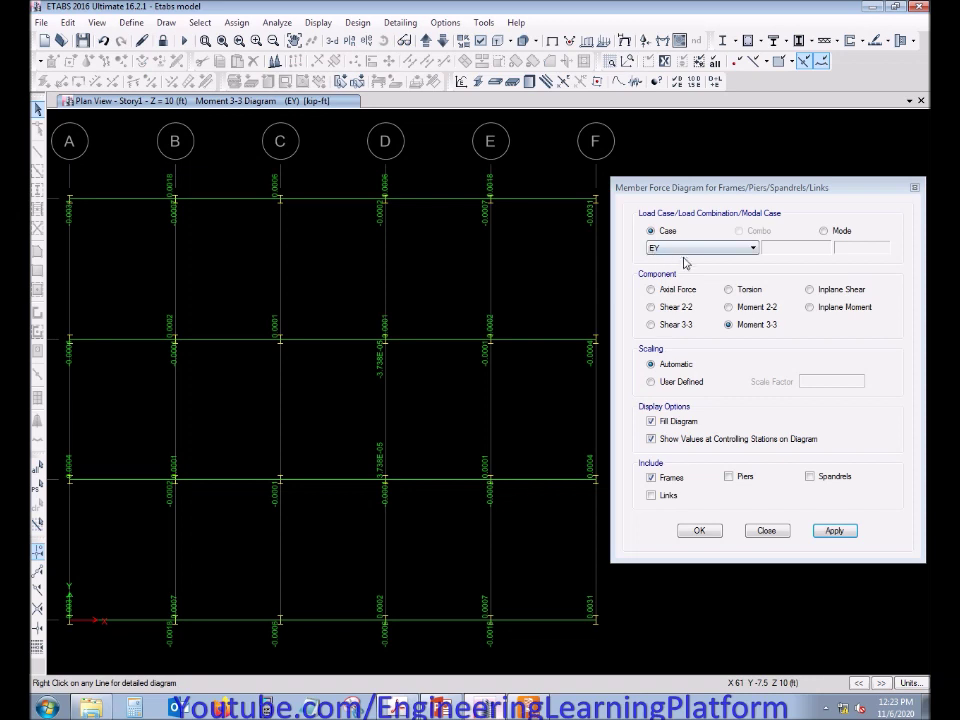
Display the Dead-case Axial Force diagram on the ETABS story plan
left_click(690, 248)
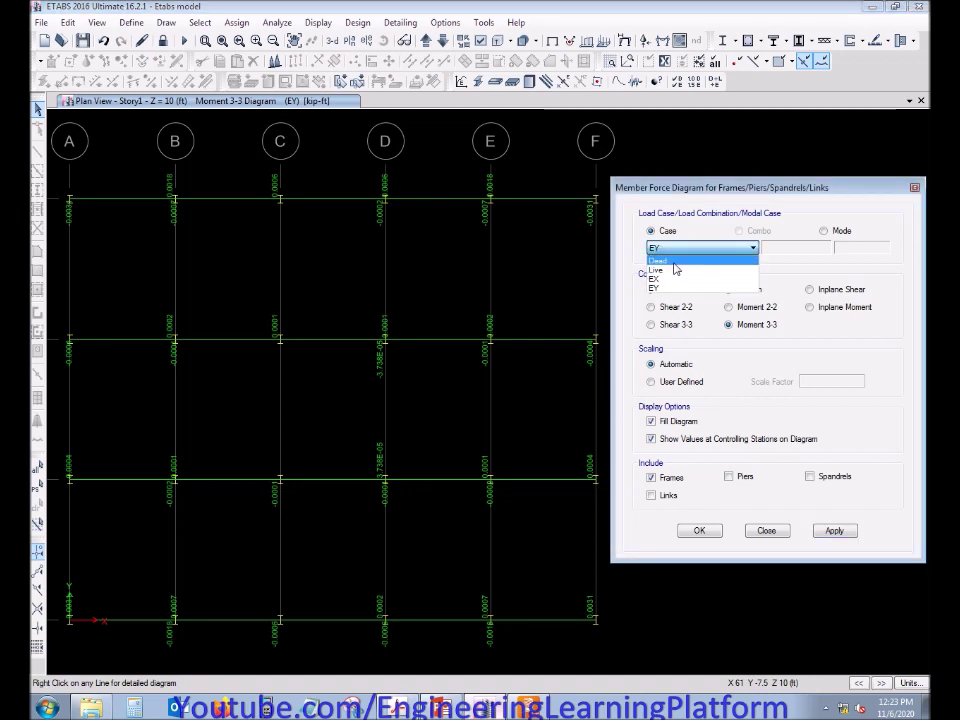
left_click(675, 264)
left_click(651, 289)
left_click(826, 531)
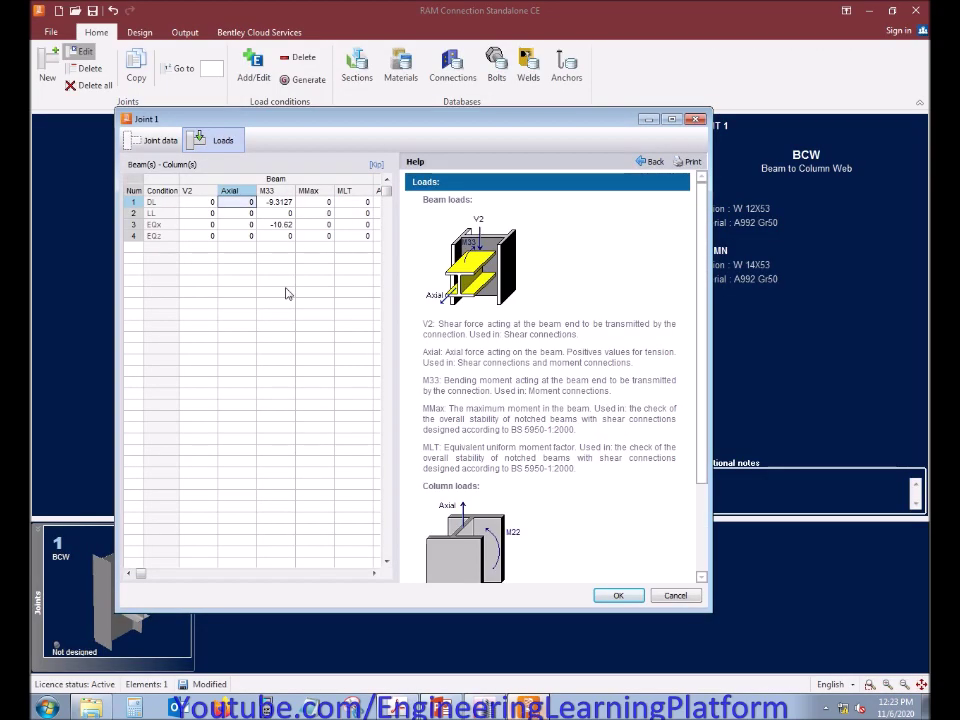
Enter 0.07 as the DL beam axial force and show the Live-case axial diagram
type("9")
key("Return")
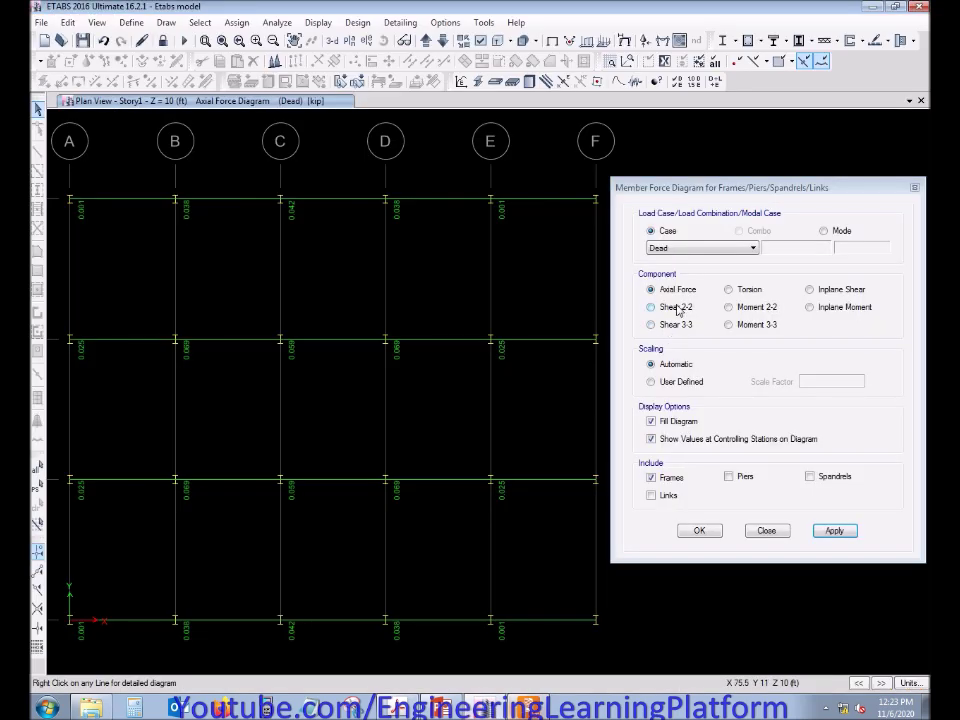
left_click(700, 248)
left_click(690, 264)
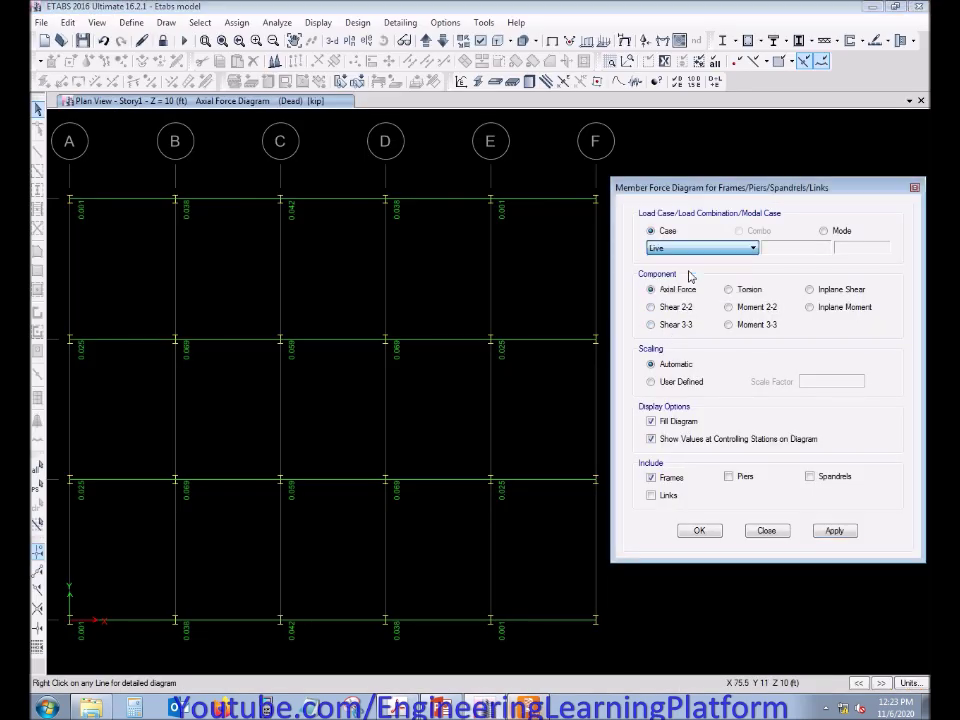
left_click(835, 531)
Show the EX-case axial force diagram, with outer beam values of 0.219 kip
left_click(700, 248)
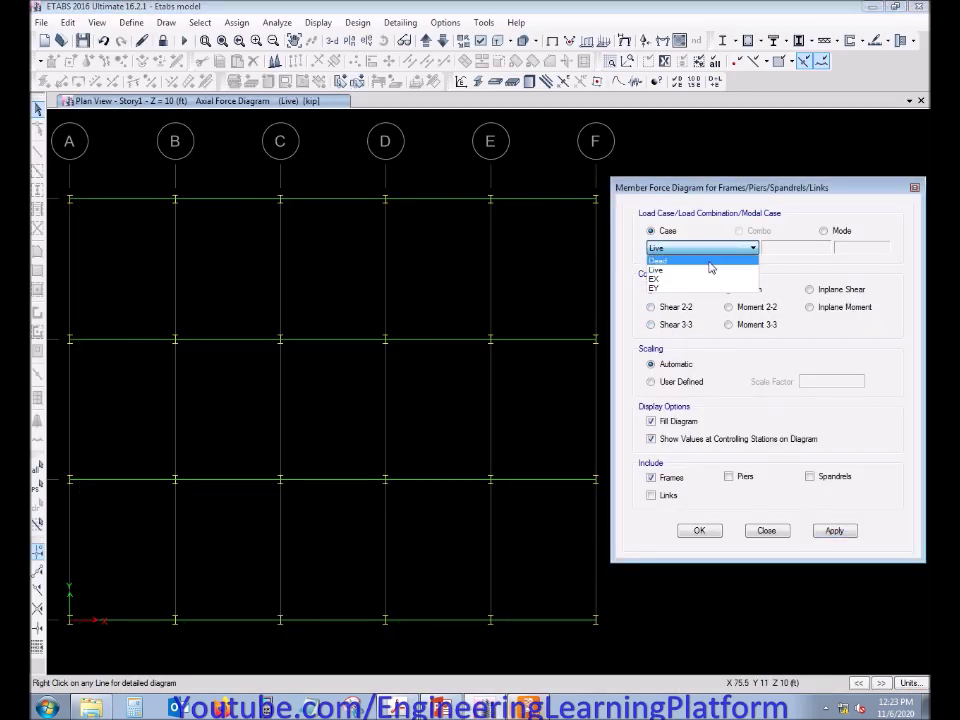
left_click(690, 279)
left_click(833, 531)
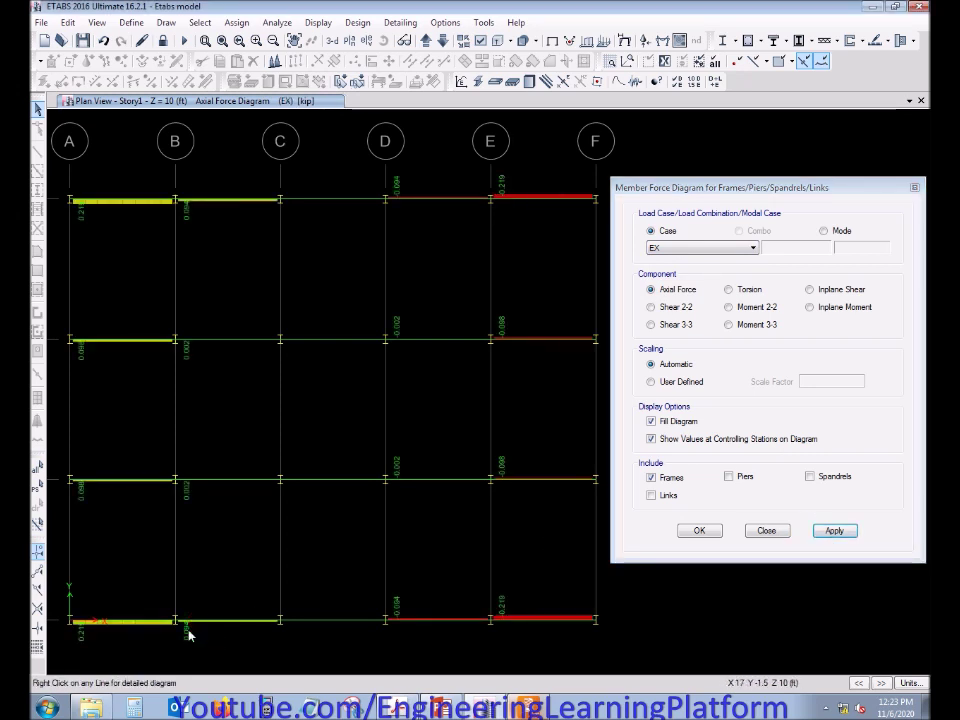
mouse_move(120, 620)
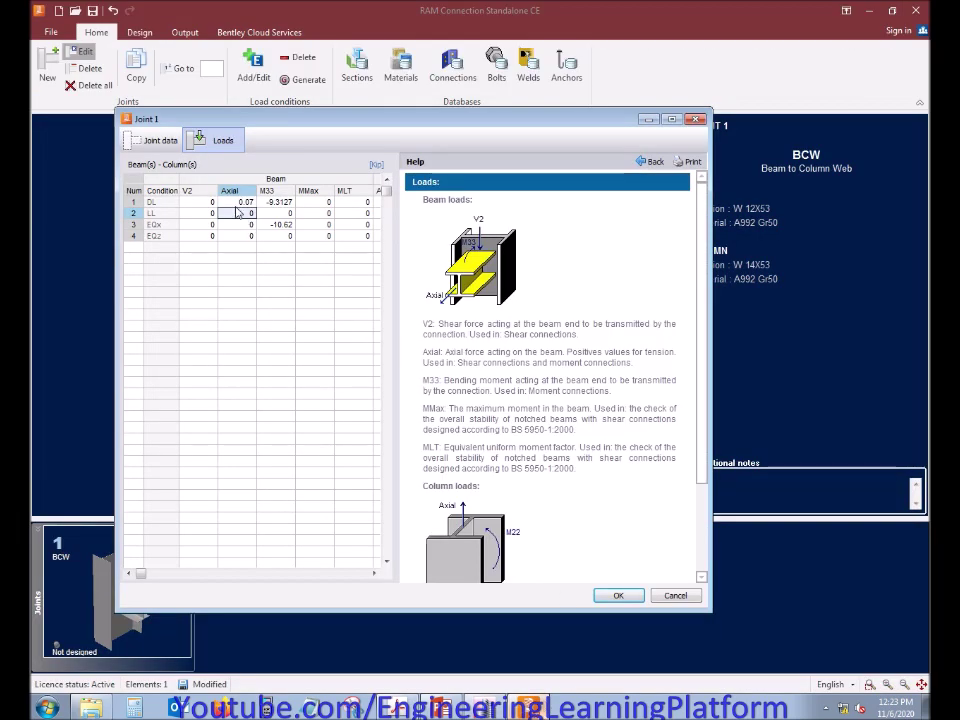
Enter 0 for LL axial and 0.219 for EQx axial force
type("0")
left_click(230, 226)
type("0")
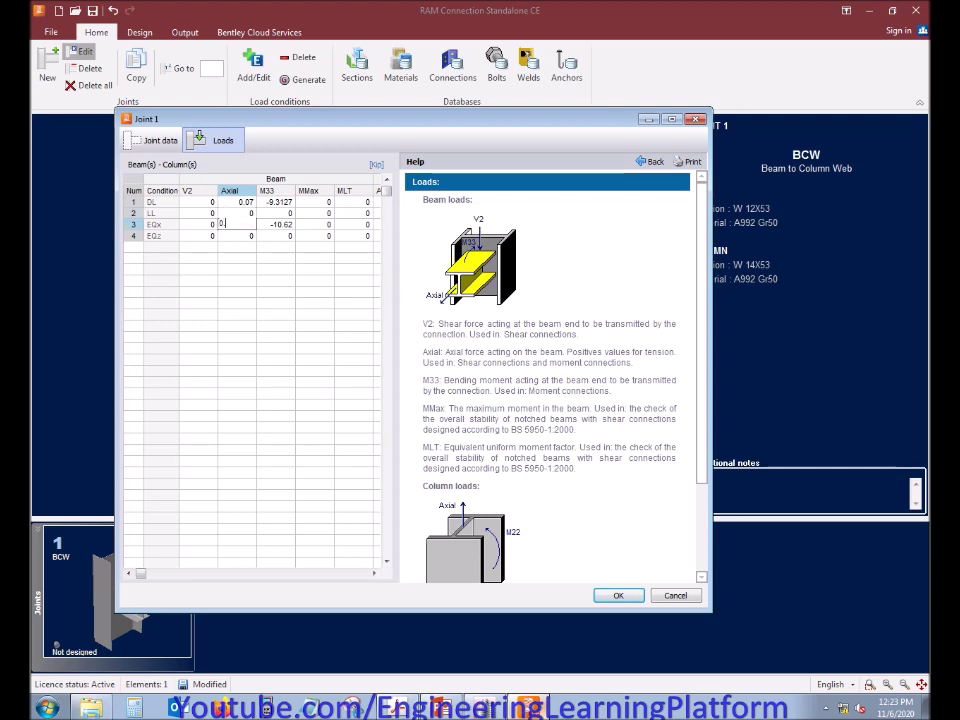
key("Return")
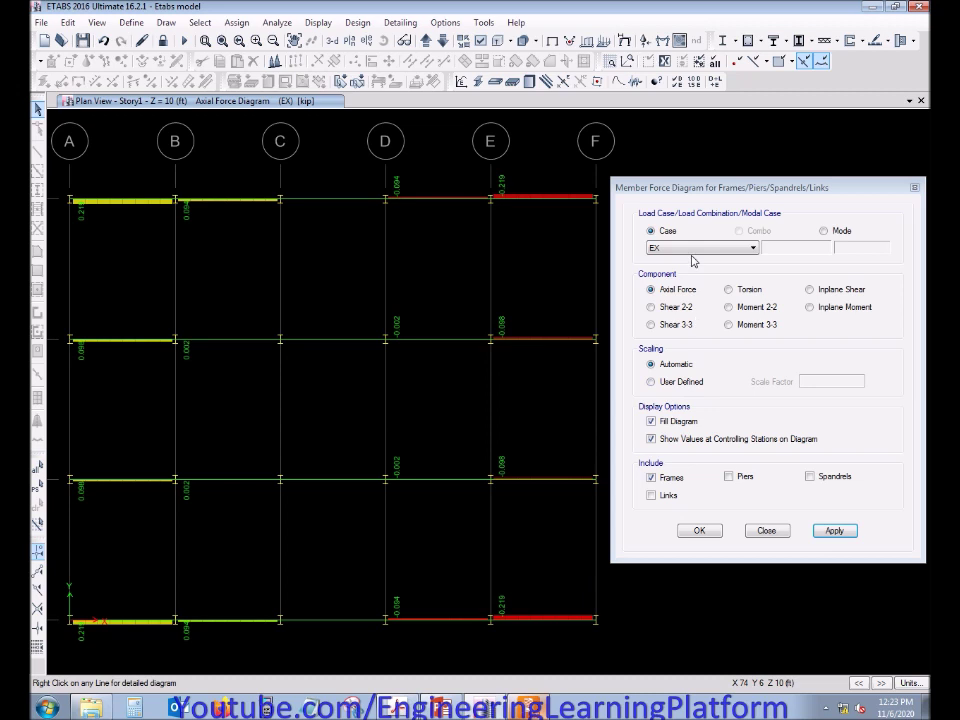
Show the EY-case axial force diagram in ETABS
left_click(702, 247)
left_click(686, 290)
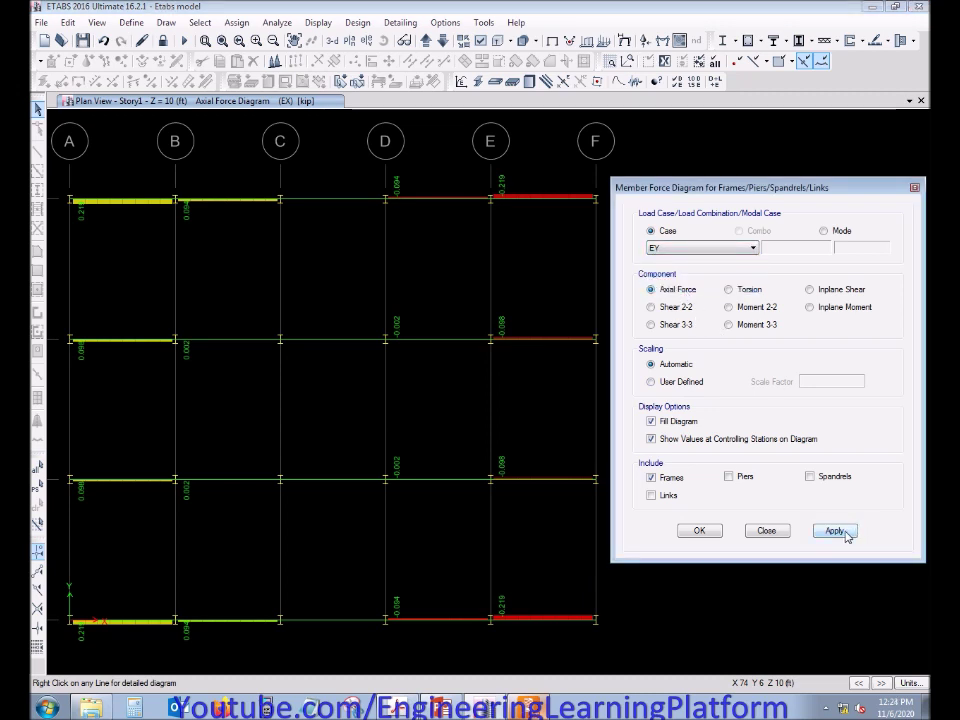
left_click(840, 531)
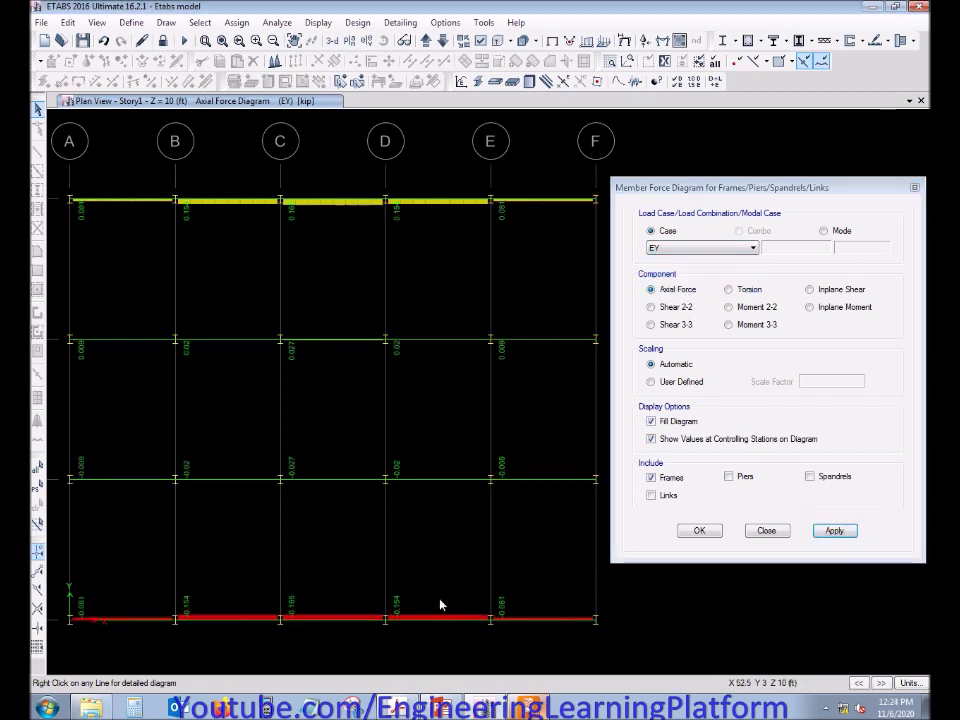
mouse_move(400, 200)
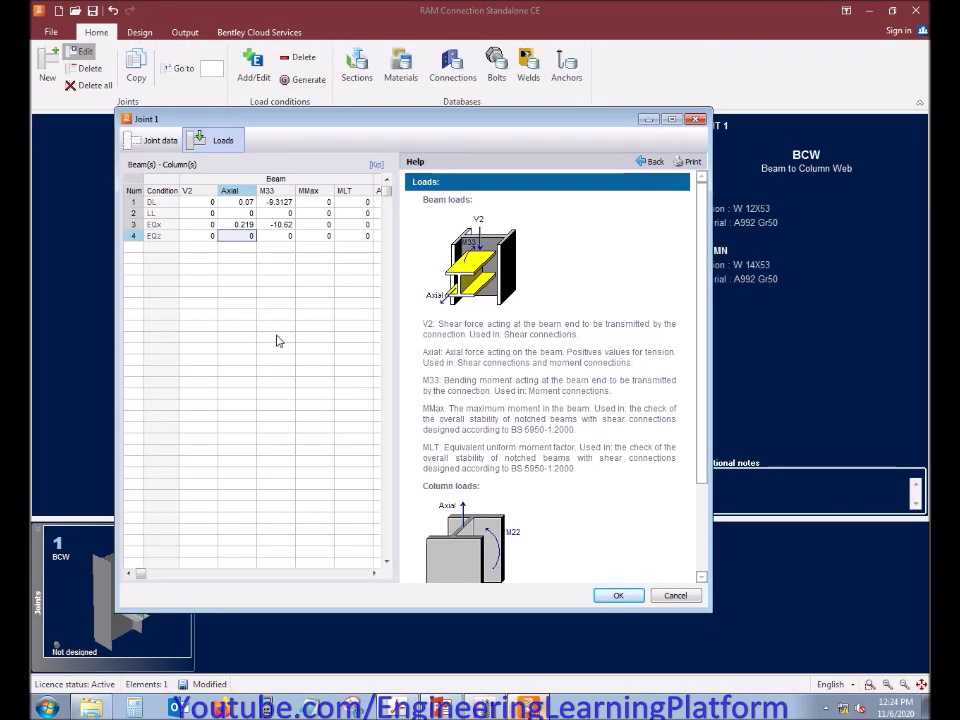
Enter 0.154 as the EQz axial force and return to the first row
type("0.154")
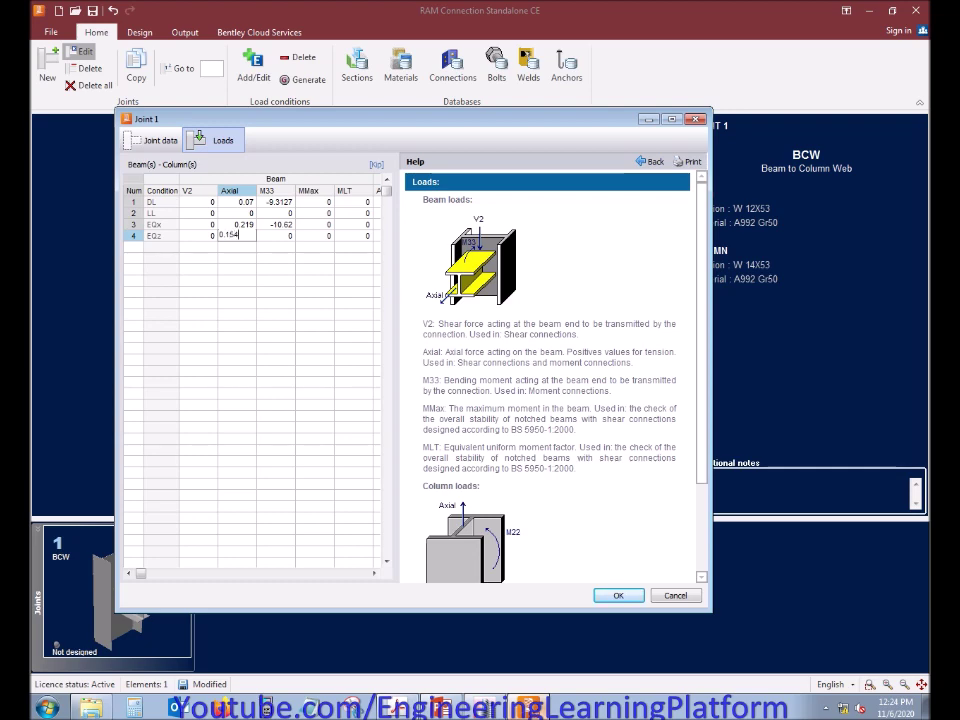
key("Return")
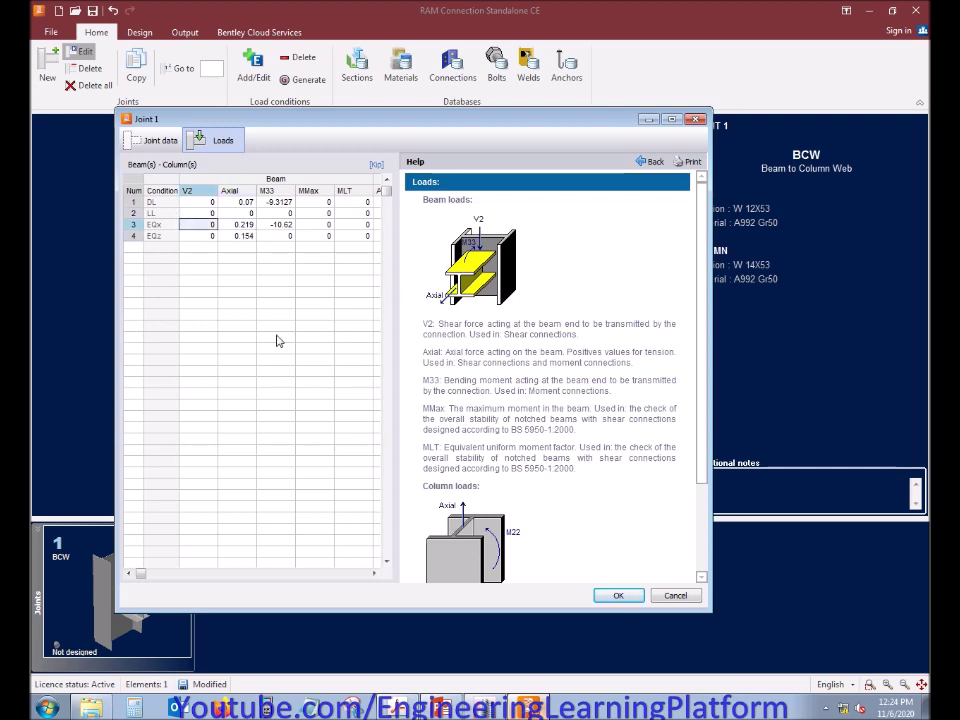
key("ctrl+Home")
key("Right")
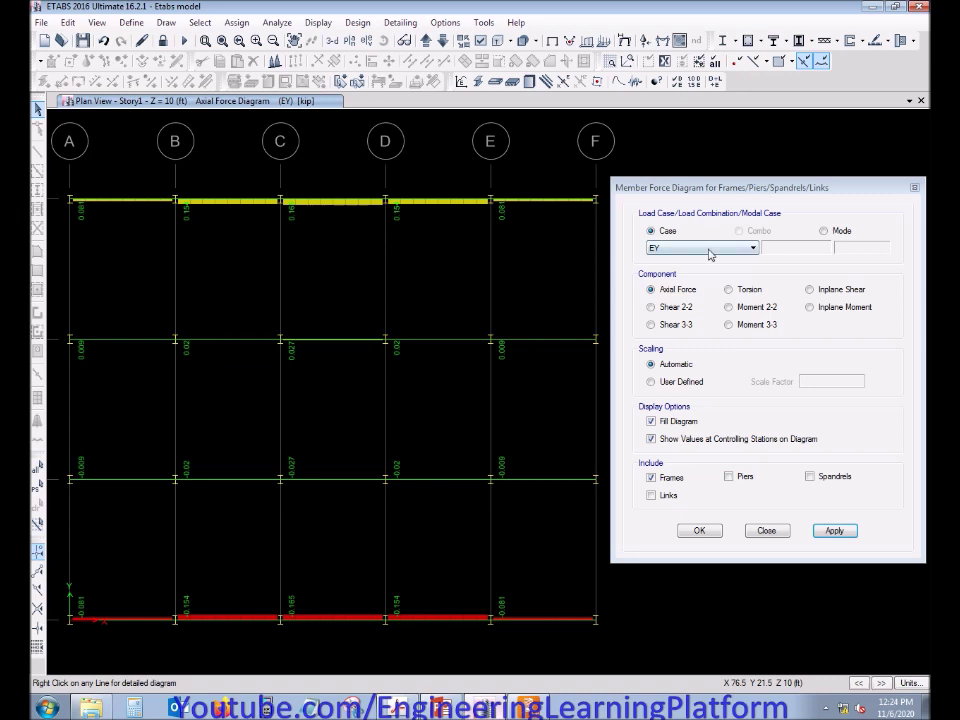
left_click(692, 309)
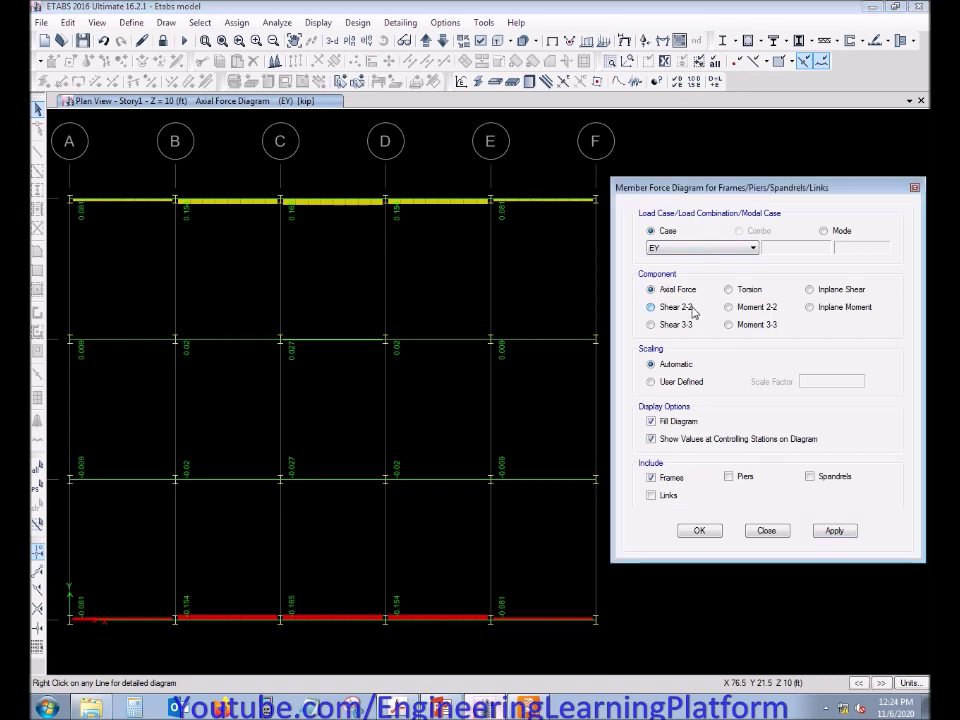
left_click(834, 530)
left_click(700, 248)
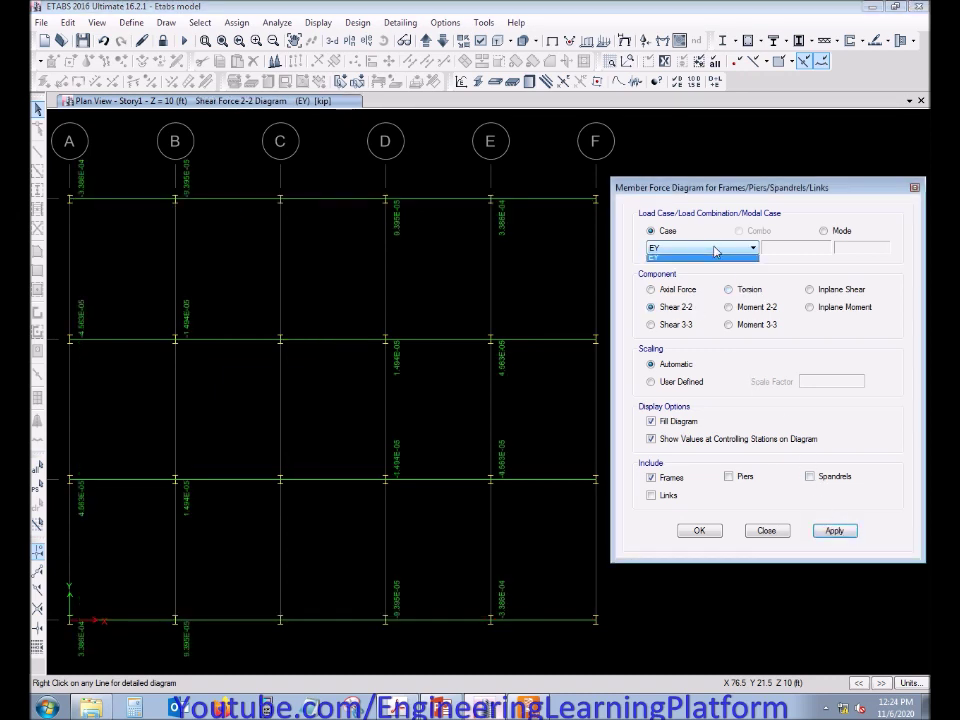
left_click(678, 268)
left_click(678, 250)
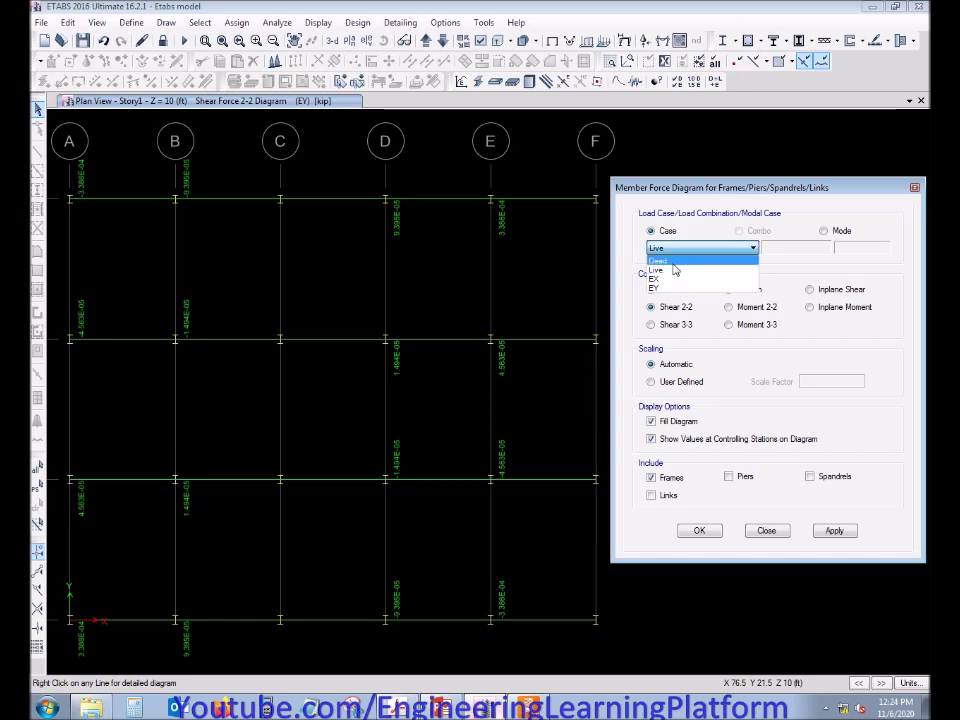
left_click(672, 260)
left_click(832, 531)
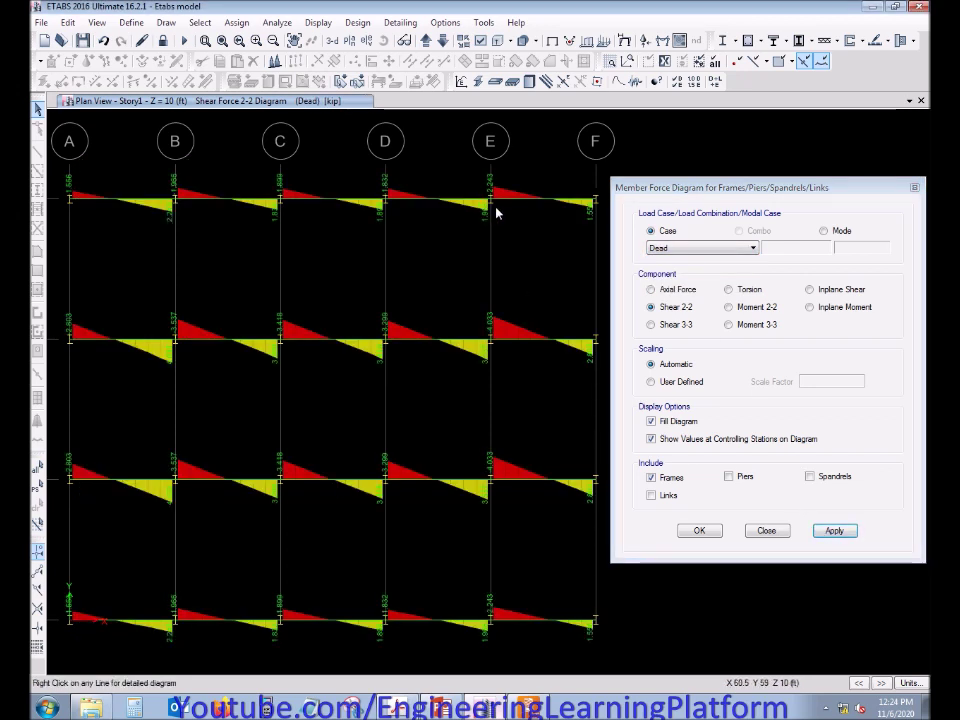
mouse_move(498, 203)
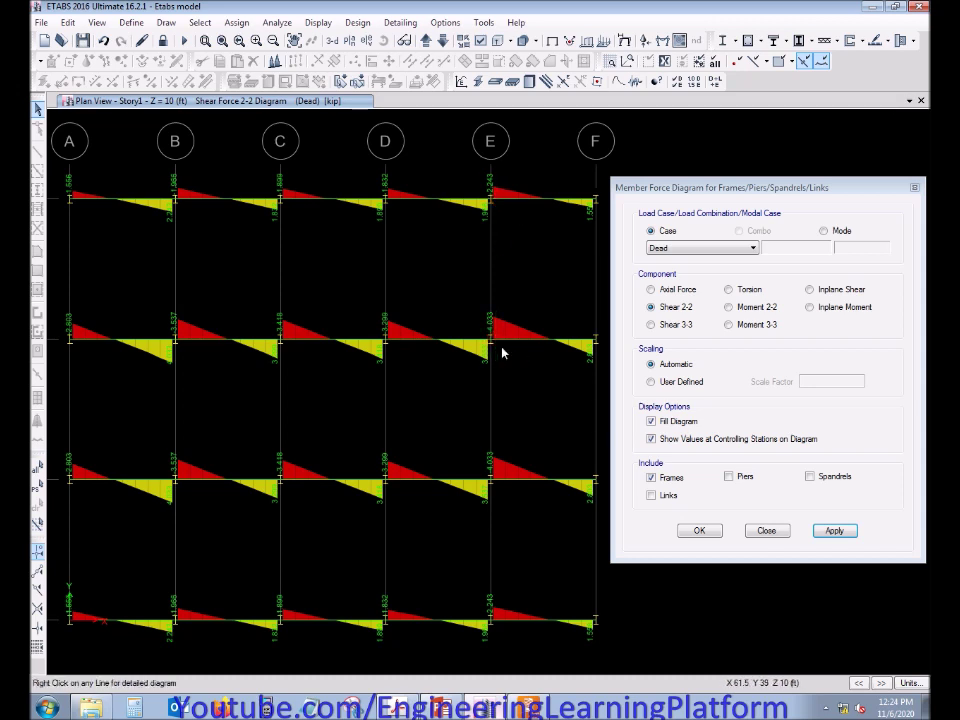
mouse_move(498, 345)
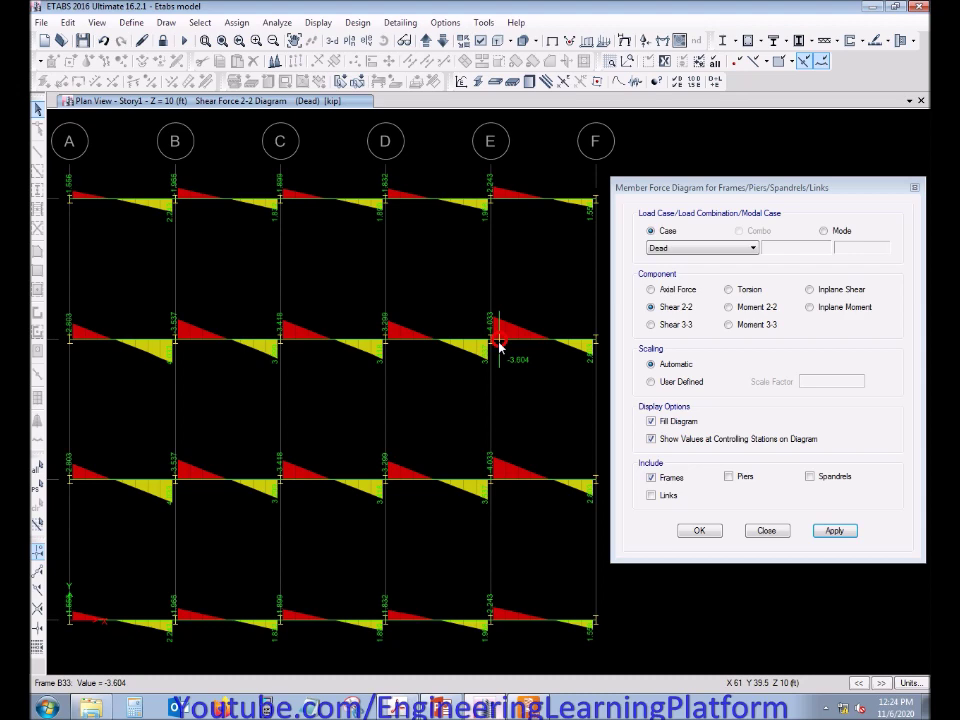
mouse_move(175, 342)
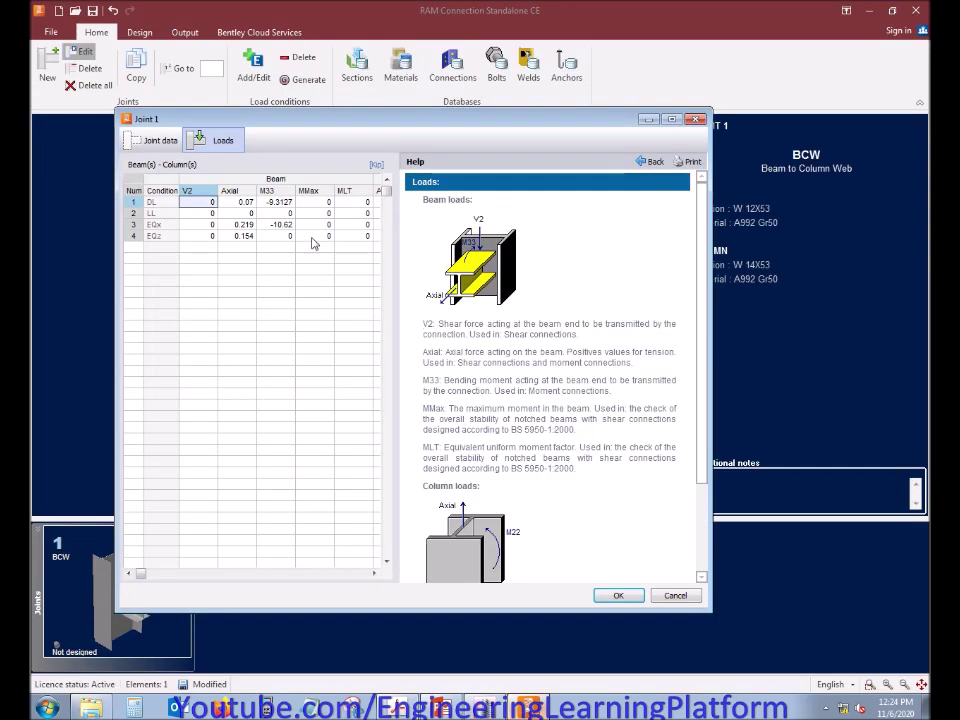
Enter 4.038 as the DL shear V2 and show the Live-case shear diagram
type("4")
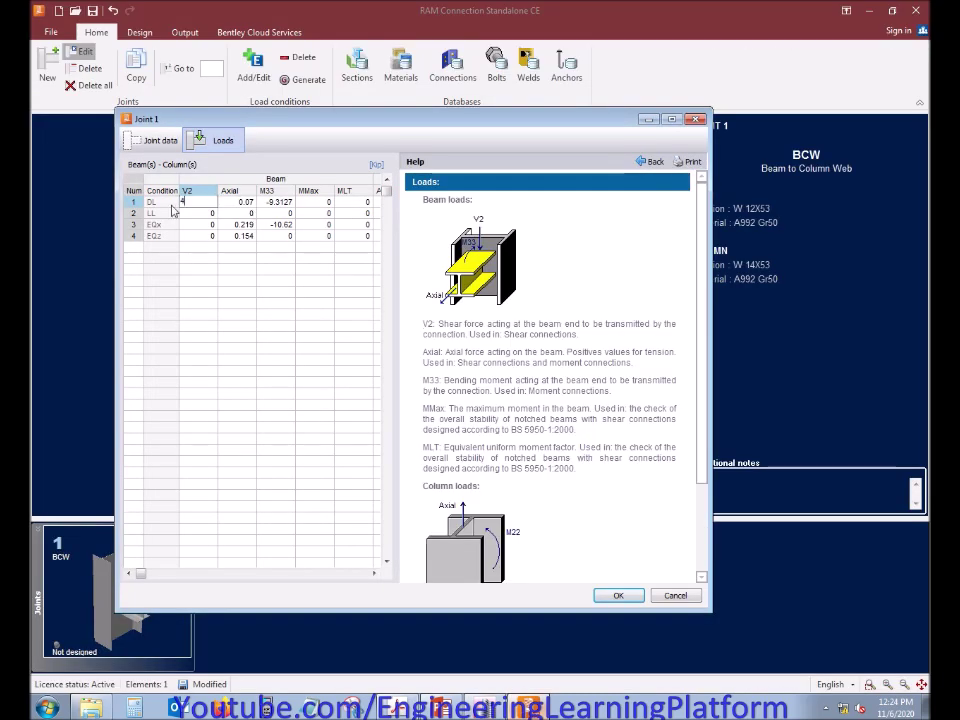
type(".038")
key("Return")
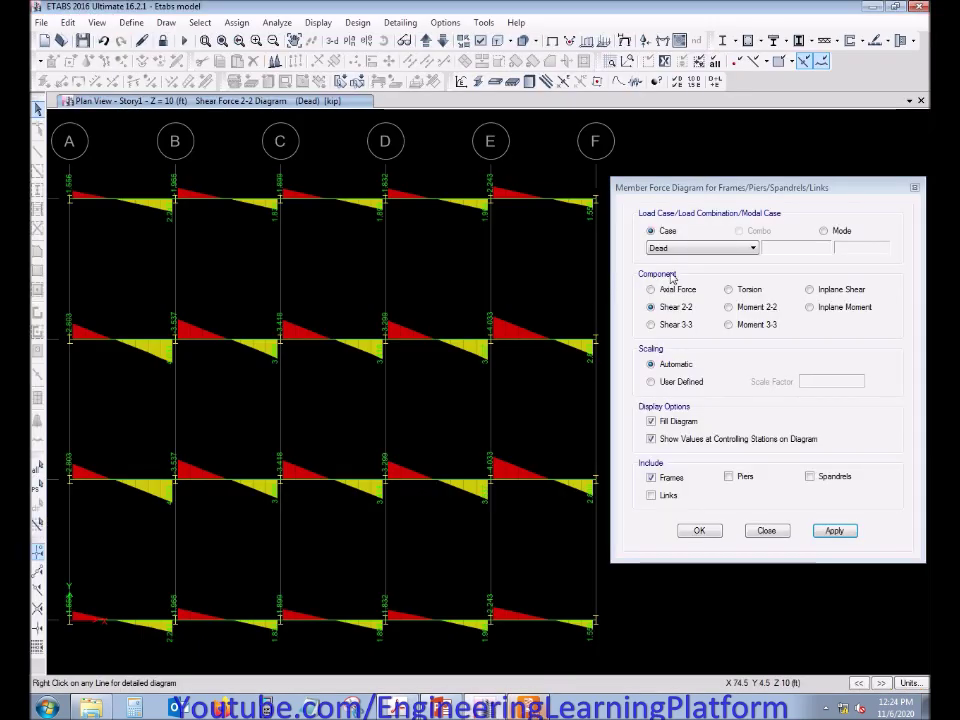
left_click(700, 248)
left_click(688, 270)
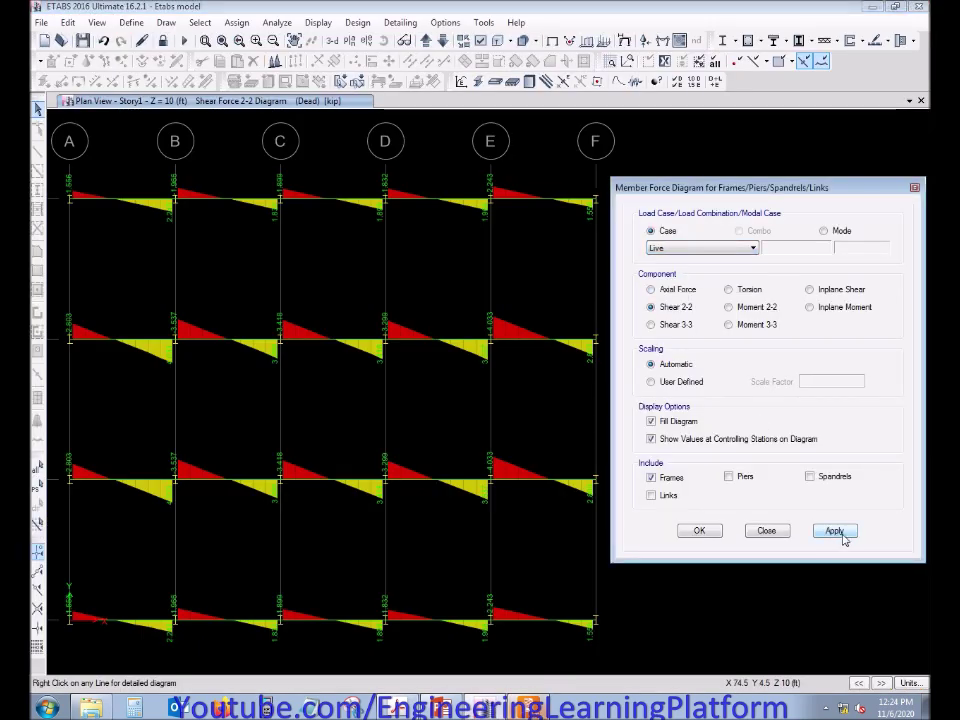
left_click(835, 531)
Read the EX-case shear diagram and enter 1.223 as the EQx shear V2
left_click(690, 249)
left_click(690, 279)
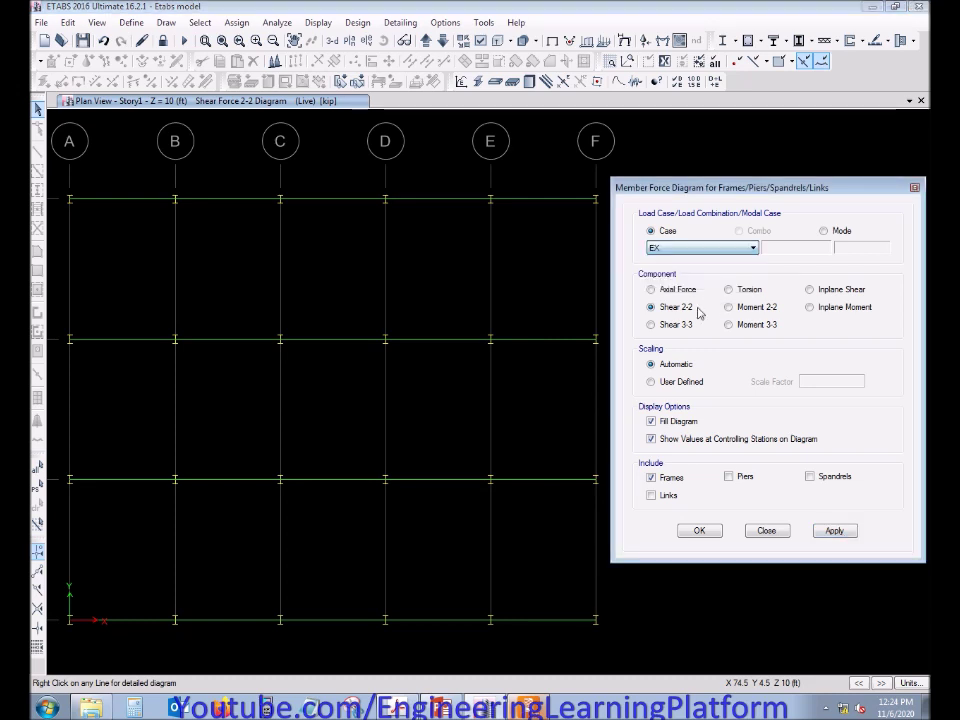
left_click(835, 531)
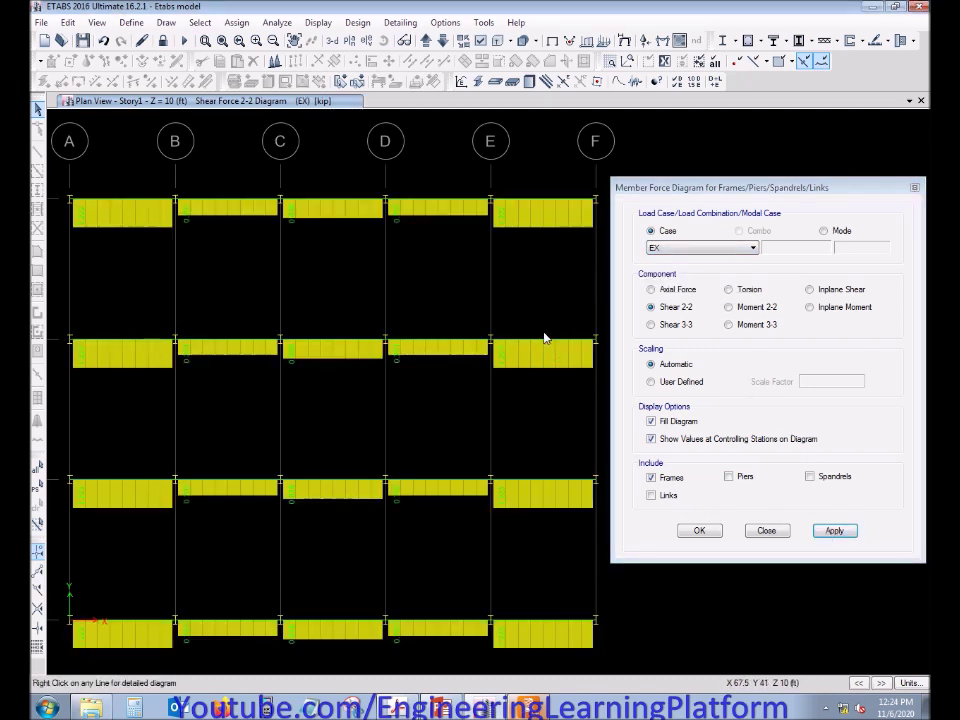
mouse_move(543, 340)
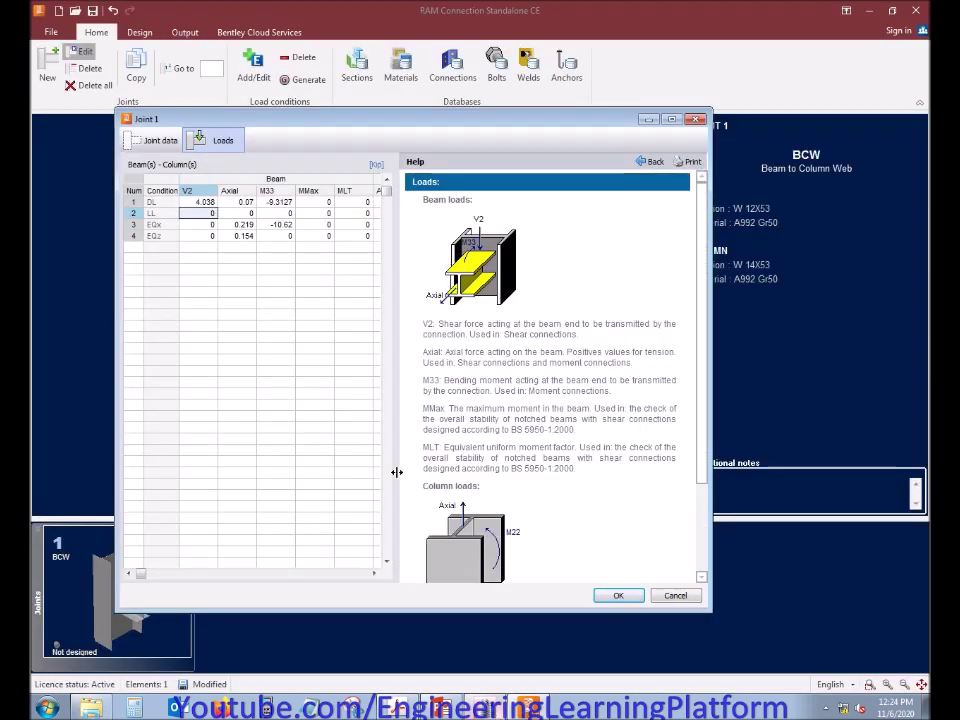
key("Down")
type("1.")
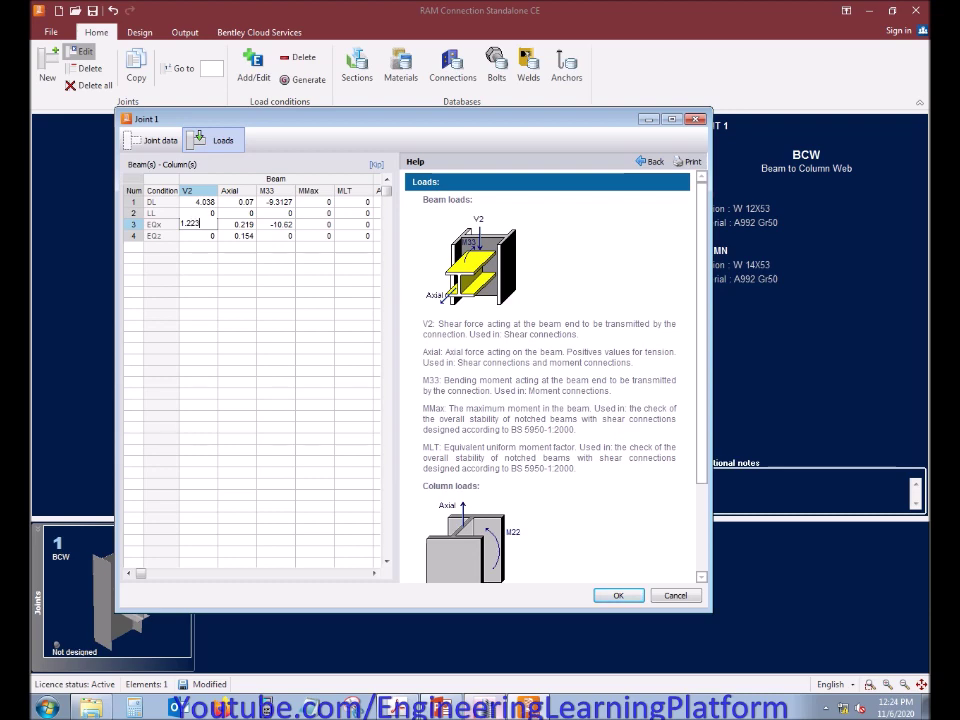
type("223")
key("Down")
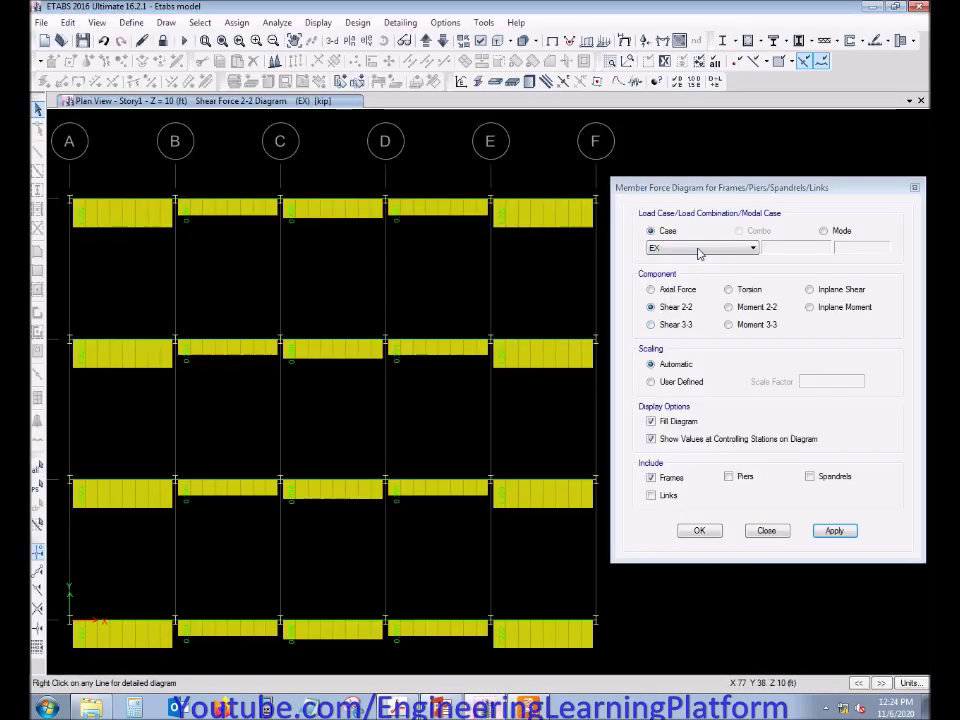
Check the EY-case shear diagram, then close the ETABS member force diagram dialog
left_click(700, 247)
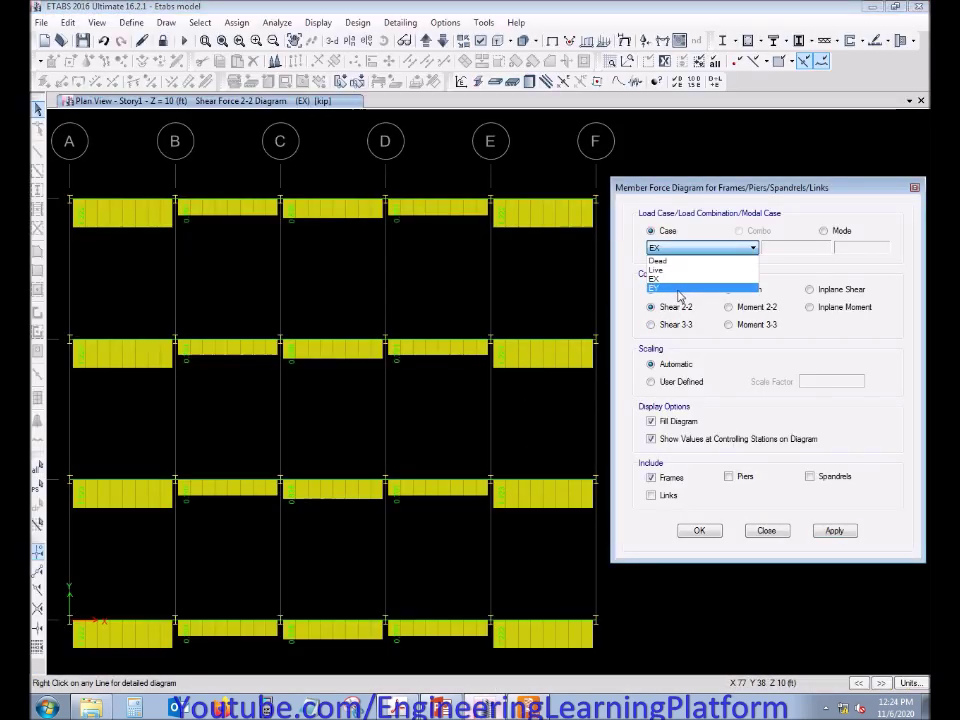
left_click(679, 290)
left_click(833, 533)
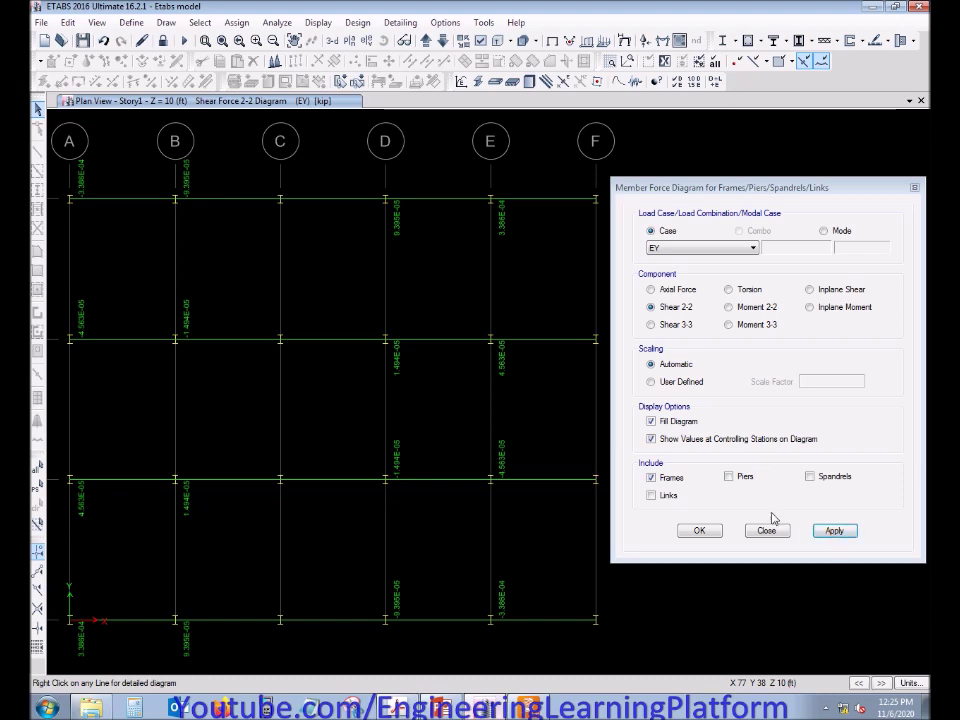
left_click(699, 531)
key("alt+Tab")
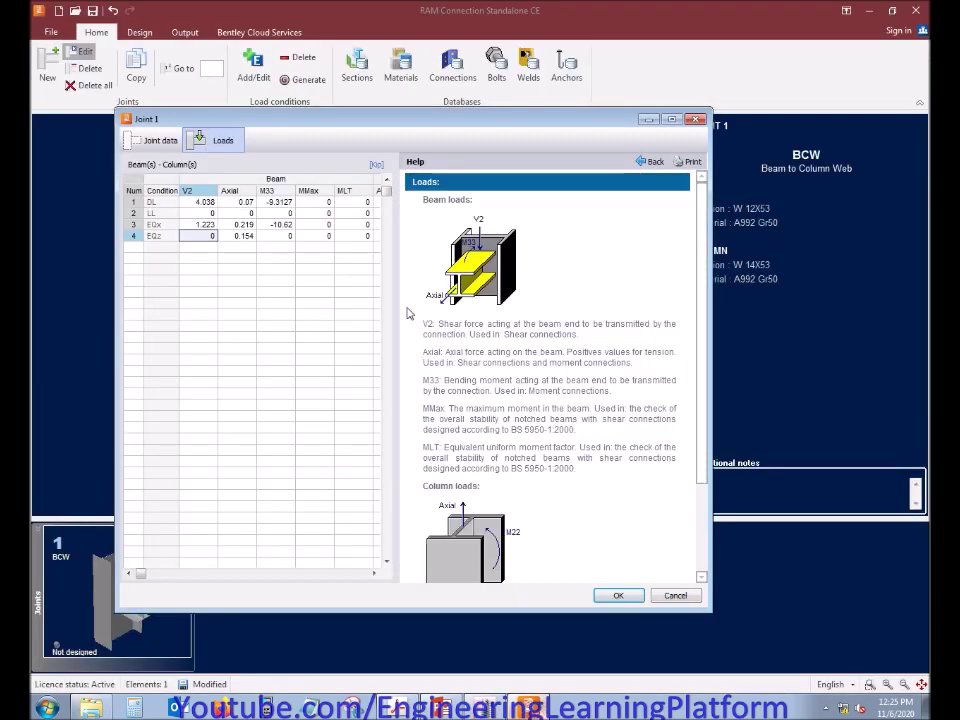
Confirm the loads and assign the Basic FP Bolted connection FP_BCW_1/2PL_1B3/4 (ratio 0.61) for editing
left_click(615, 597)
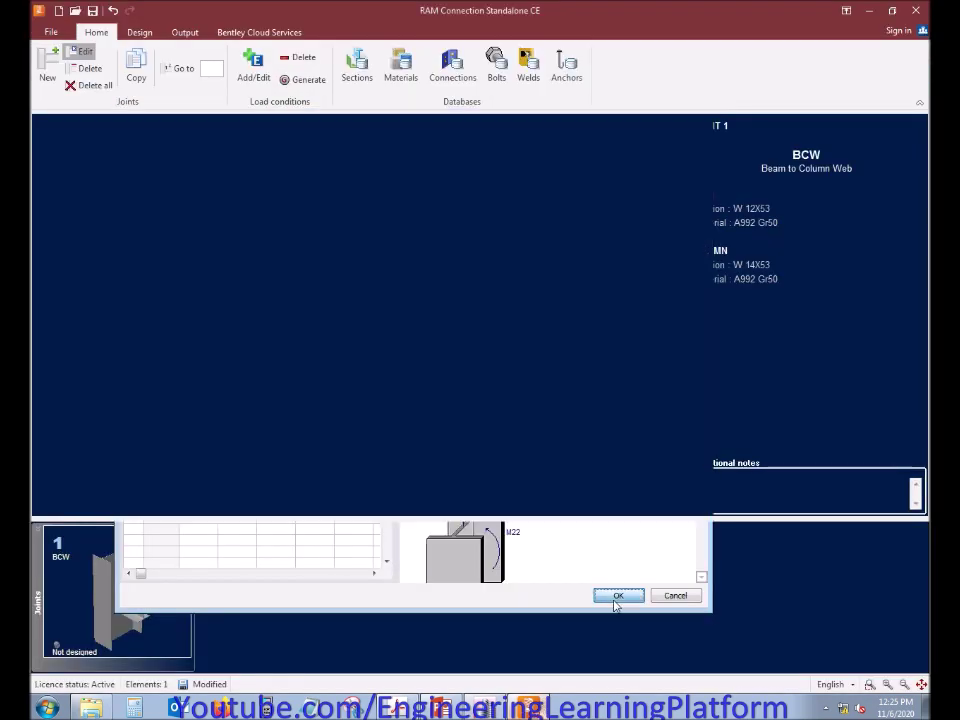
left_click(141, 35)
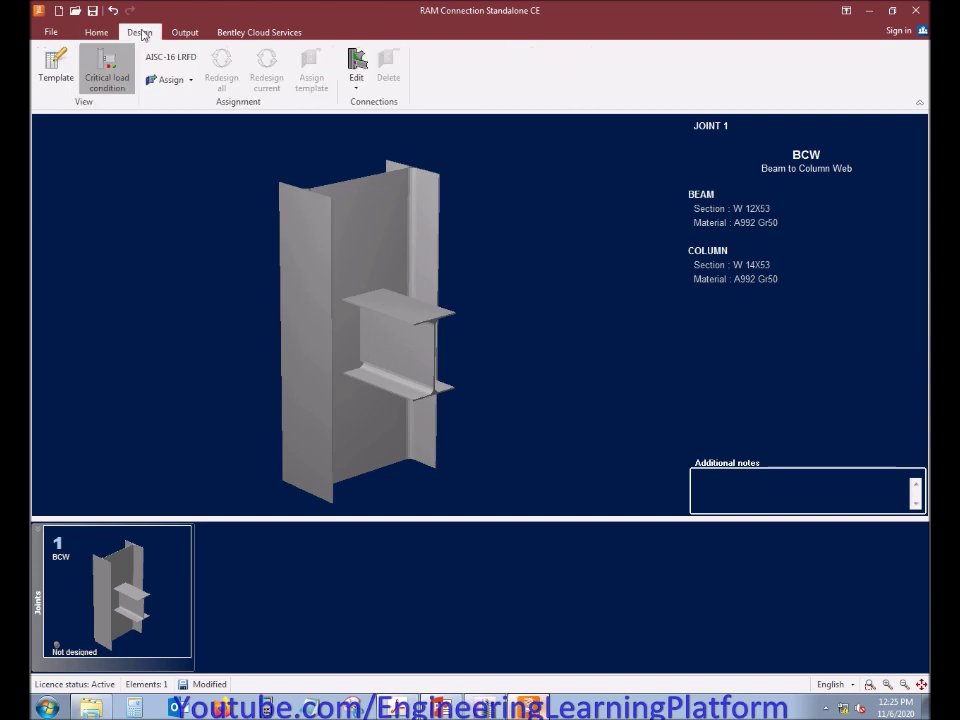
left_click(165, 79)
mouse_move(172, 97)
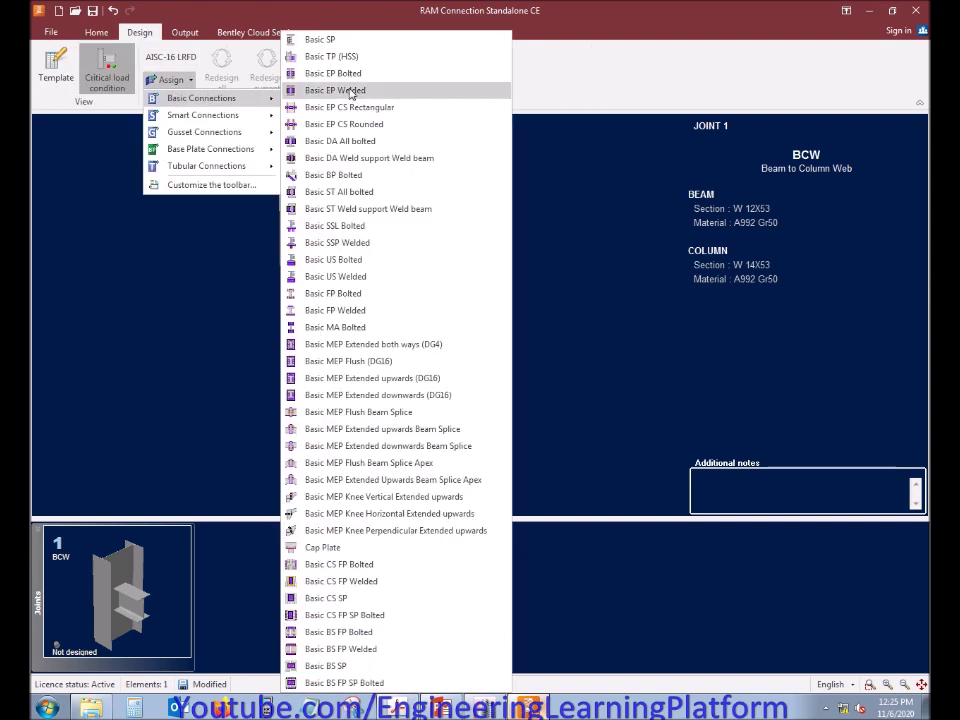
left_click(383, 294)
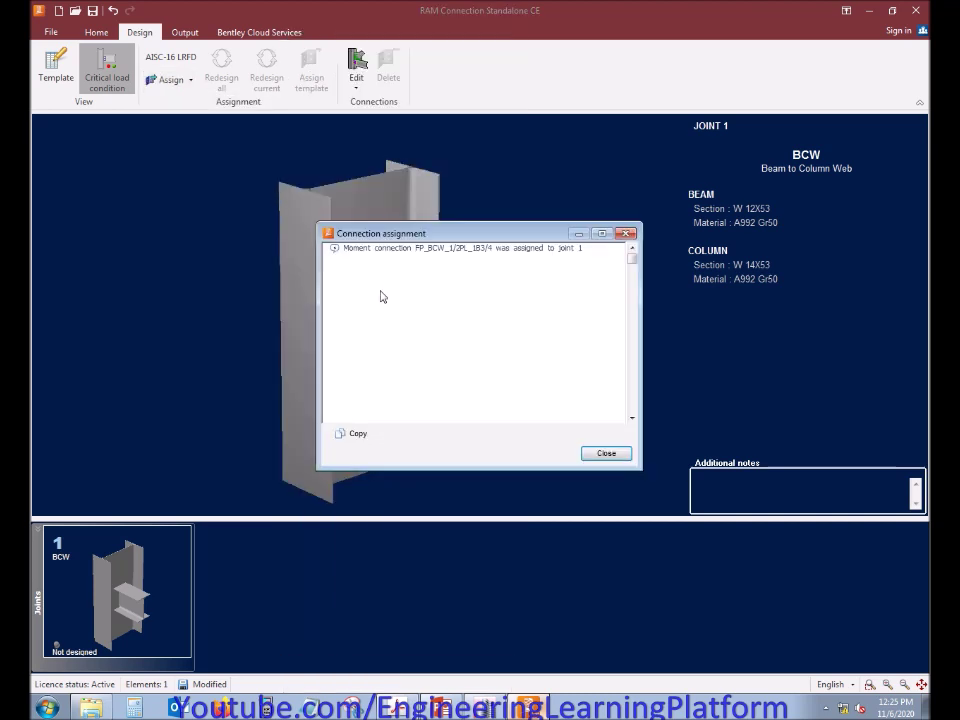
left_click(606, 453)
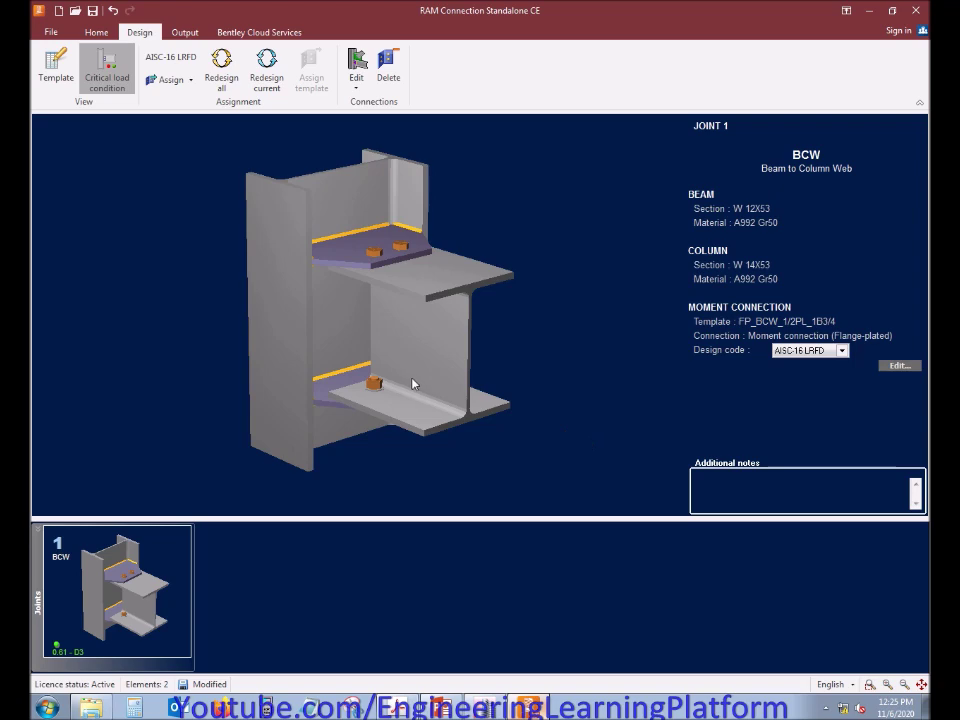
left_click_drag(413, 383, 425, 376)
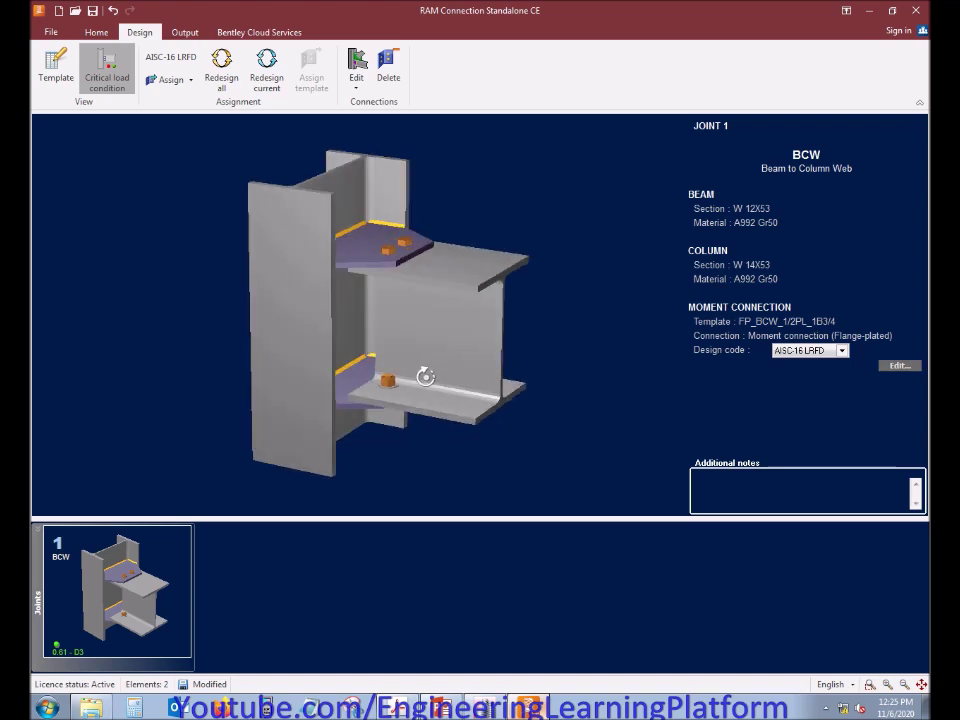
left_click(884, 367)
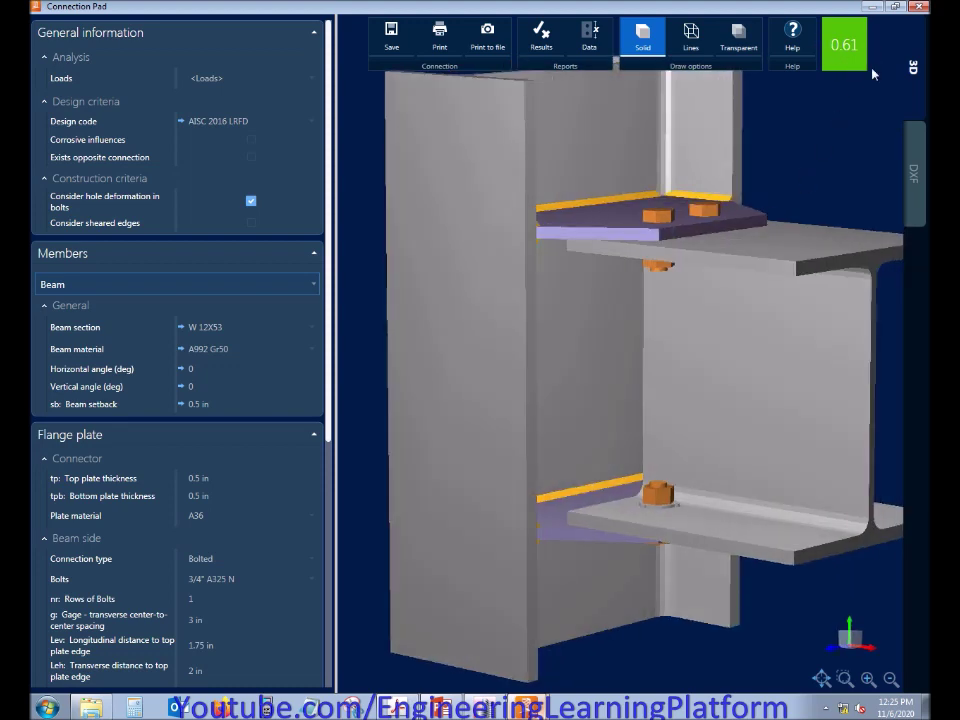
View the joint from above and collapse the flange plate, beam and criteria property groups
scroll(660, 257, "down", 2)
left_click_drag(748, 213, 744, 248)
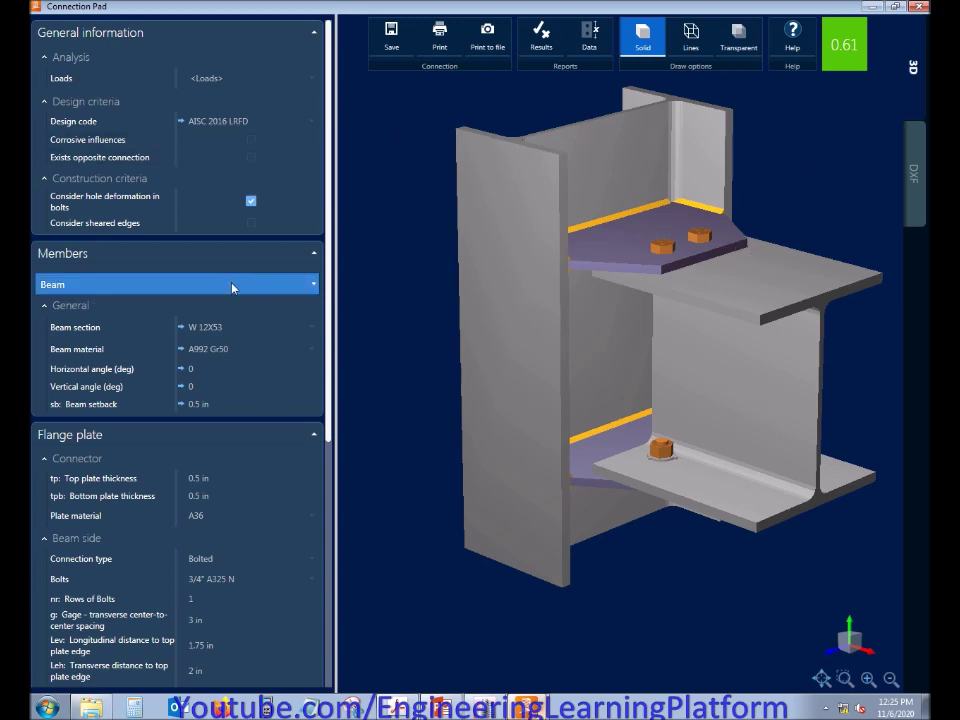
left_click(68, 459)
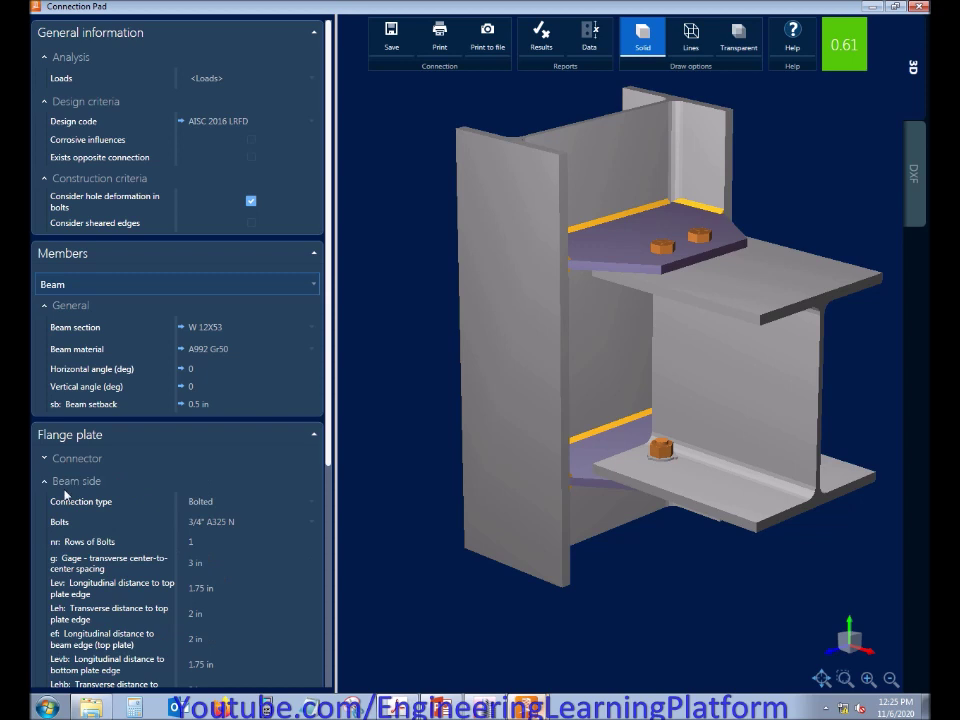
left_click(66, 487)
left_click(68, 504)
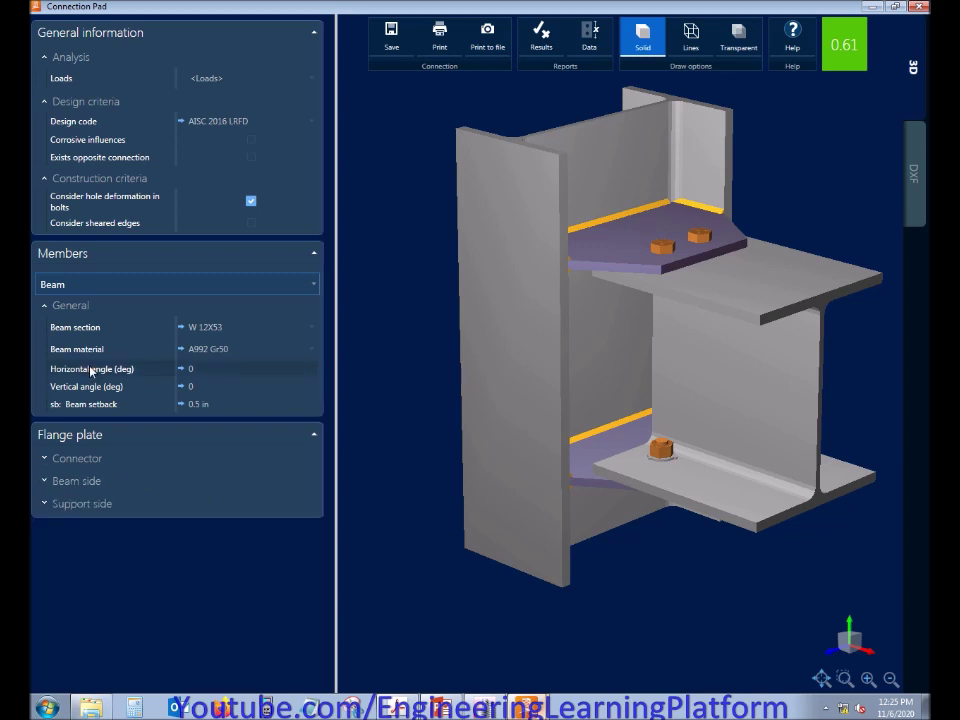
left_click(84, 310)
left_click(94, 179)
left_click(89, 103)
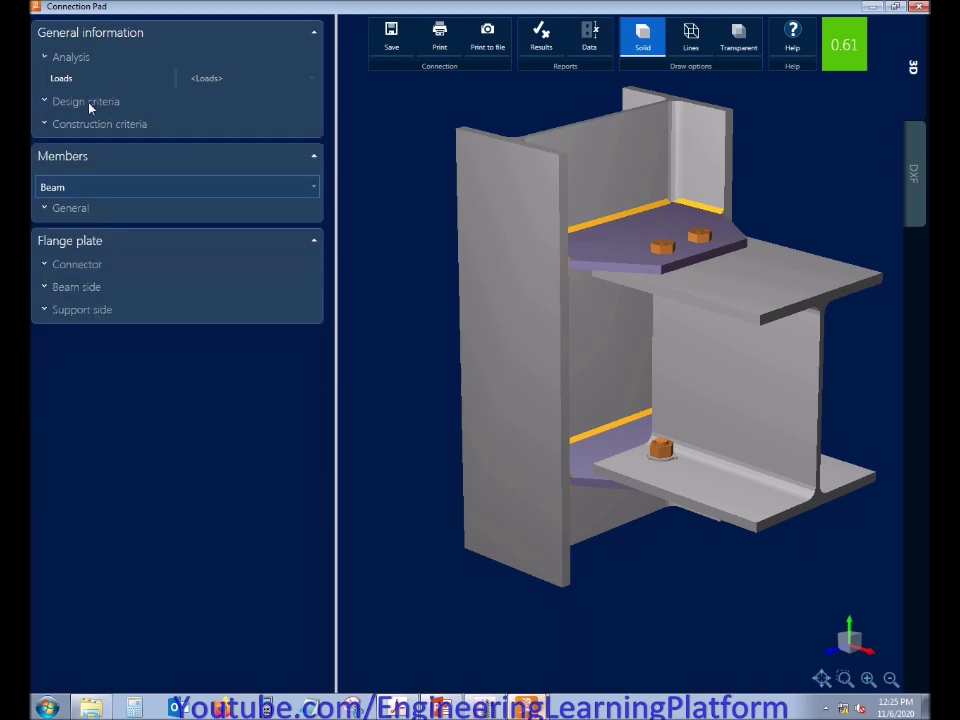
Review load cases D1–D8, then re-expand the design and construction criteria
left_click(253, 79)
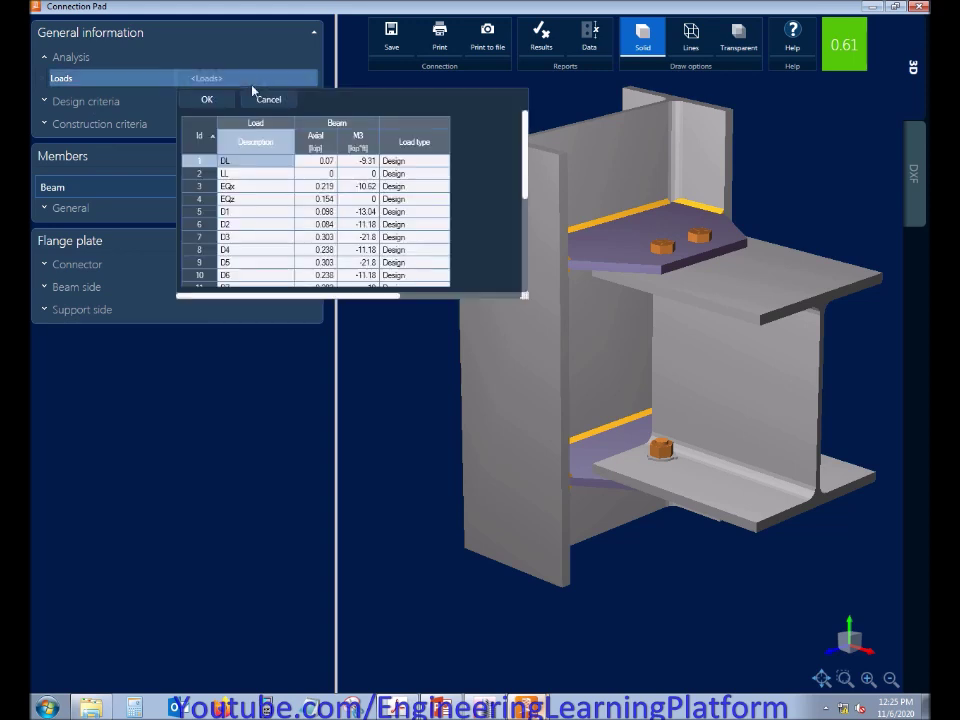
scroll(314, 222, "down", 3)
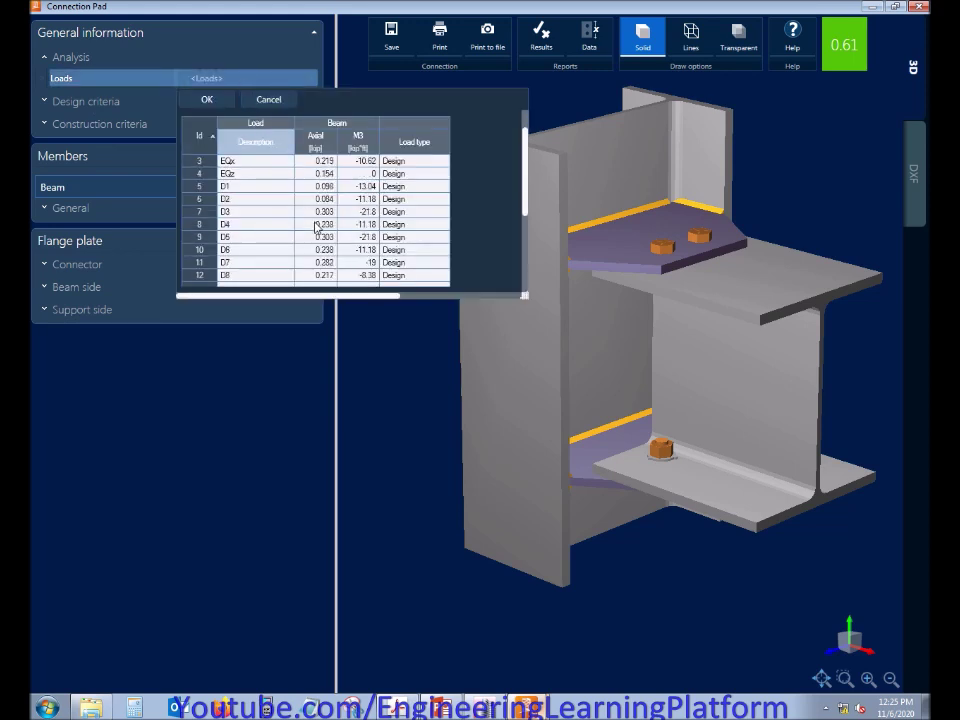
left_click(190, 102)
left_click(54, 101)
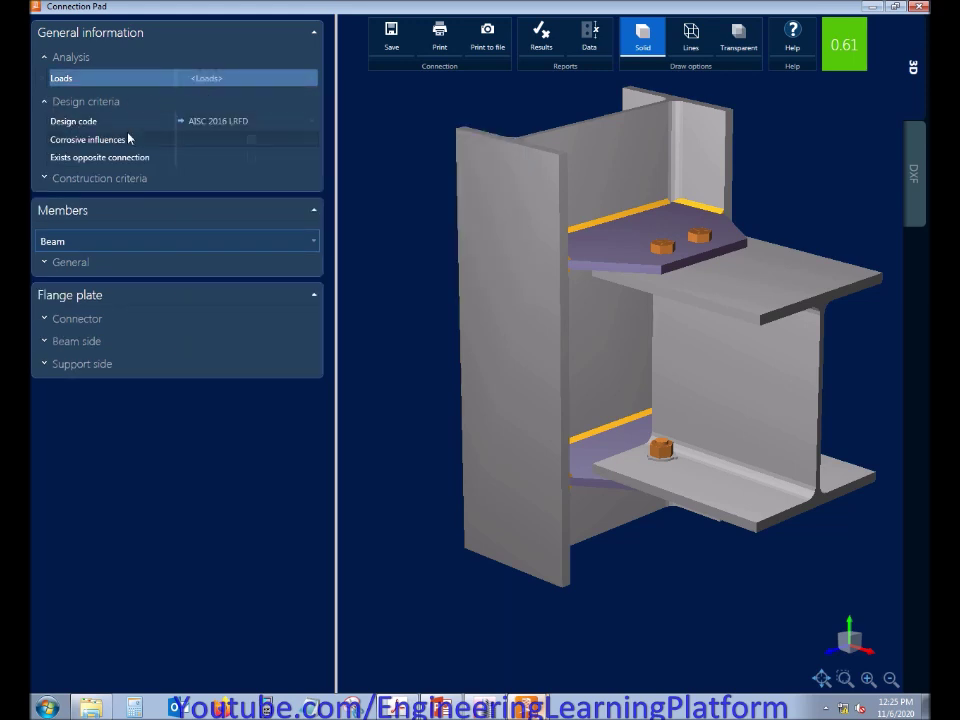
left_click(112, 106)
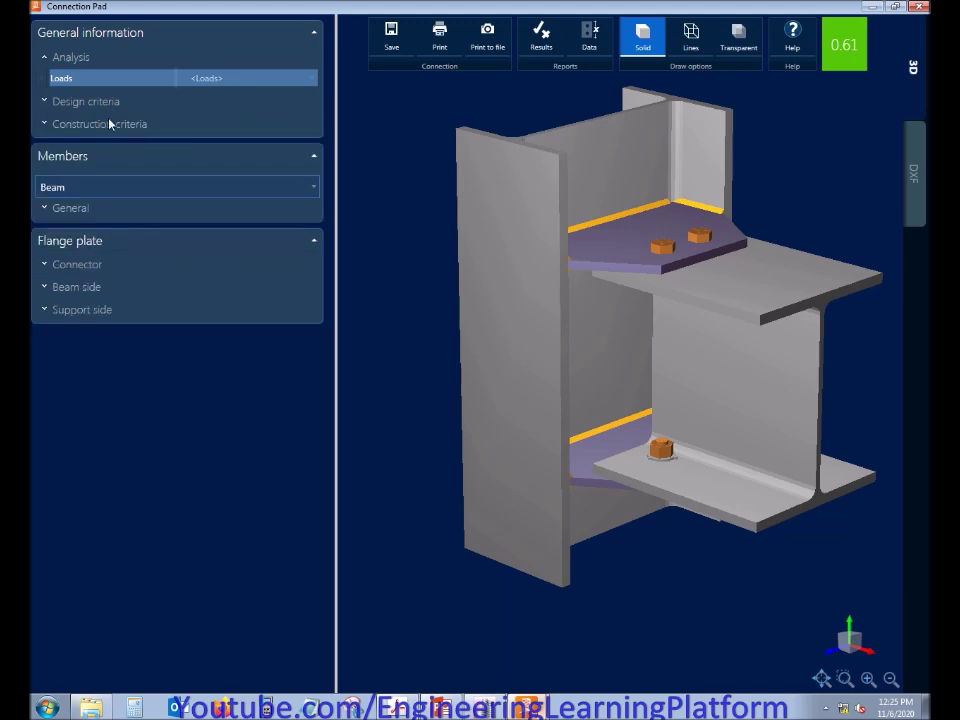
left_click(109, 123)
left_click(110, 124)
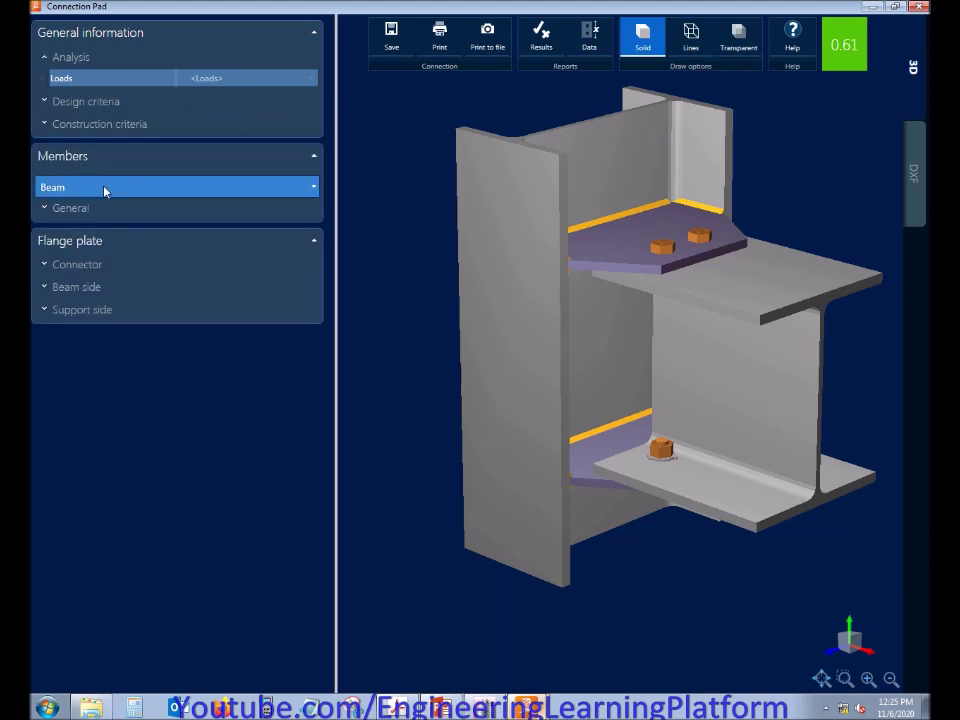
Switch the edited member to the column and tick 'Is column end' under General
left_click(77, 210)
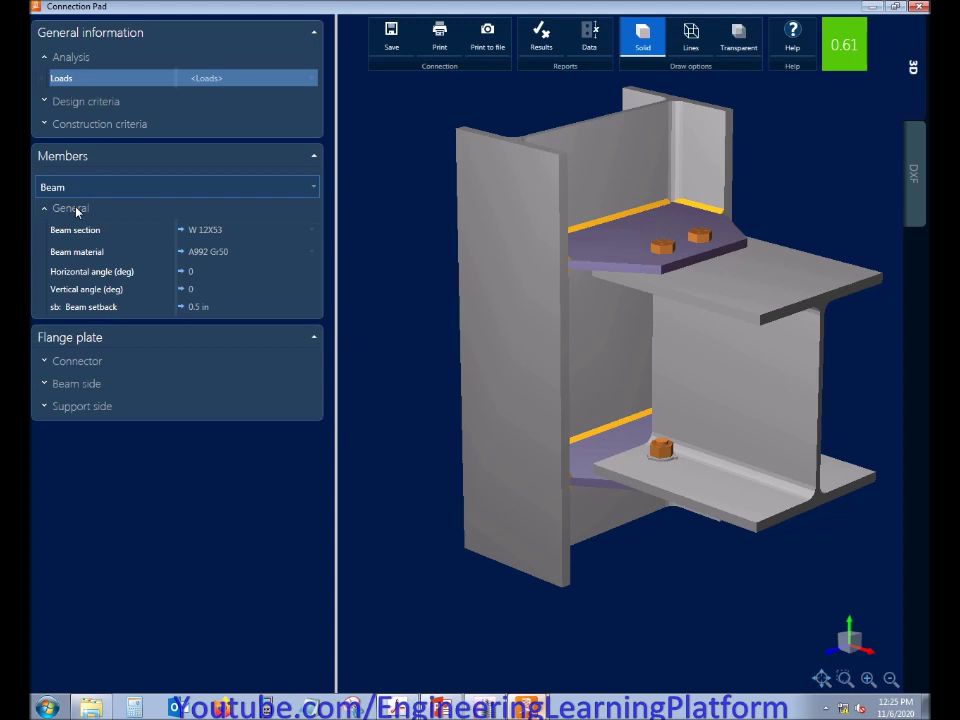
left_click(77, 187)
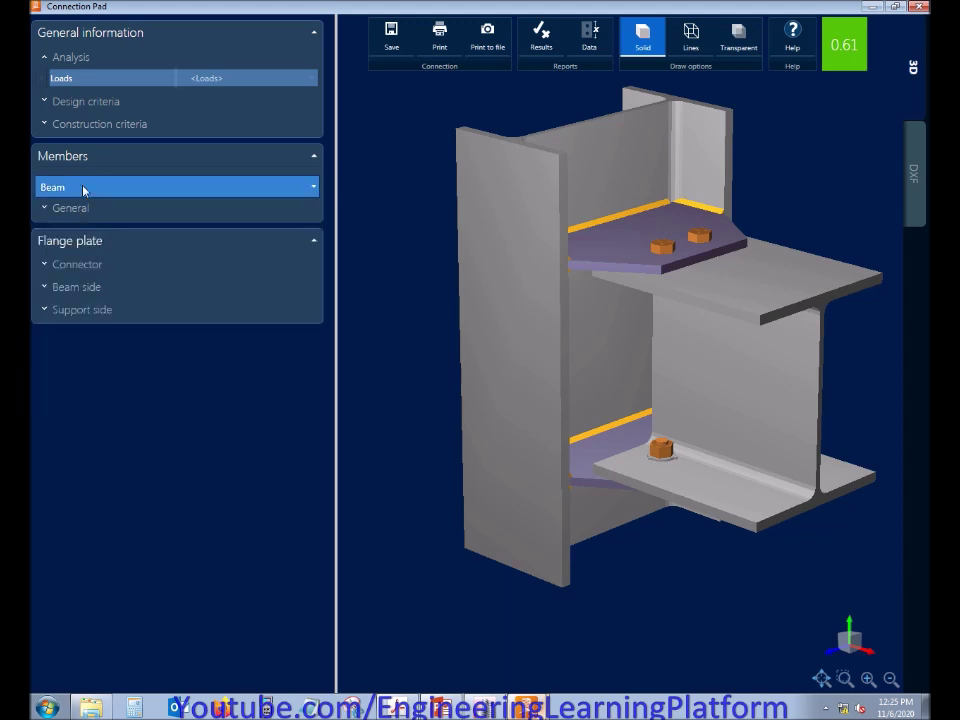
left_click(84, 231)
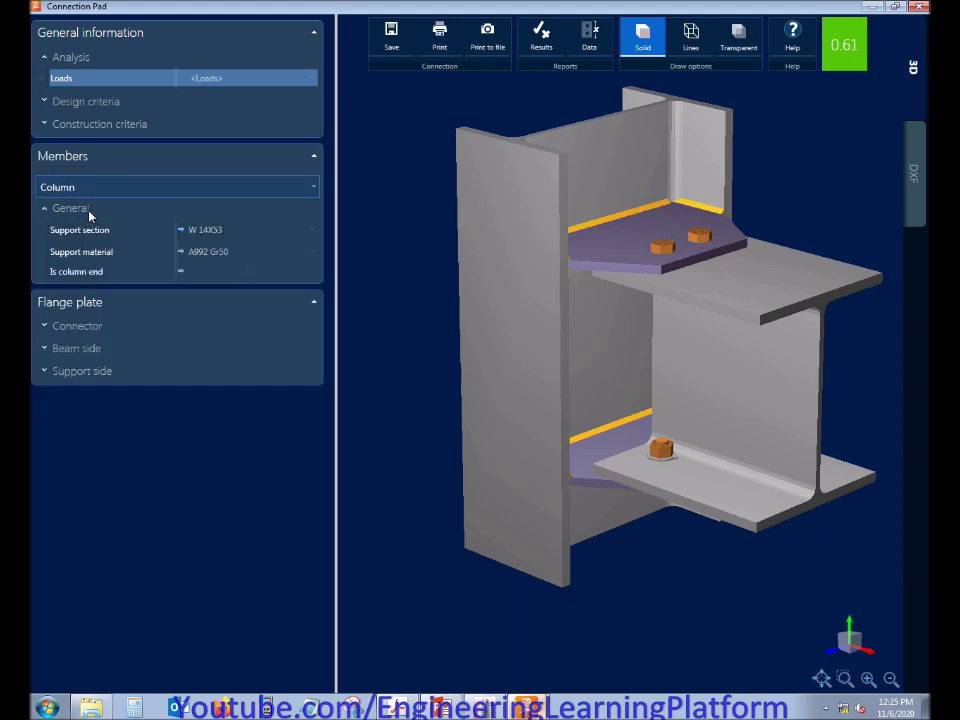
left_click(251, 272)
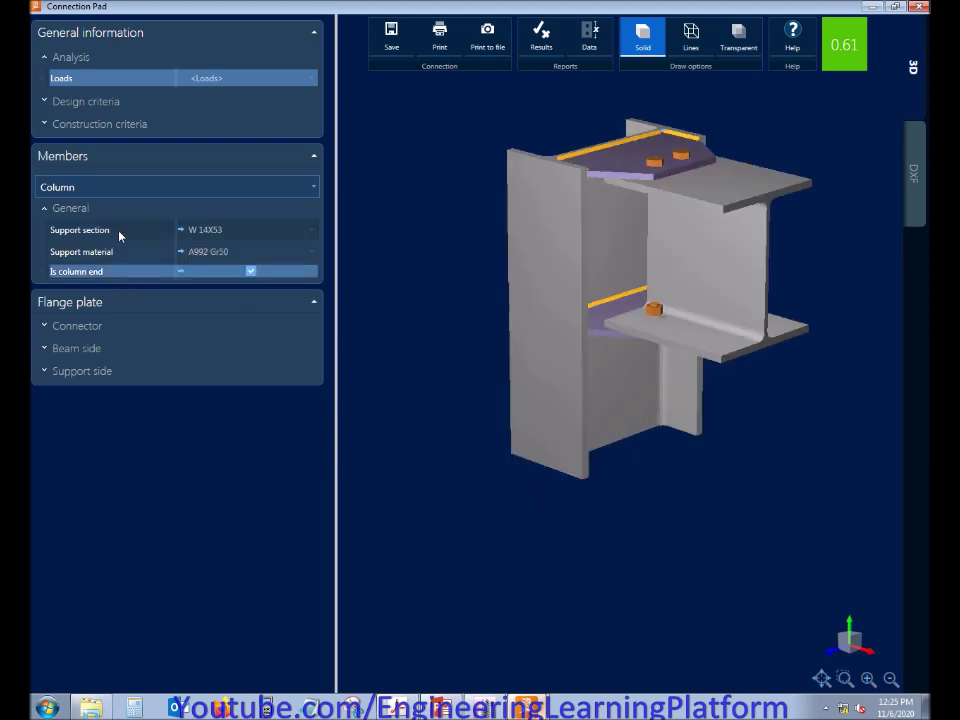
left_click(76, 209)
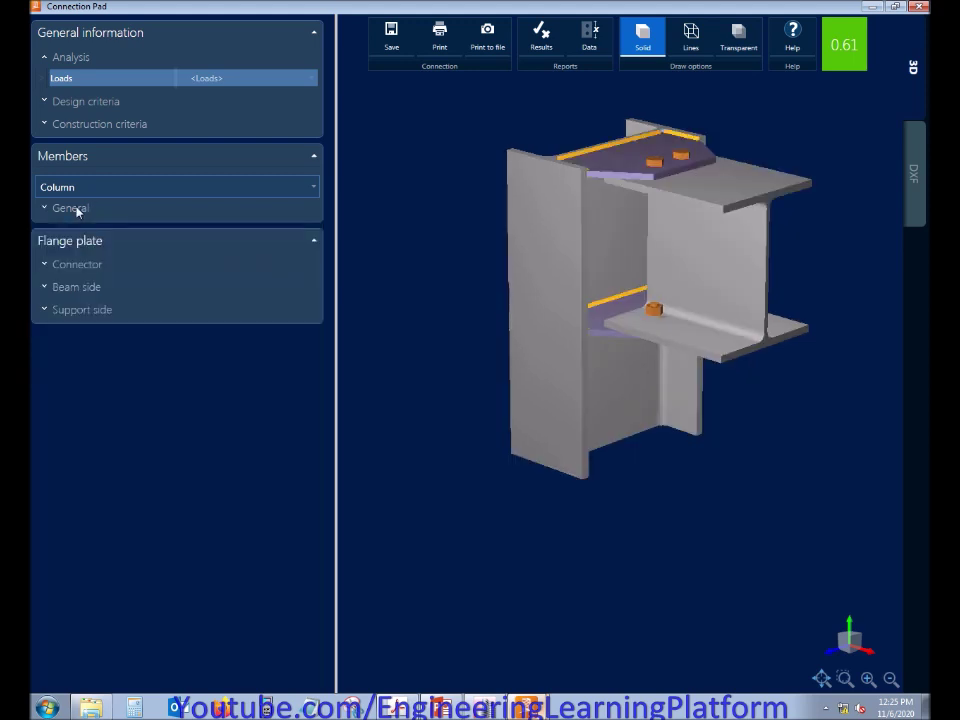
Keep A36 as the flange plate material in the Connector properties
left_click(96, 266)
left_click(199, 325)
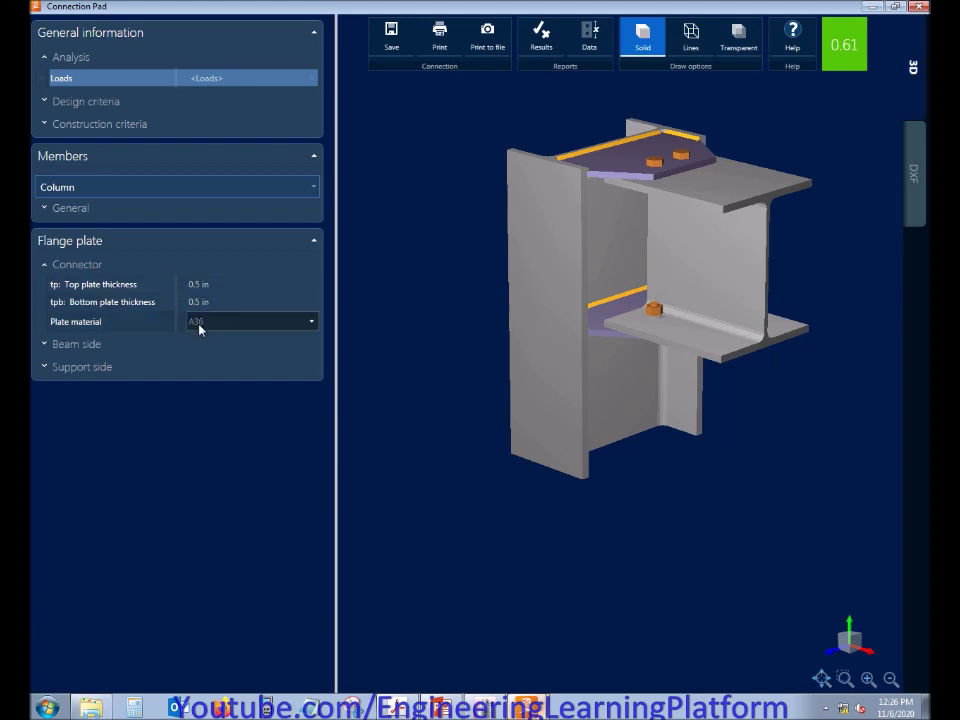
left_click(218, 322)
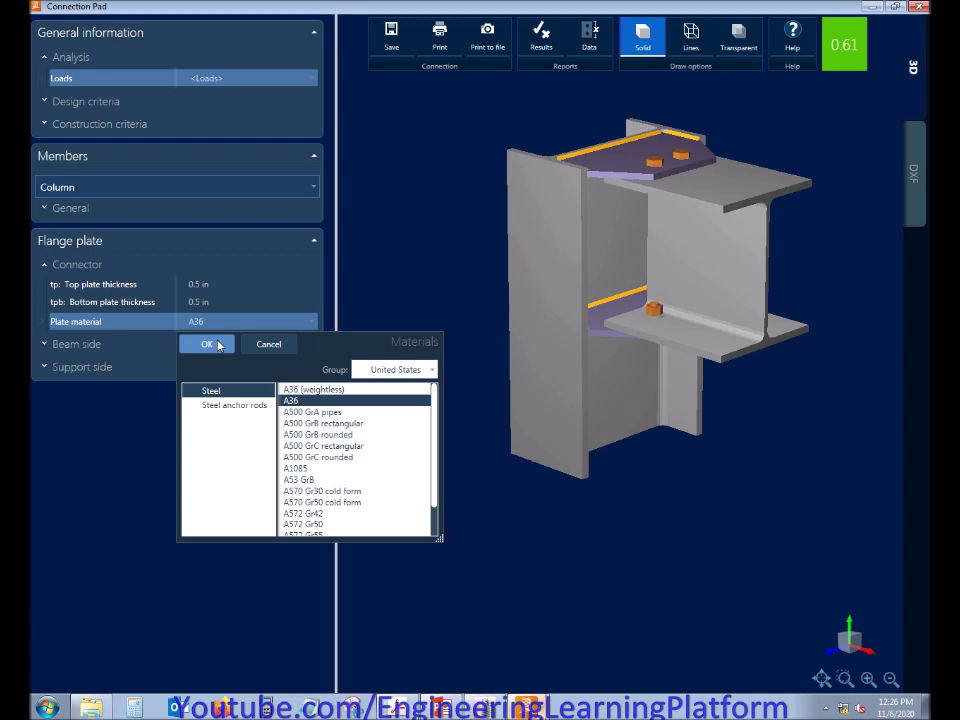
left_click(207, 344)
left_click(80, 265)
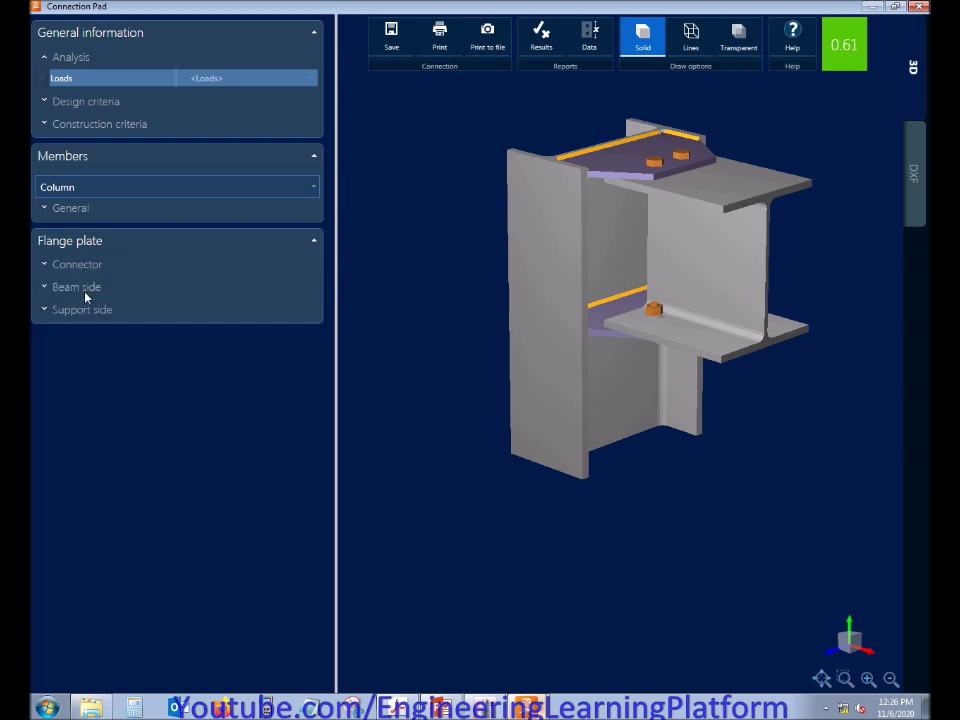
left_click(80, 287)
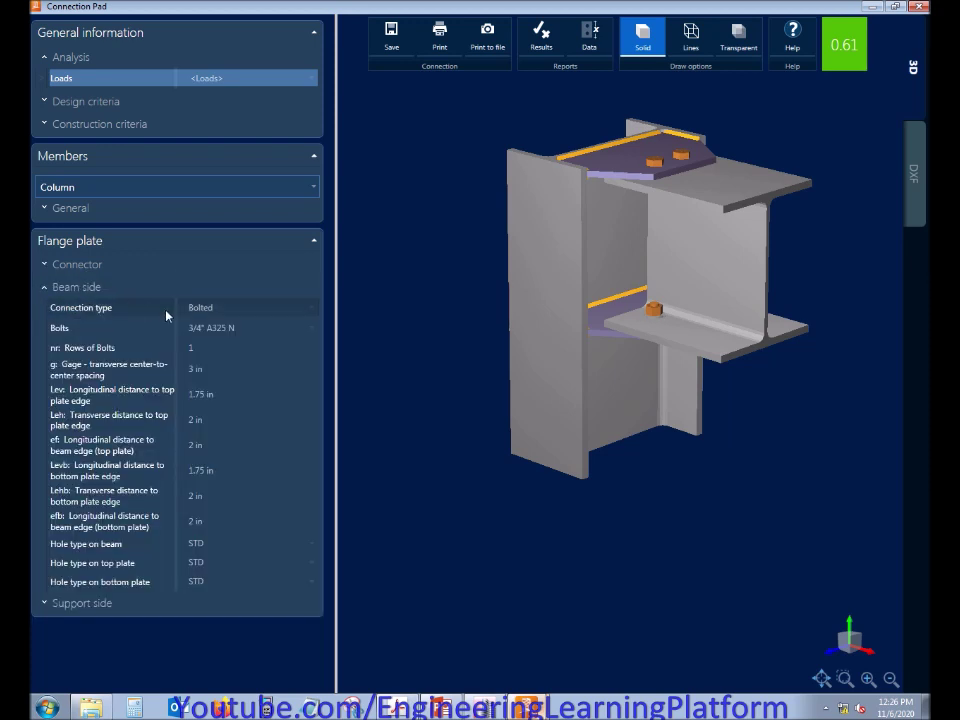
Keep the beam-side connection type Bolted after briefly trying Welded
left_click(237, 313)
left_click(242, 345)
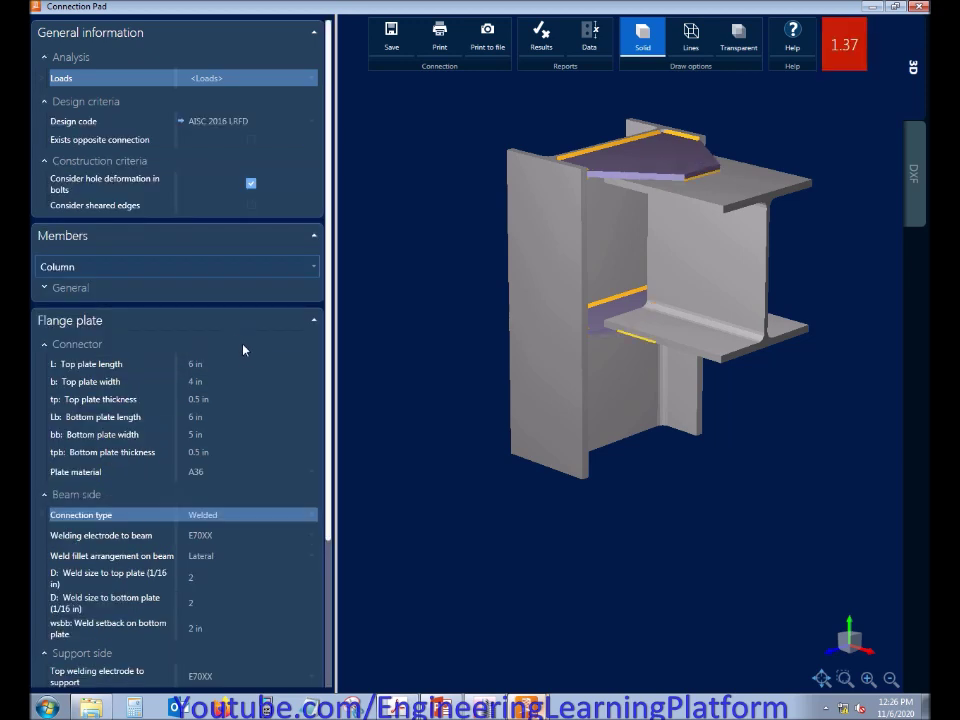
left_click(250, 514)
left_click(250, 536)
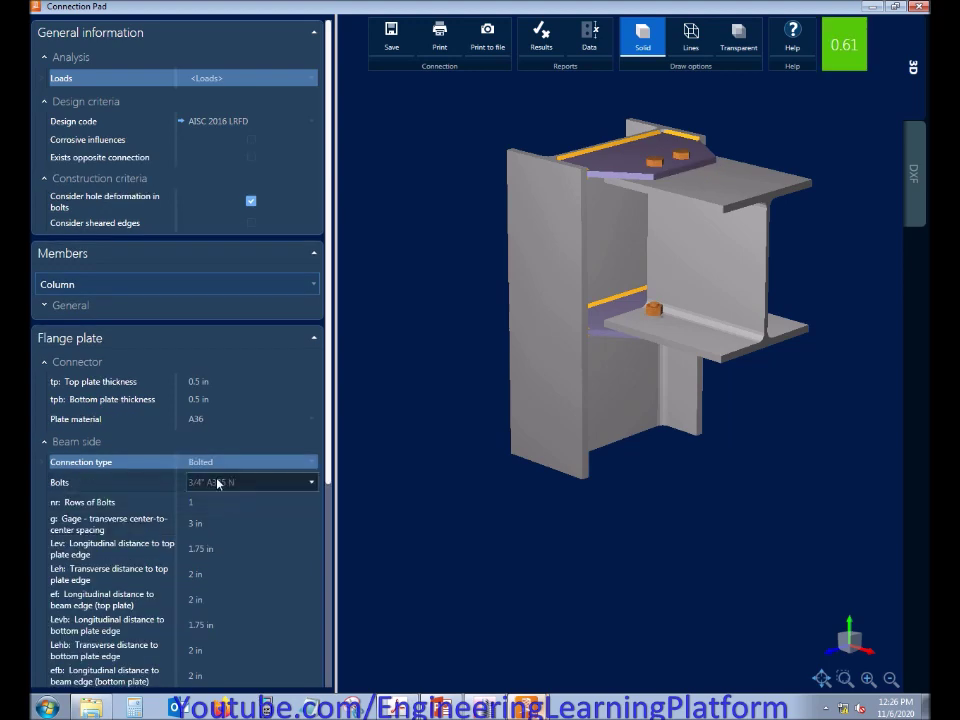
scroll(329, 505, "down", 1)
scroll(329, 505, "down", 3)
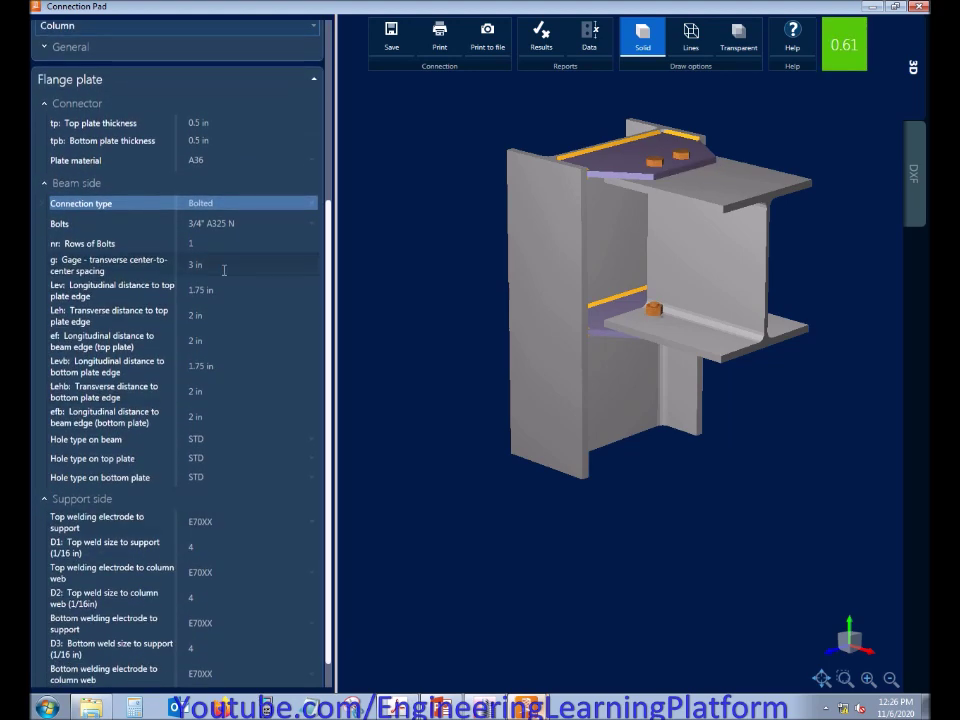
Set the beam-side bolts to 5/8" A325 N after briefly trying 1/2" A325 N
left_click(222, 224)
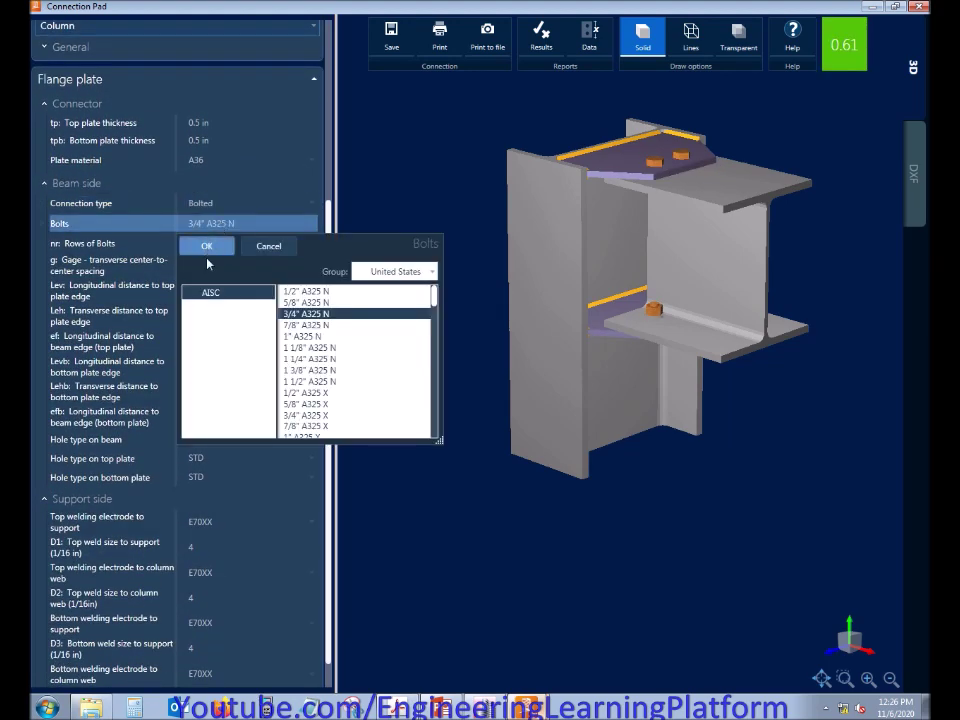
double_click(298, 303)
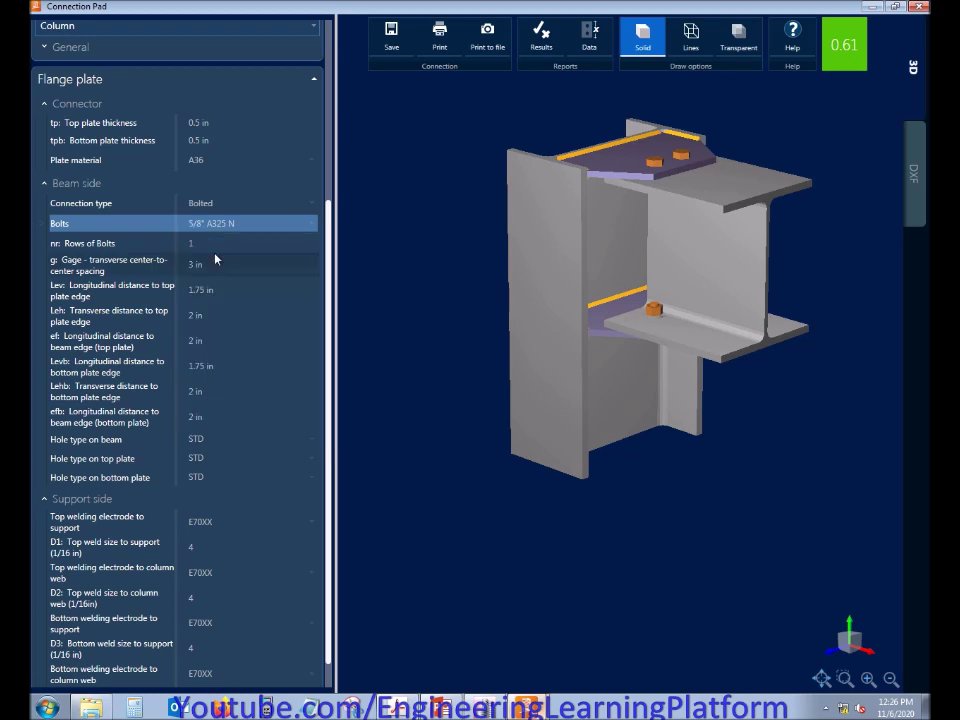
left_click(260, 224)
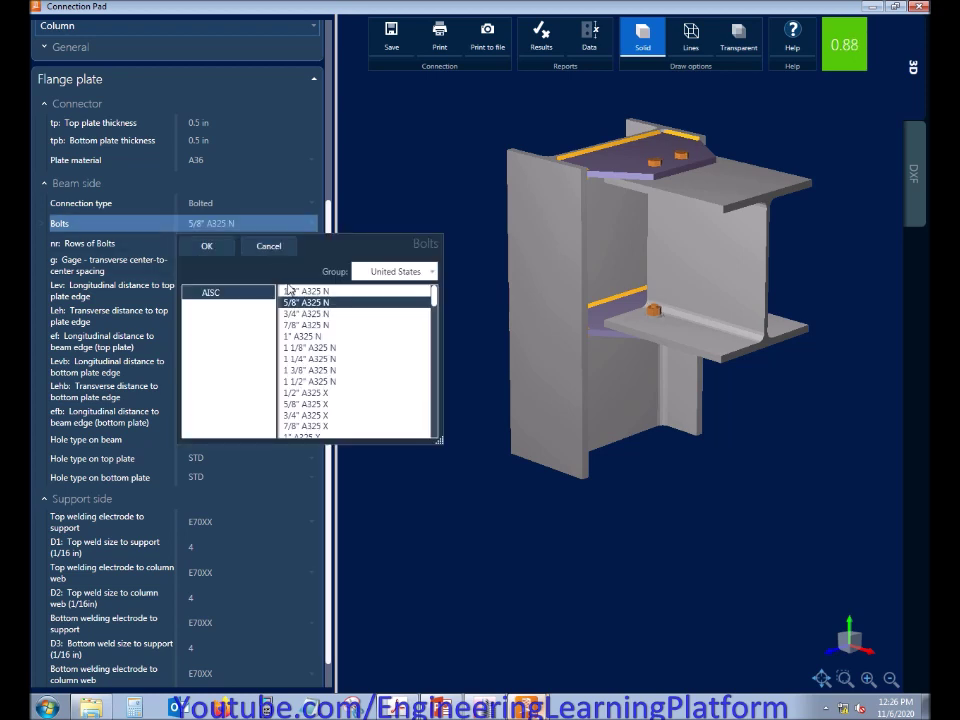
double_click(298, 288)
left_click(237, 223)
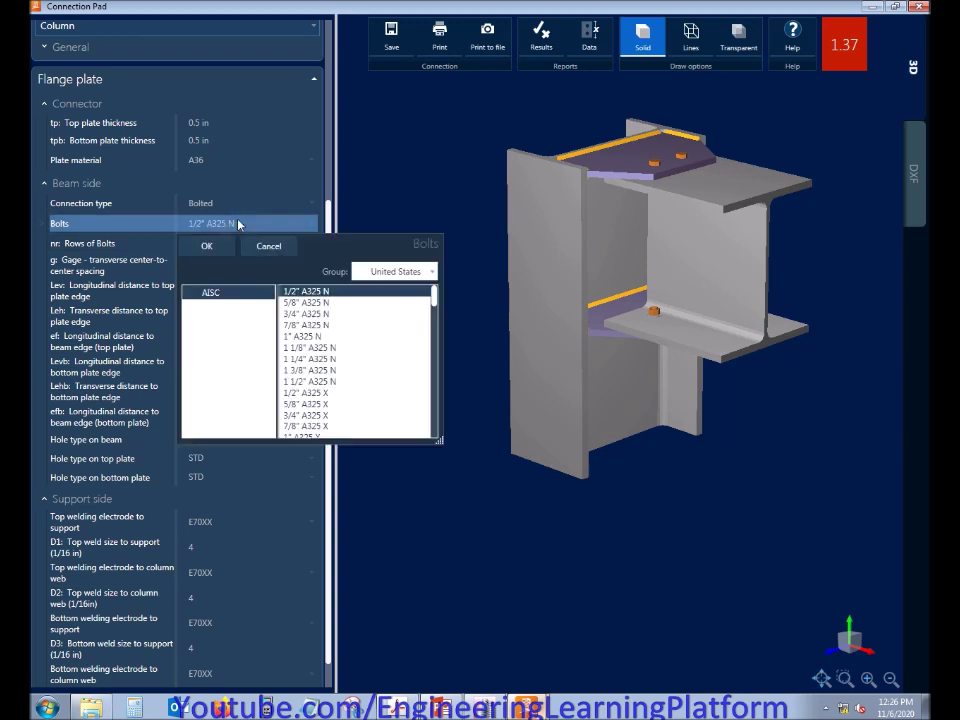
left_click(208, 245)
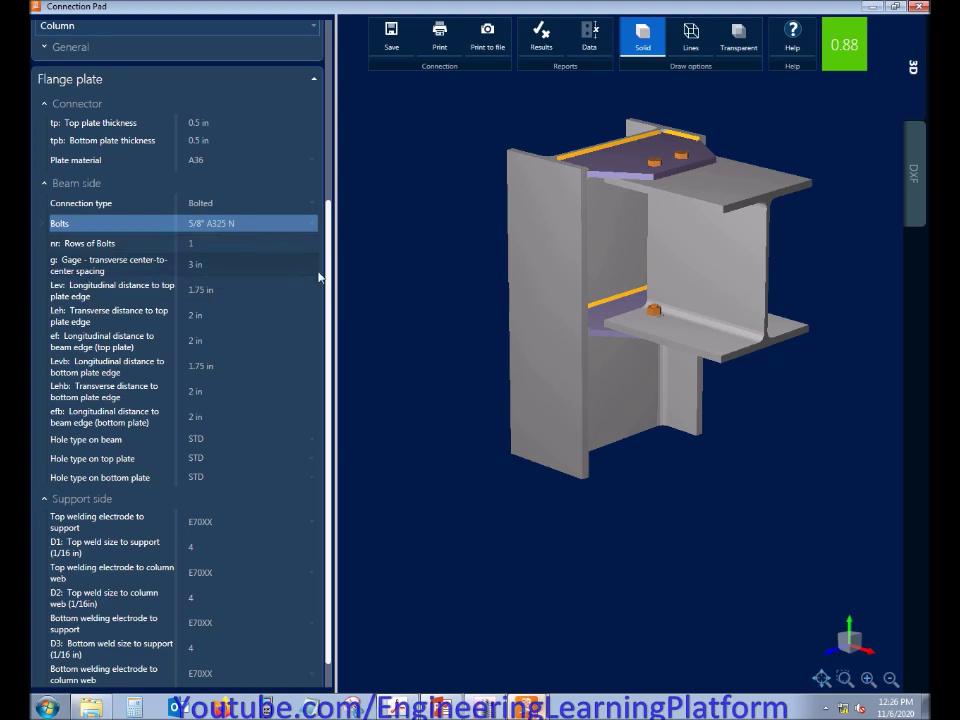
Collapse the bolt, weld, design criteria and construction criteria property groups
scroll(250, 230, "down", 2)
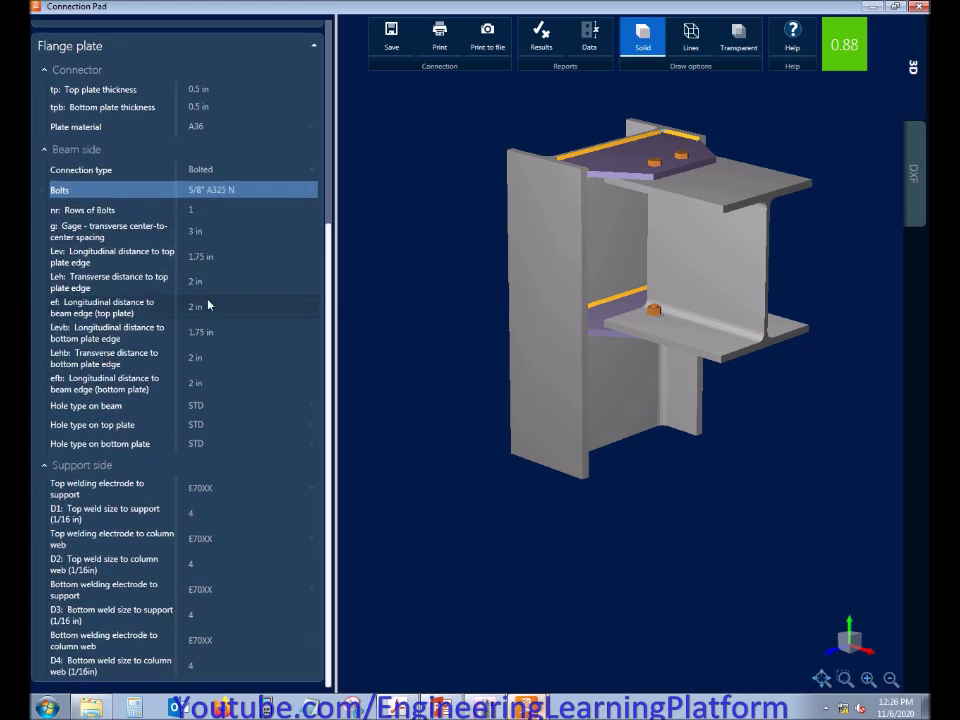
left_click(77, 150)
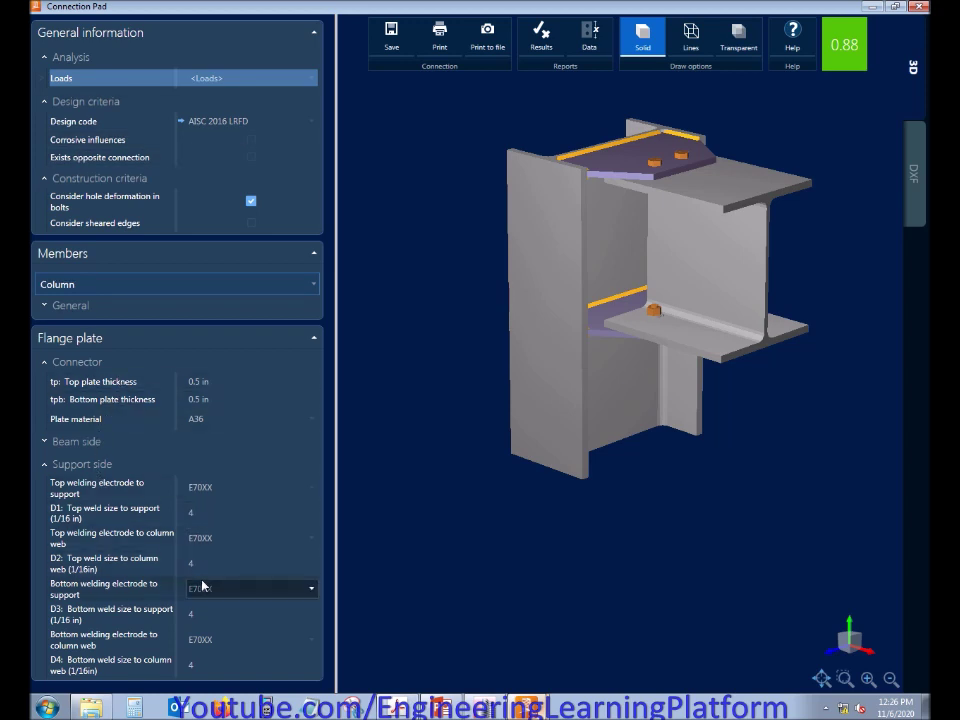
left_click(84, 465)
left_click(80, 103)
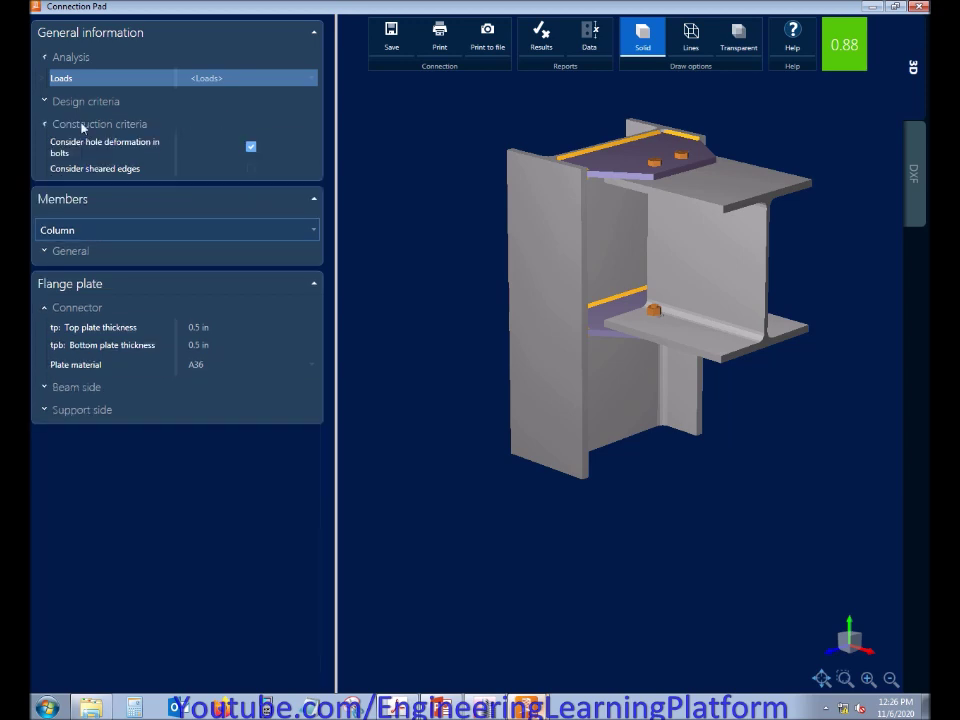
left_click(82, 126)
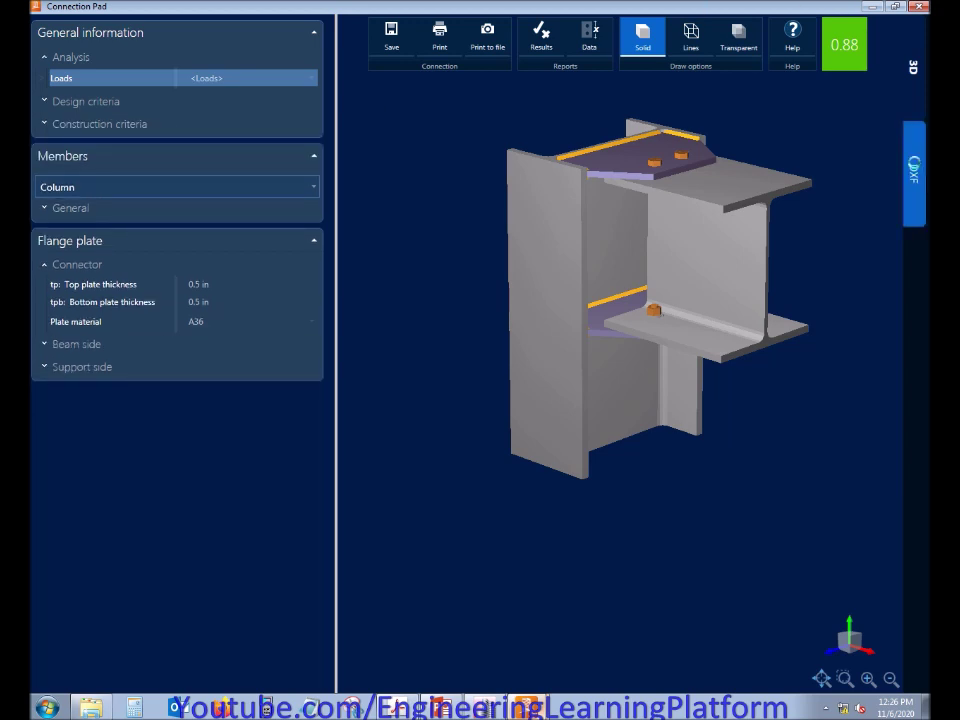
Show the connection's DXF drawings zoomed out, then open the Results design report
left_click(913, 170)
scroll(666, 371, "down", 3)
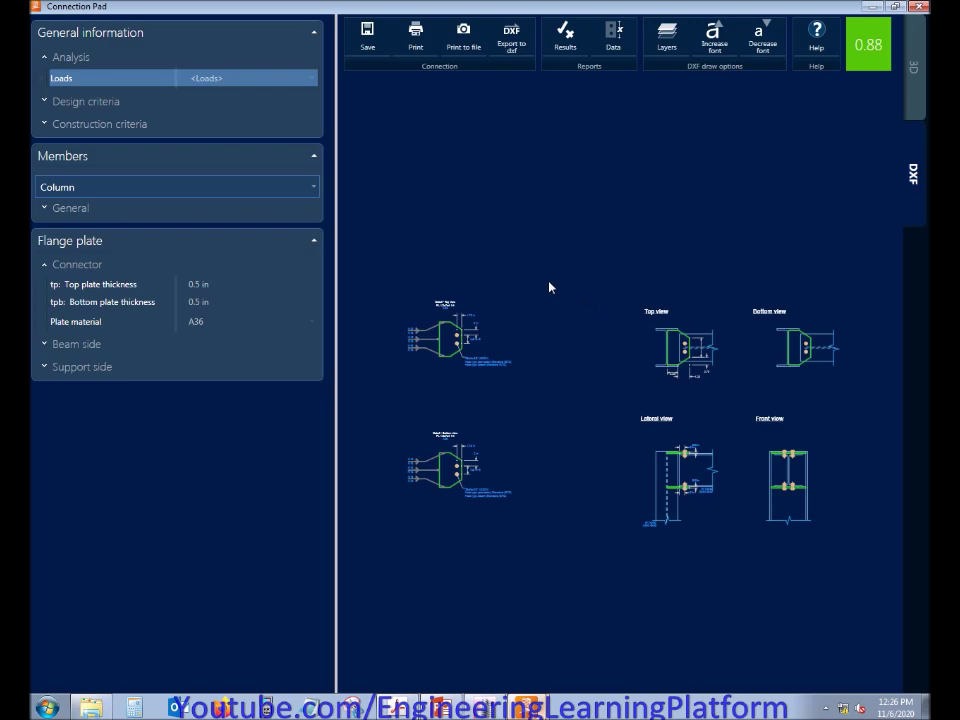
left_click(565, 37)
Review the report down to the 0.88 global ratio, close it, and close the connection
scroll(521, 261, "down", 6)
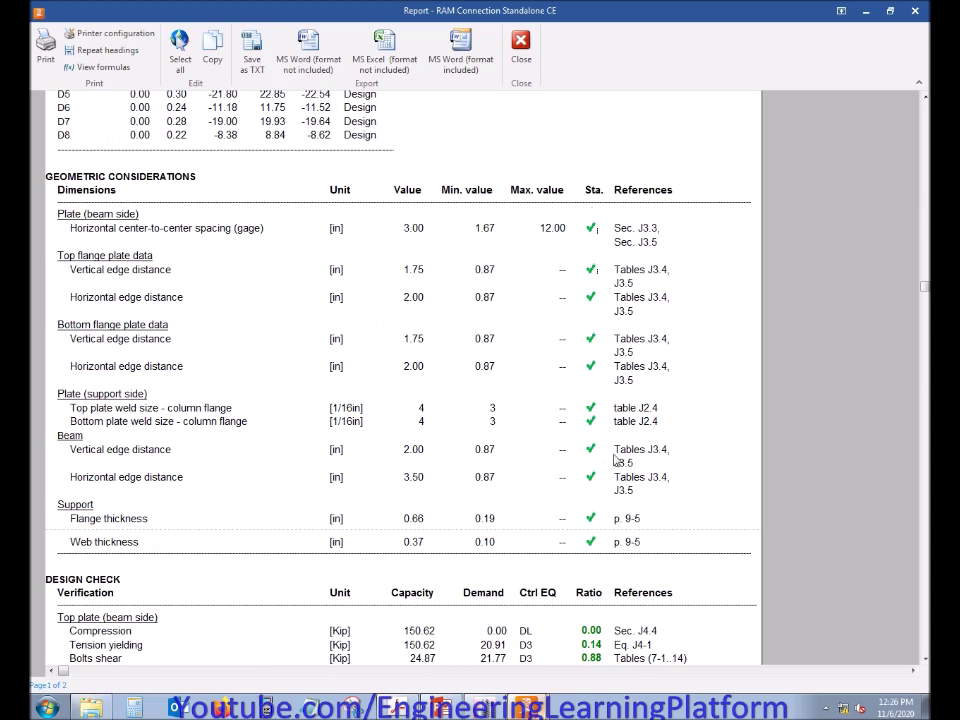
scroll(617, 462, "down", 10)
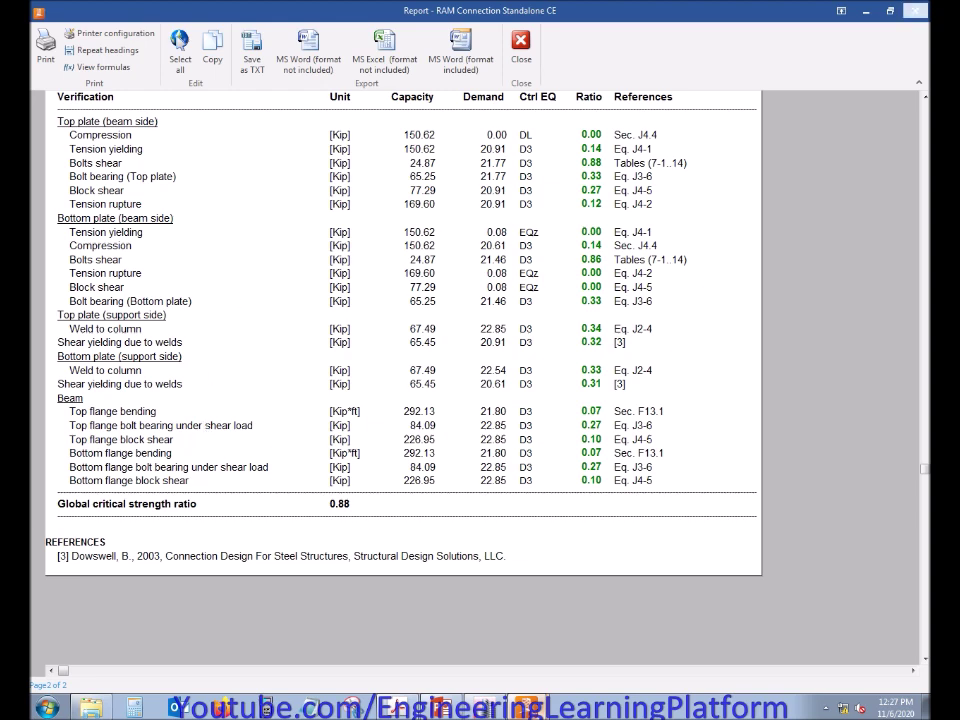
left_click(913, 11)
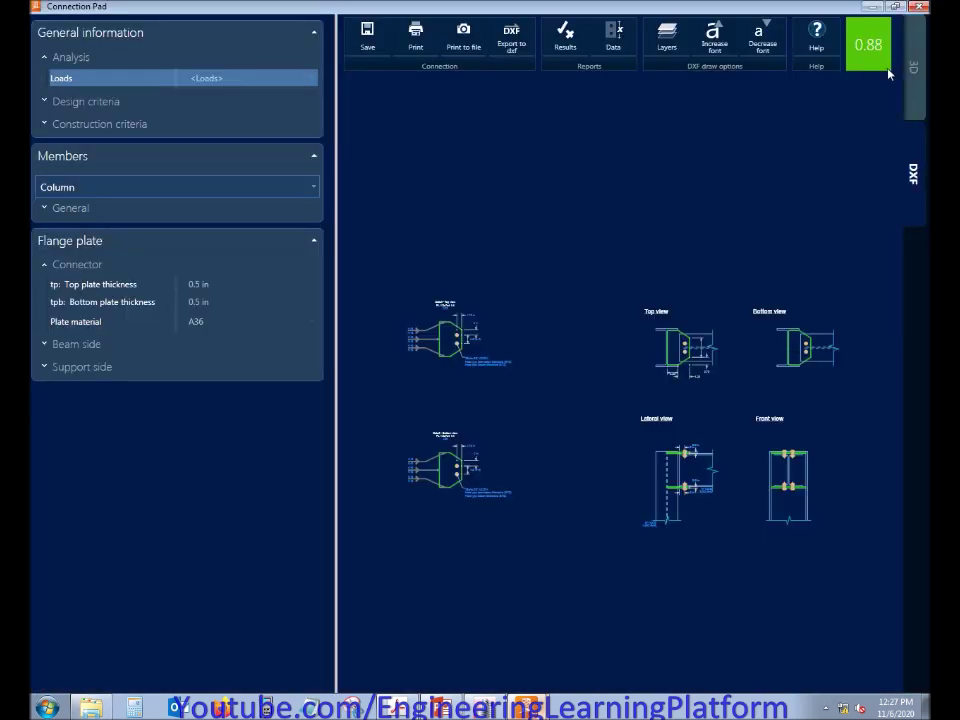
left_click(916, 6)
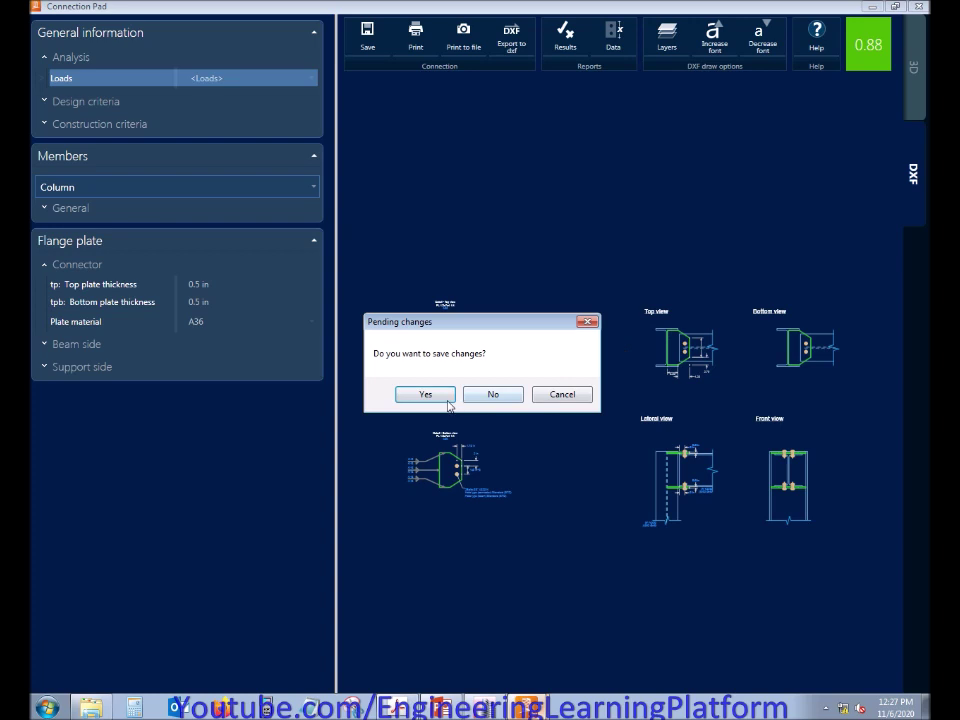